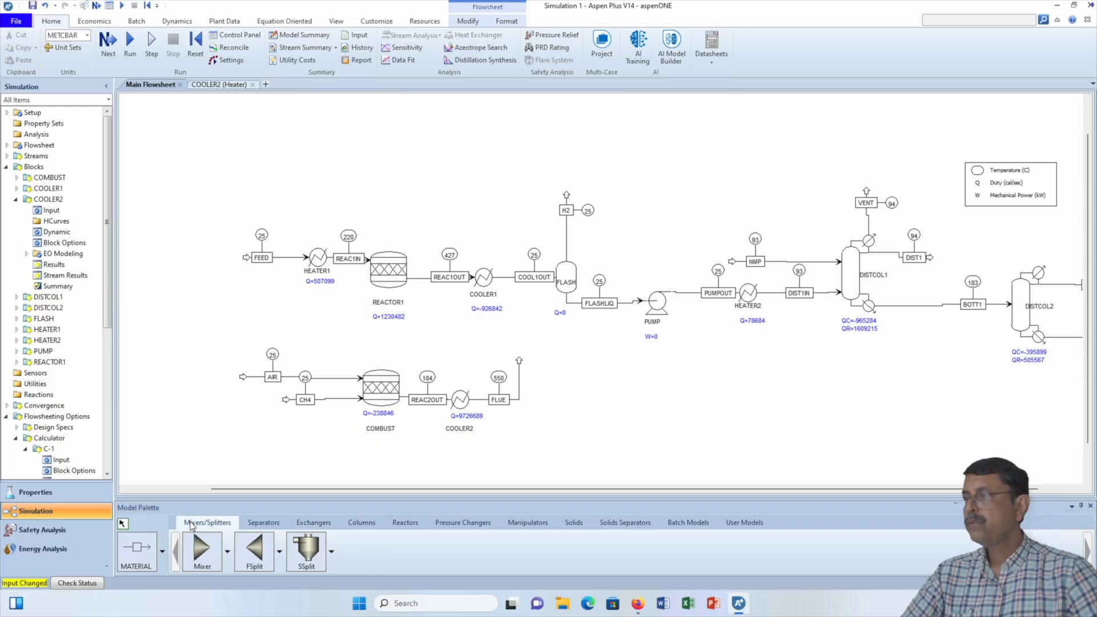
# Place a heat-type Mixer block in the empty area beside the combustion section of the flowsheet
pyautogui.click(229, 551)
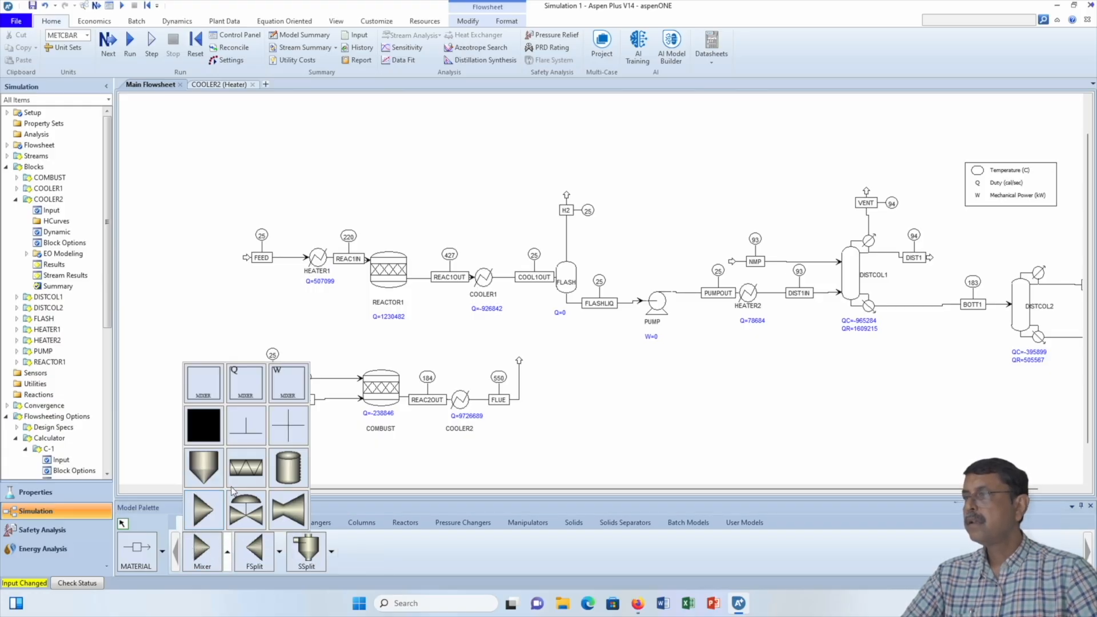
pyautogui.click(242, 379)
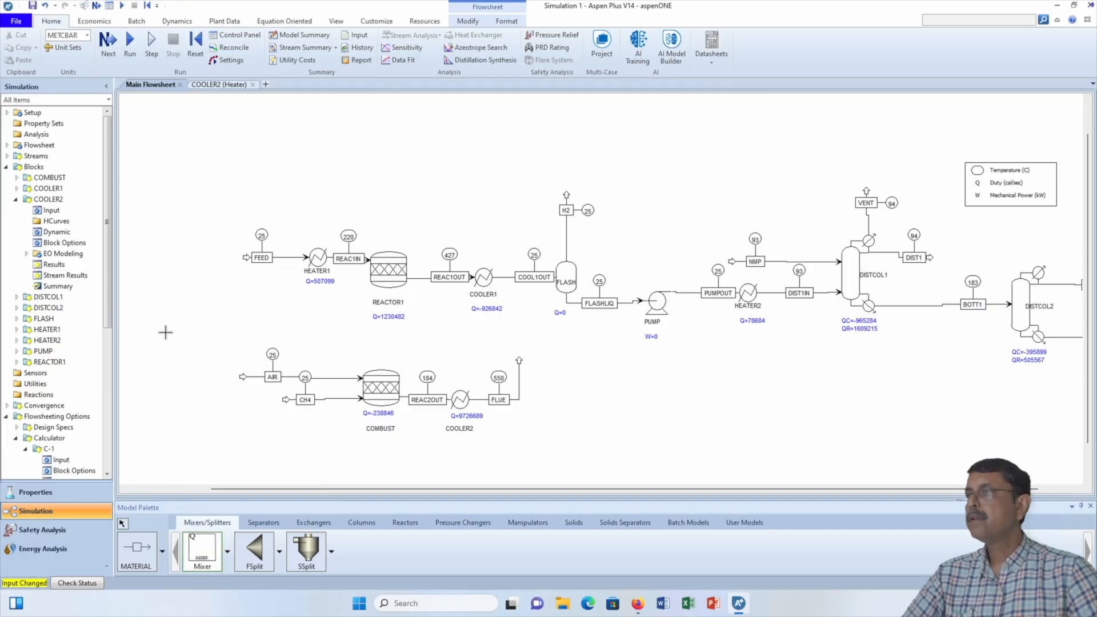
pyautogui.click(204, 336)
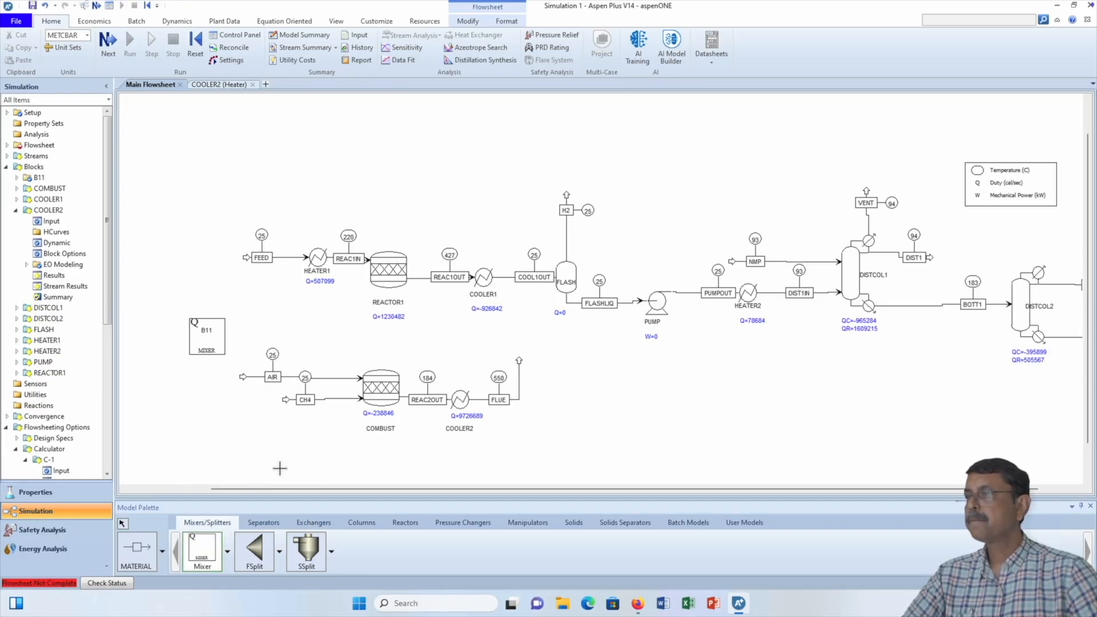
pyautogui.click(122, 523)
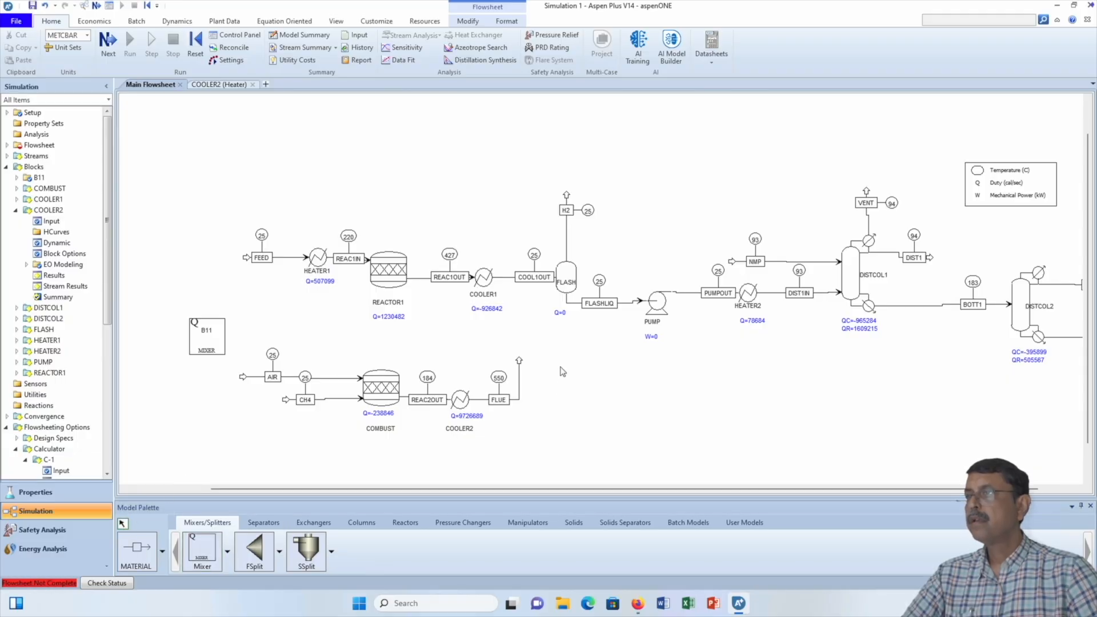
# Shift the whole combustion section, from AIR and CH4 through FLUE, to the right and move the heat mixer down into the freed space
pyautogui.moveTo(554, 345); pyautogui.dragTo(242, 435)
pyautogui.rightClick(243, 434)
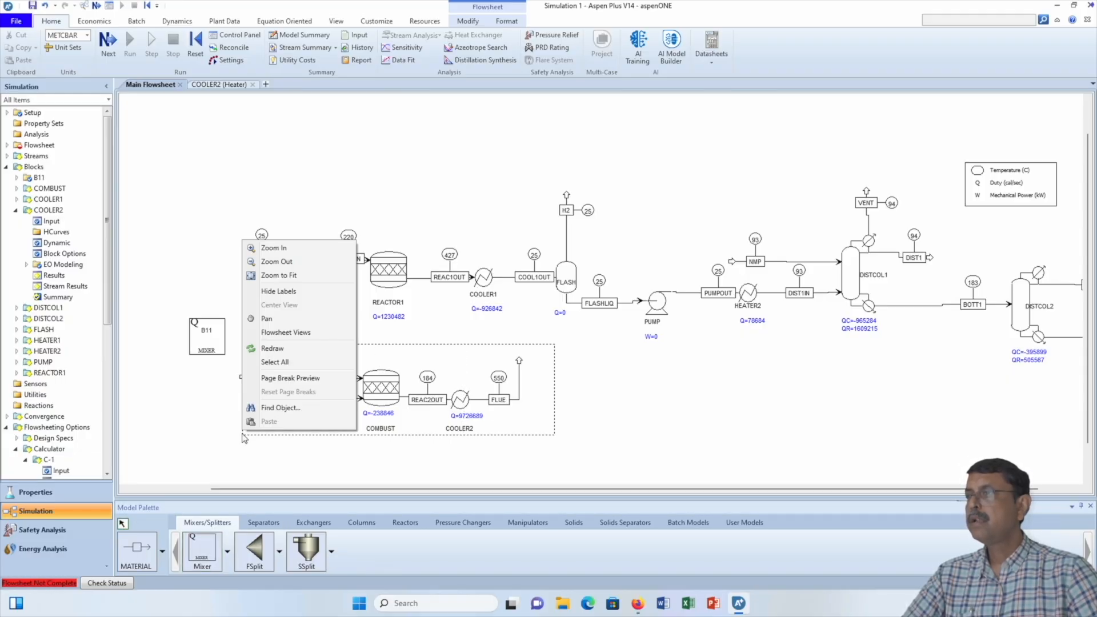
pyautogui.click(506, 464)
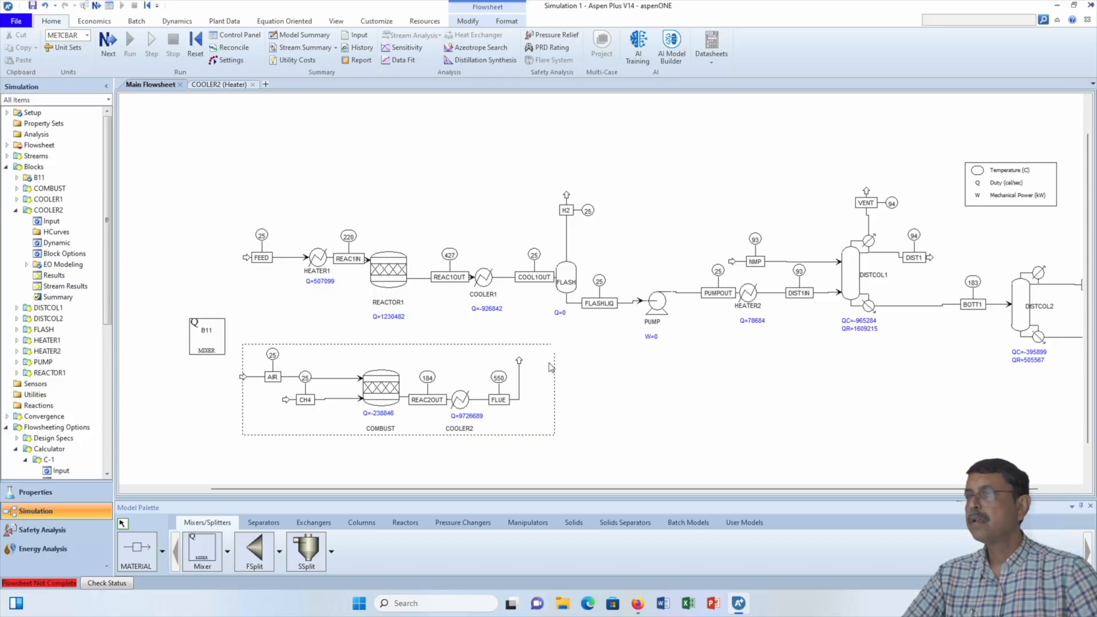
pyautogui.moveTo(554, 333); pyautogui.dragTo(223, 456)
pyautogui.moveTo(387, 399); pyautogui.dragTo(563, 416)
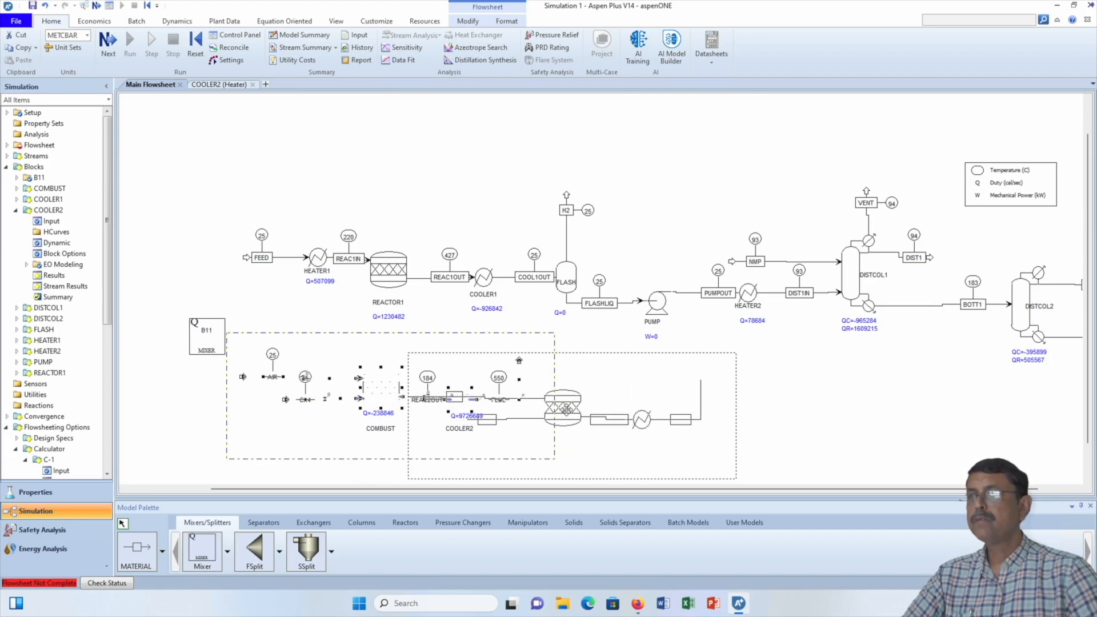
pyautogui.click(289, 451)
pyautogui.moveTo(219, 350); pyautogui.dragTo(276, 447)
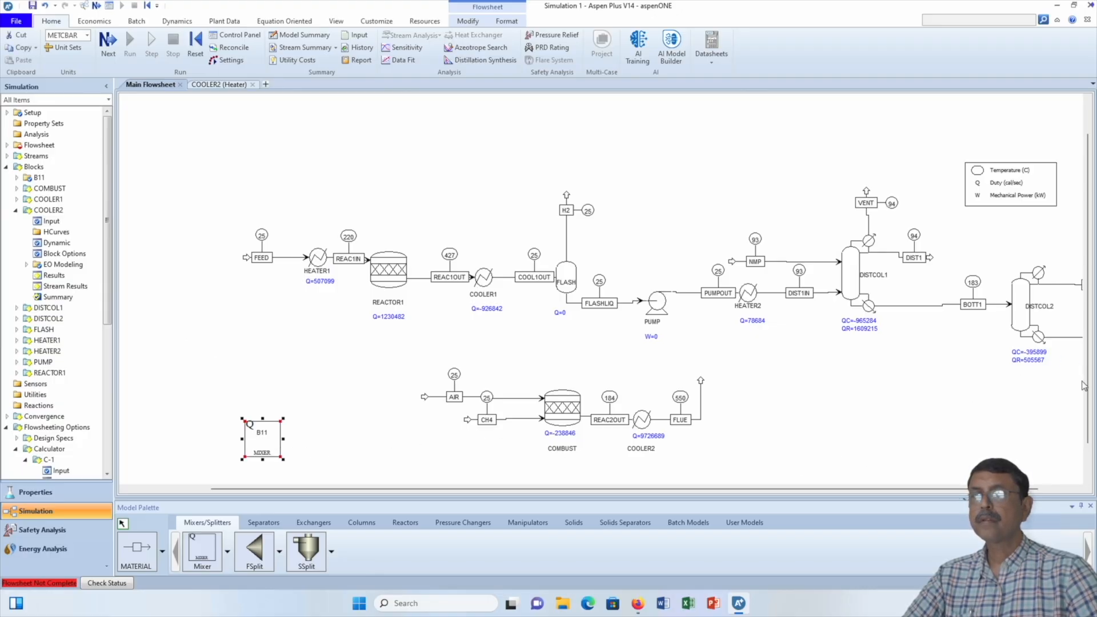
# Connect a heat stream from HEATER1's heat outlet to the inlet of the heat mixer
pyautogui.scroll(-2, 1091, 391)
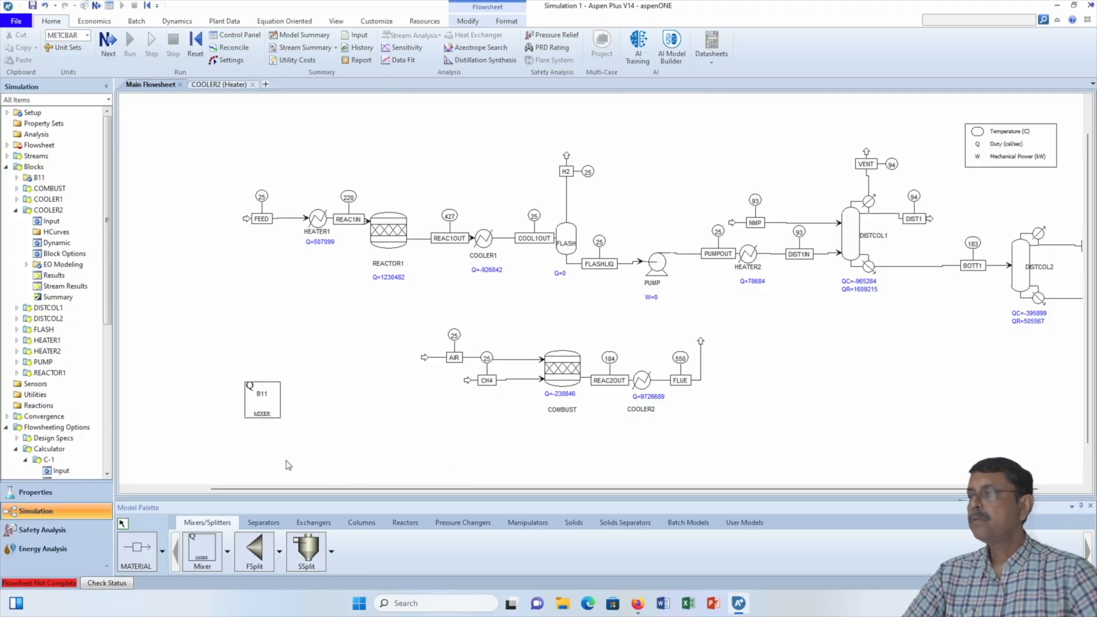
pyautogui.click(162, 552)
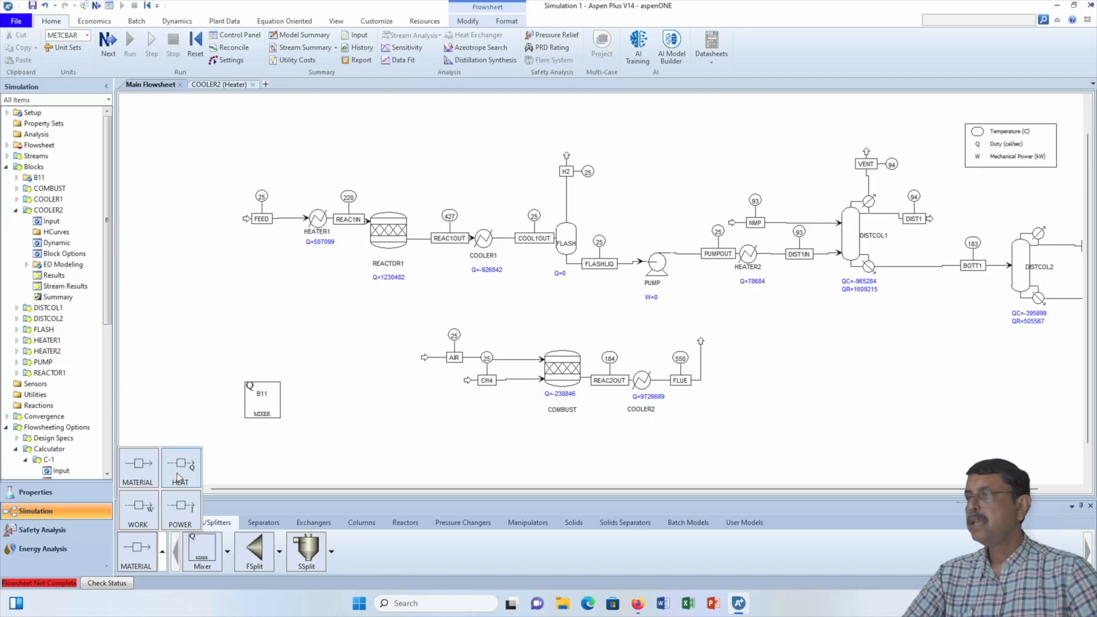
pyautogui.click(179, 475)
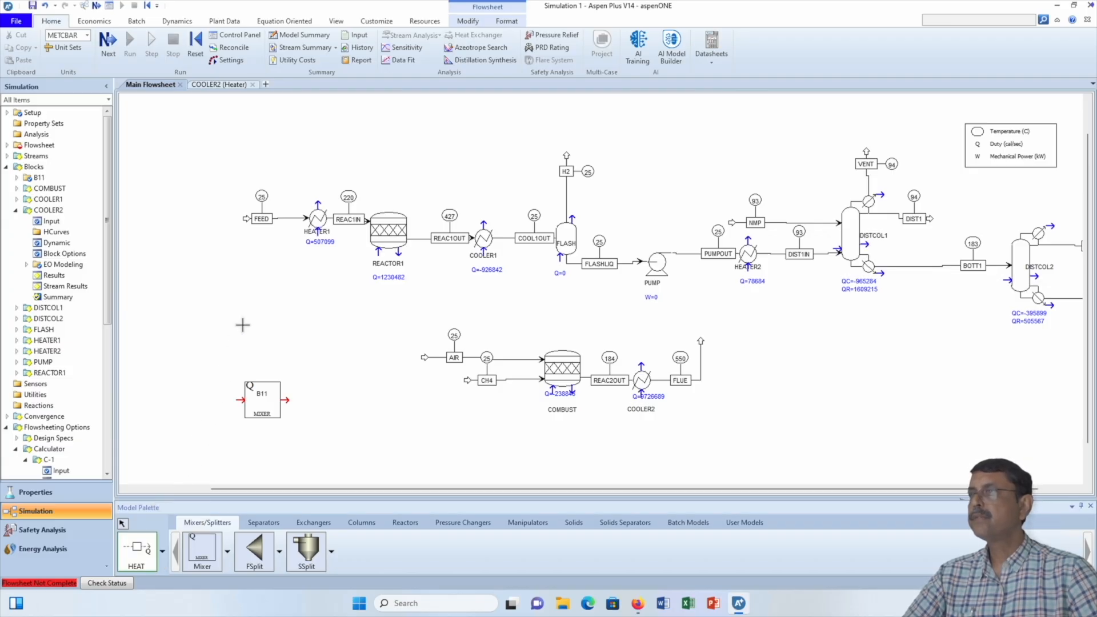
pyautogui.click(319, 201)
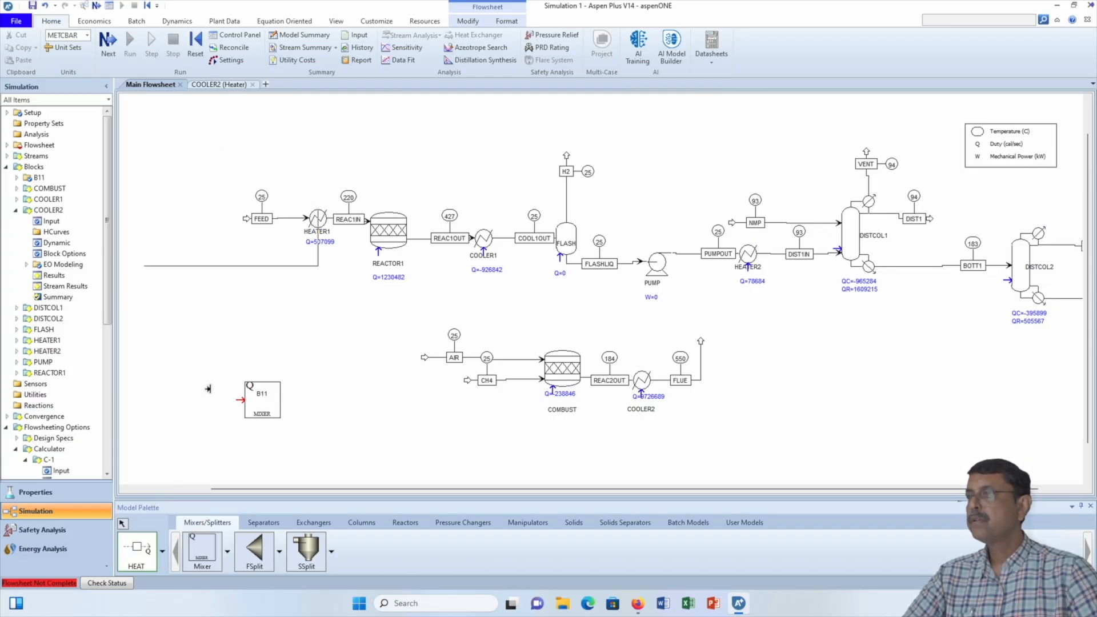
pyautogui.click(235, 402)
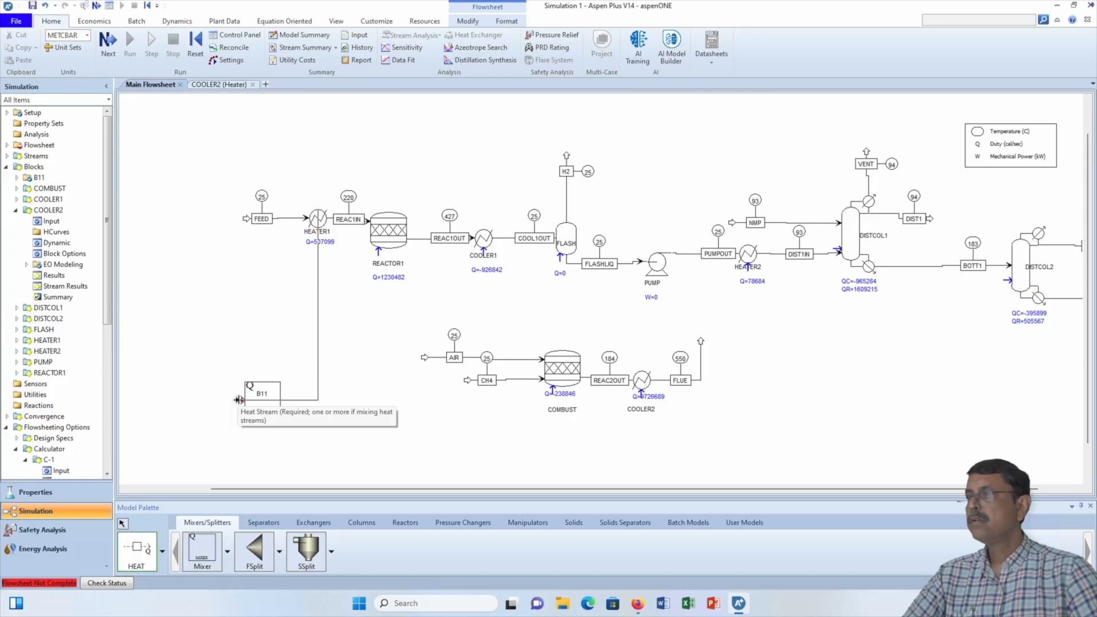
pyautogui.click(238, 402)
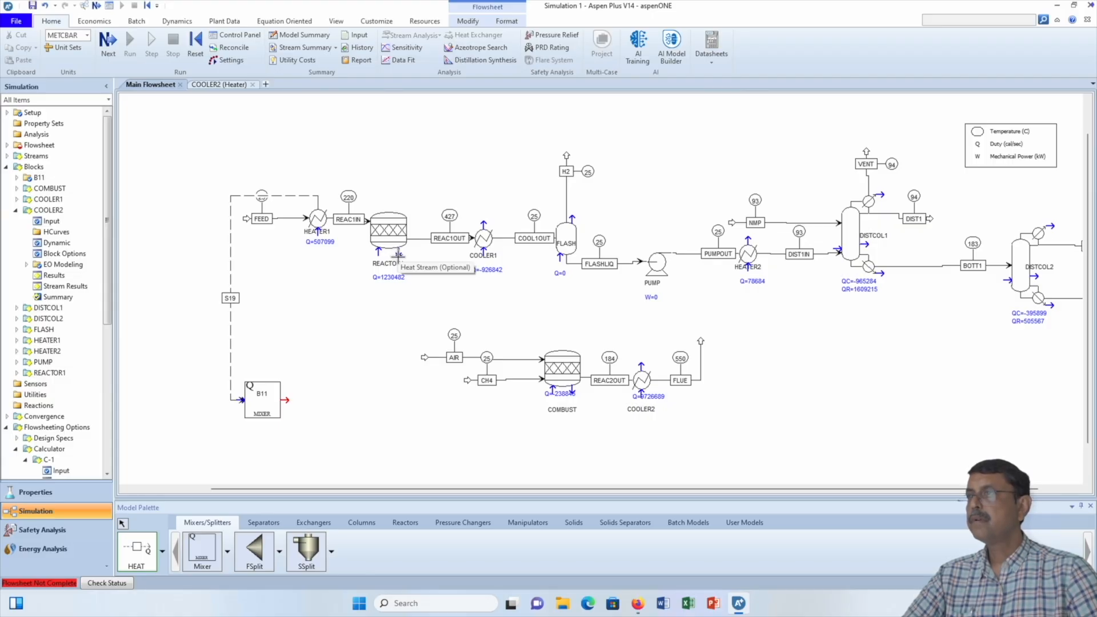
# Connect a second heat stream from REACTOR1's heat outlet to the heat mixer's inlet and finish inserting streams
pyautogui.click(394, 178)
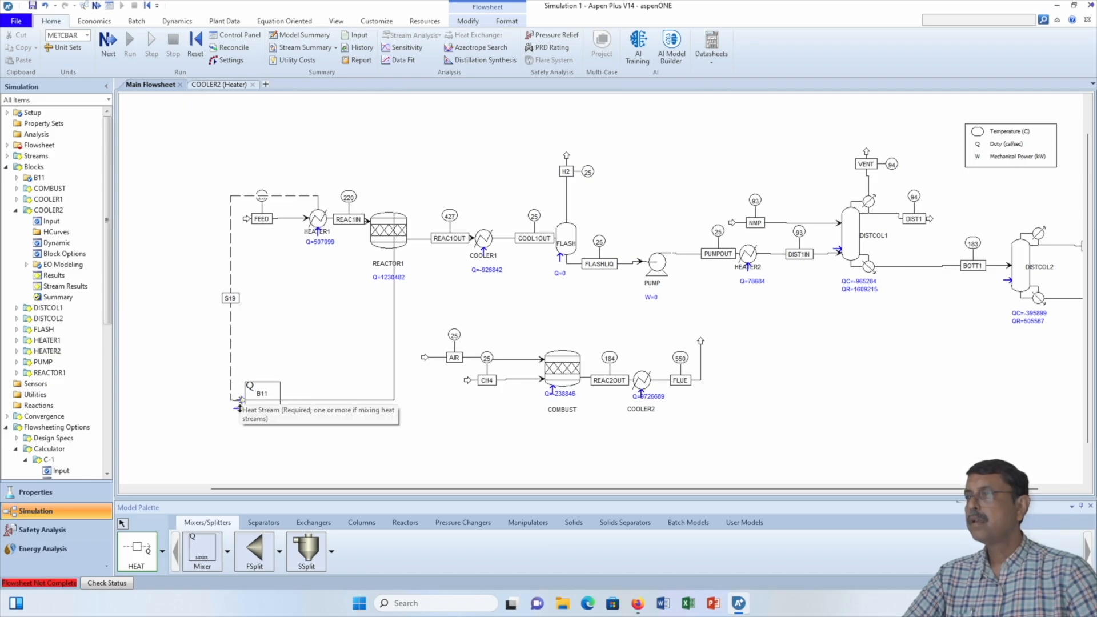
pyautogui.click(241, 399)
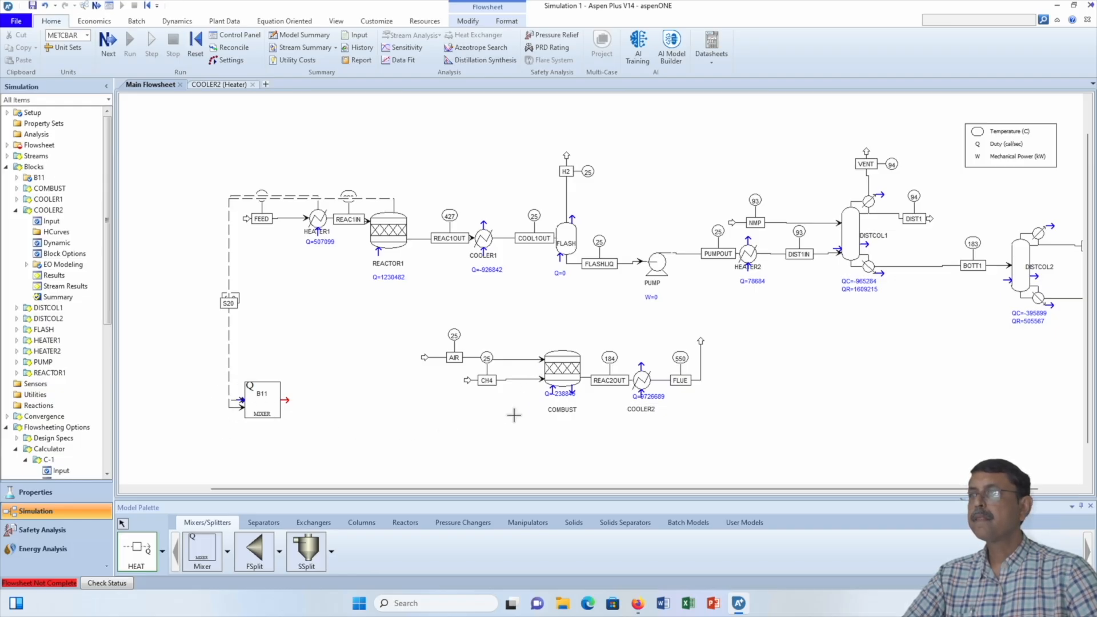
pyautogui.click(123, 524)
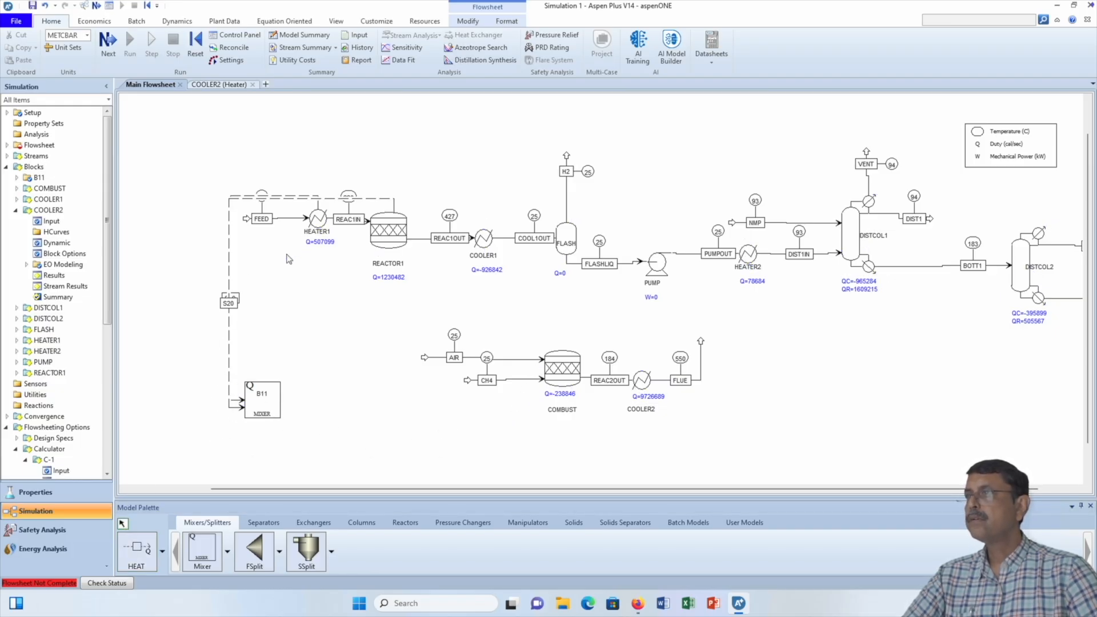
# Move both heat stream inlets higher on the heat mixer, with the HEATER1 stream entering just above the REACTOR1 stream
pyautogui.moveTo(231, 285); pyautogui.dragTo(191, 286)
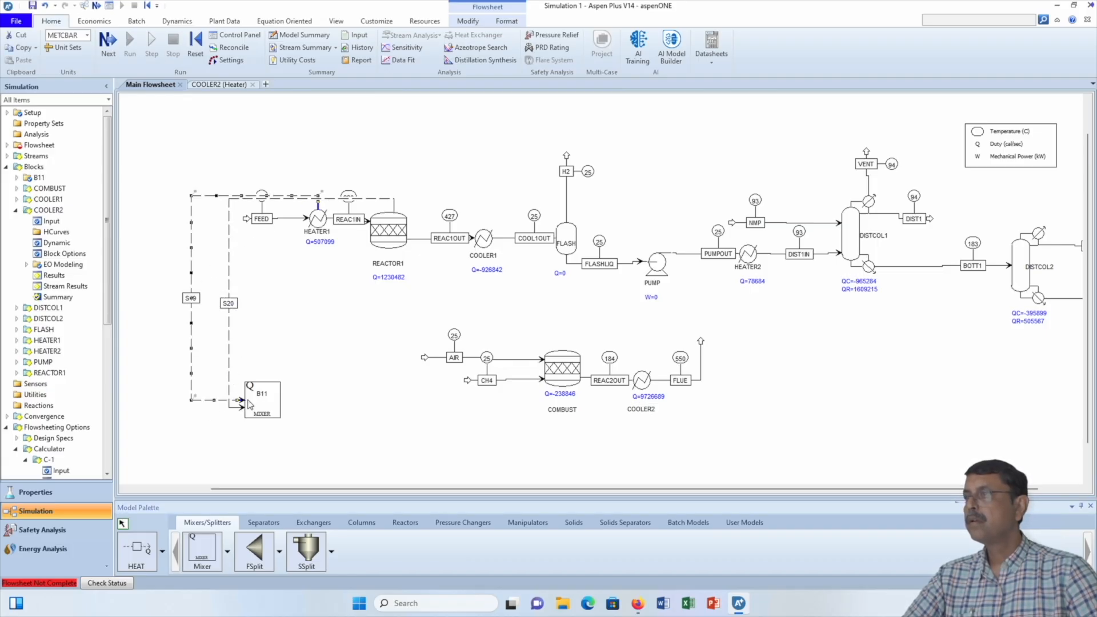
pyautogui.moveTo(243, 401); pyautogui.dragTo(245, 387)
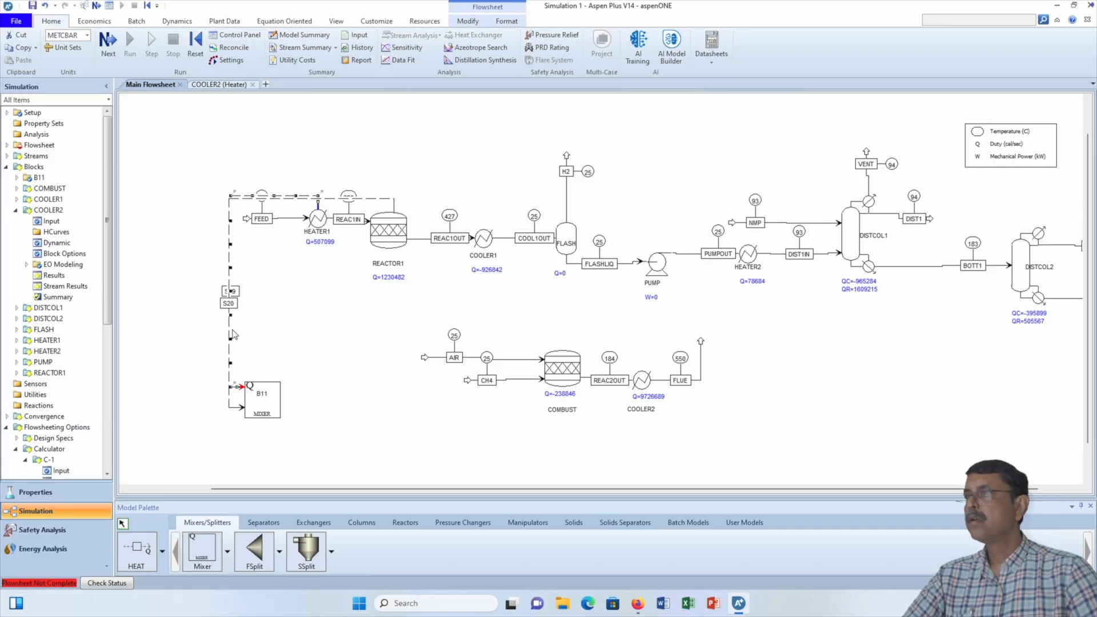
pyautogui.moveTo(366, 197); pyautogui.dragTo(366, 170)
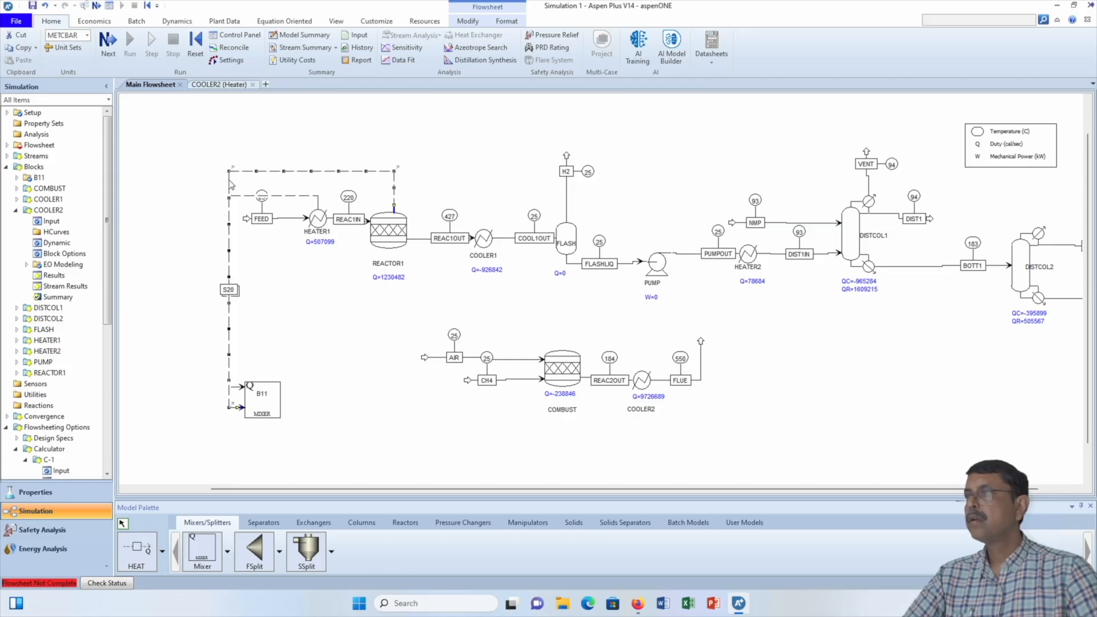
pyautogui.moveTo(229, 181); pyautogui.dragTo(195, 182)
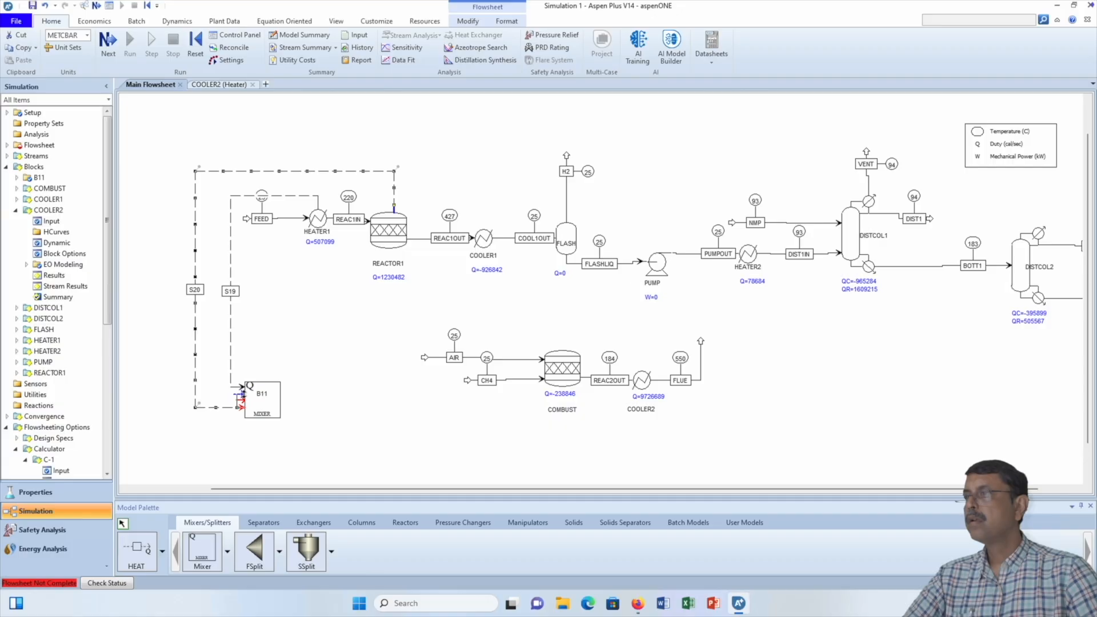
pyautogui.moveTo(246, 396); pyautogui.dragTo(245, 394)
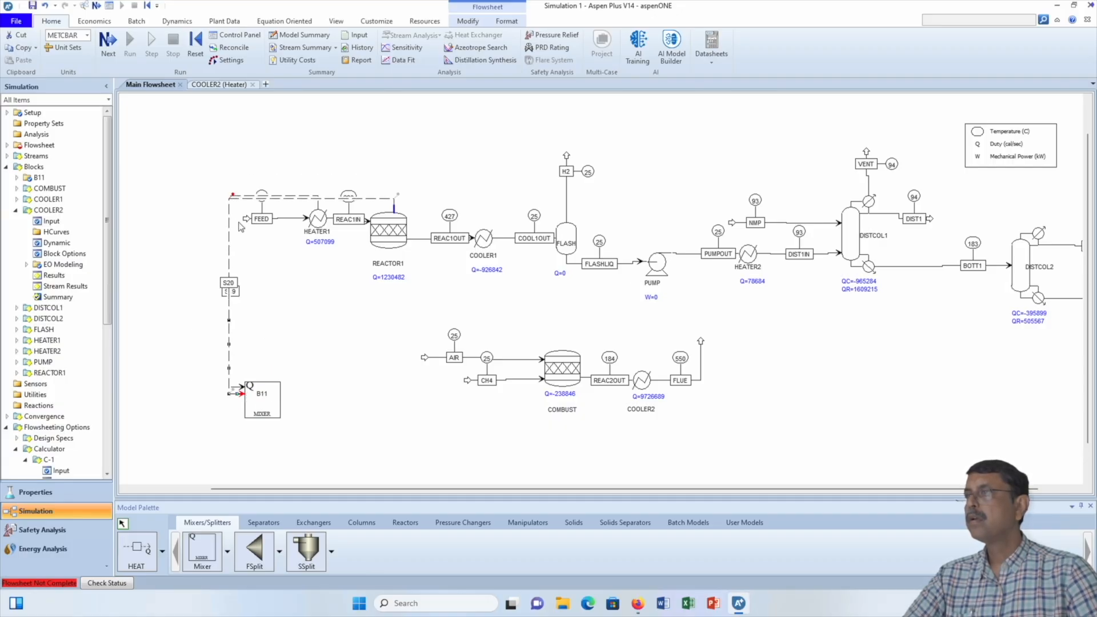
# Reroute the two heat streams so the REACTOR1 line runs outside and above the HEATER1 line, clear of the FEED labels
pyautogui.click(240, 225)
pyautogui.moveTo(230, 229); pyautogui.dragTo(191, 226)
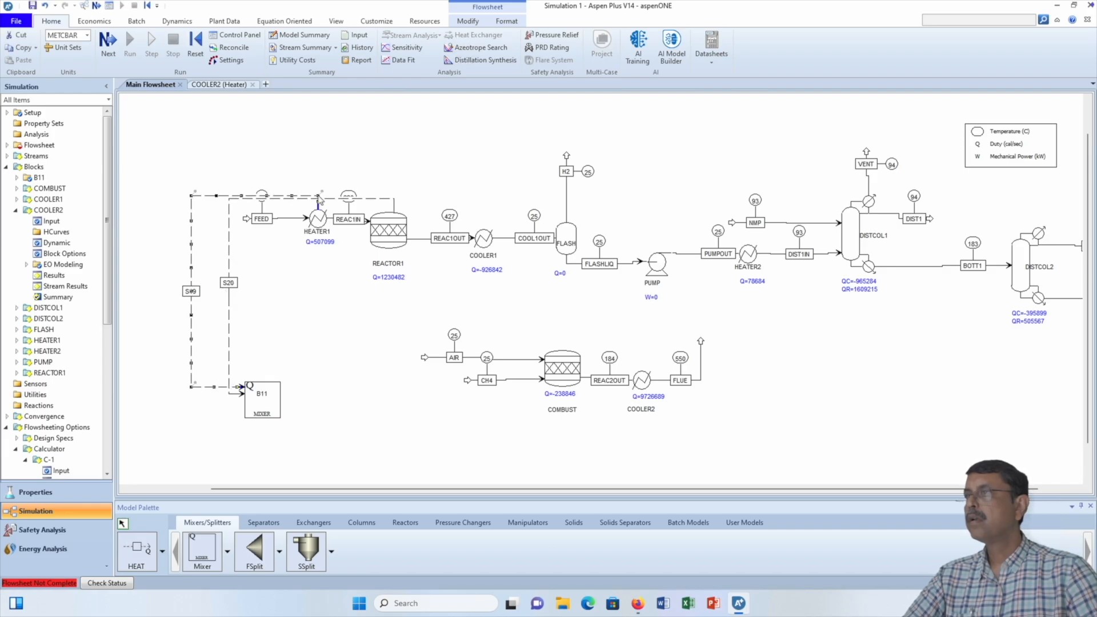
pyautogui.moveTo(331, 199); pyautogui.dragTo(333, 155)
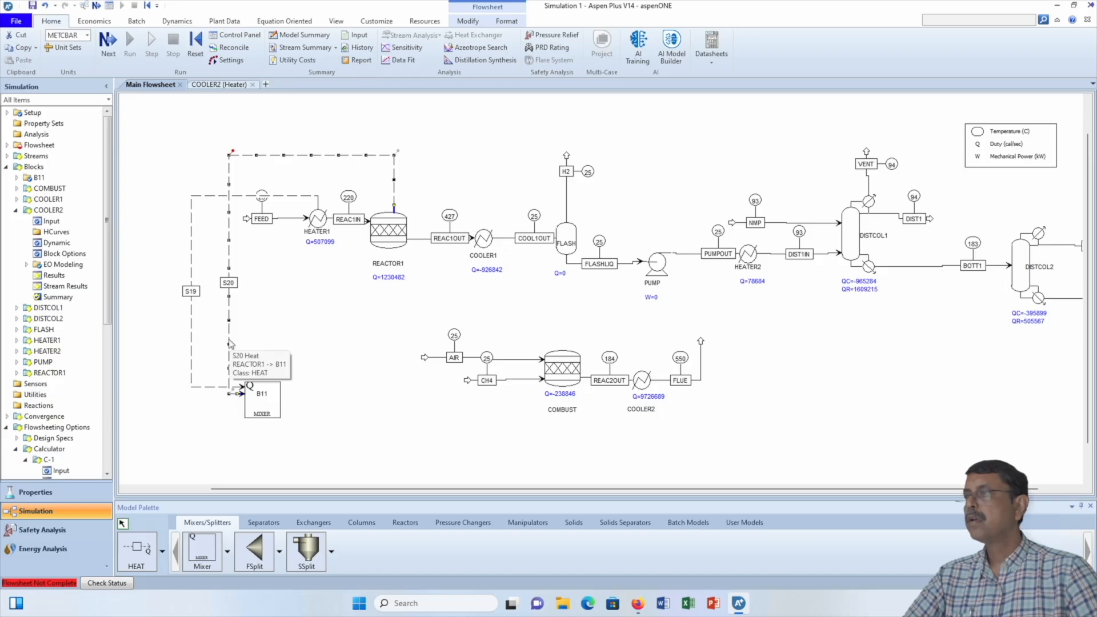
pyautogui.moveTo(229, 338)
pyautogui.mouseDown()
pyautogui.moveTo(170, 334)
pyautogui.moveTo(224, 323)
pyautogui.mouseUp()
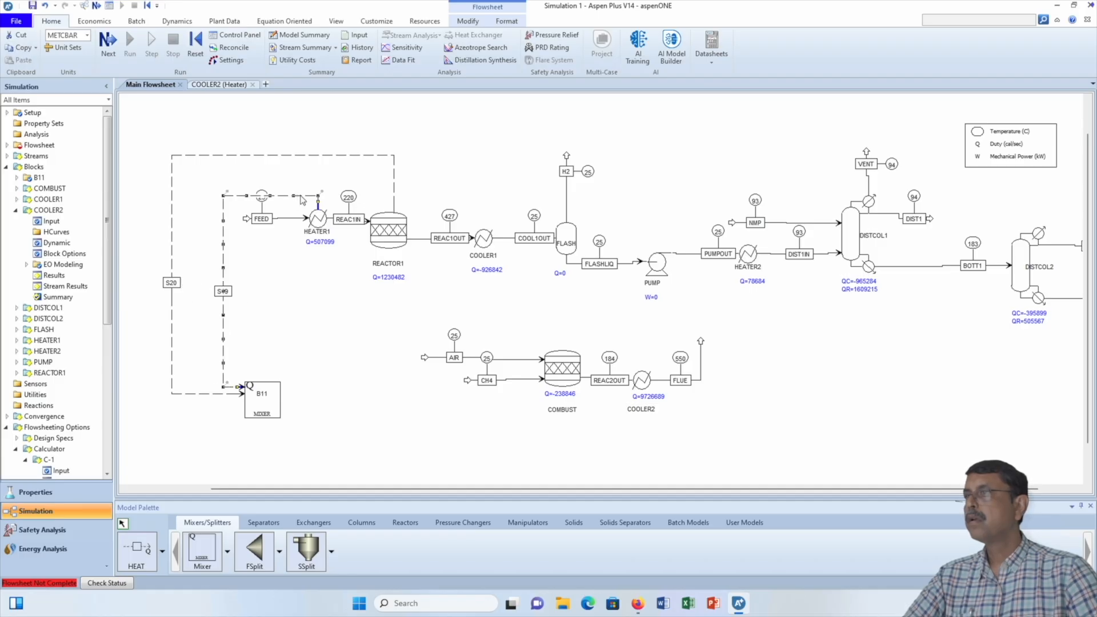
pyautogui.moveTo(302, 200); pyautogui.dragTo(301, 178)
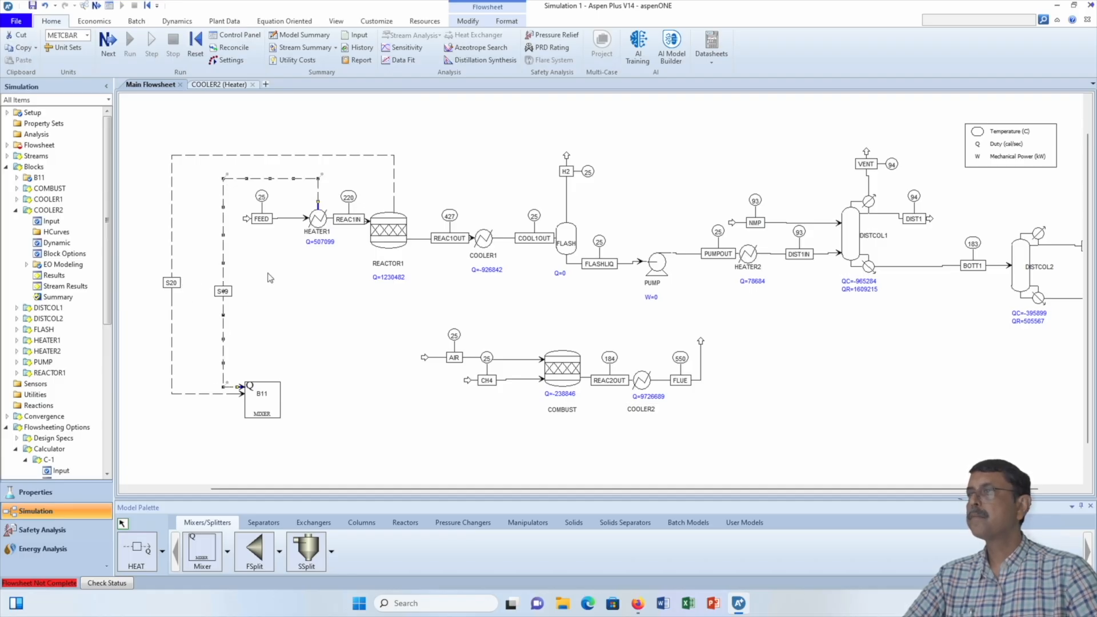
# Rename the heat stream from HEATER1 to QHEAT1 and the one from REACTOR1 to QHREAC1
pyautogui.click(222, 292)
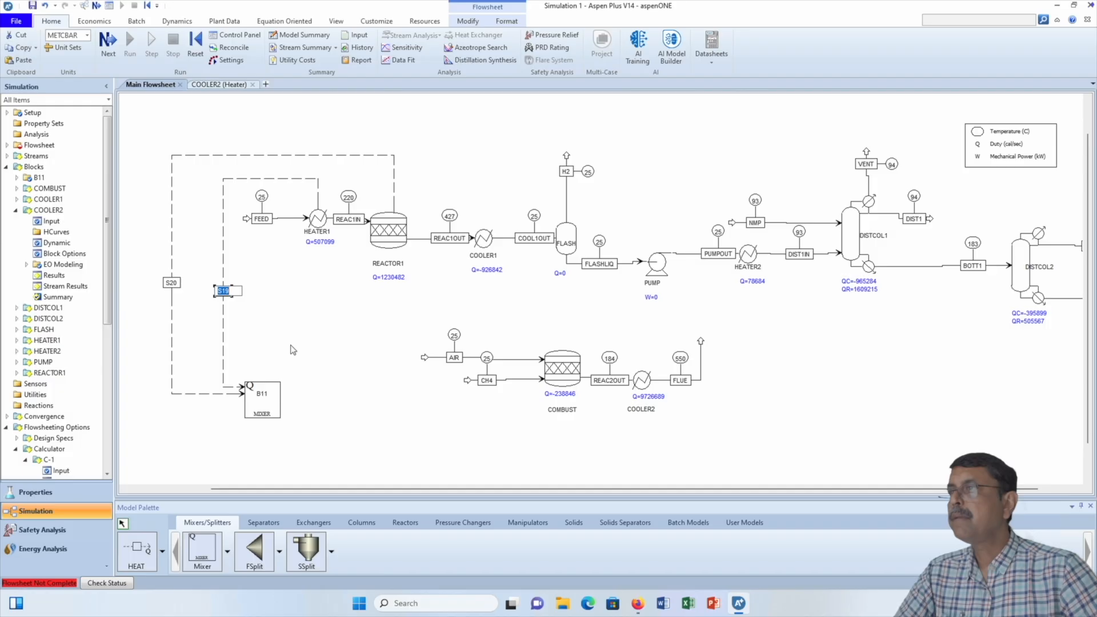
pyautogui.write('HEA')
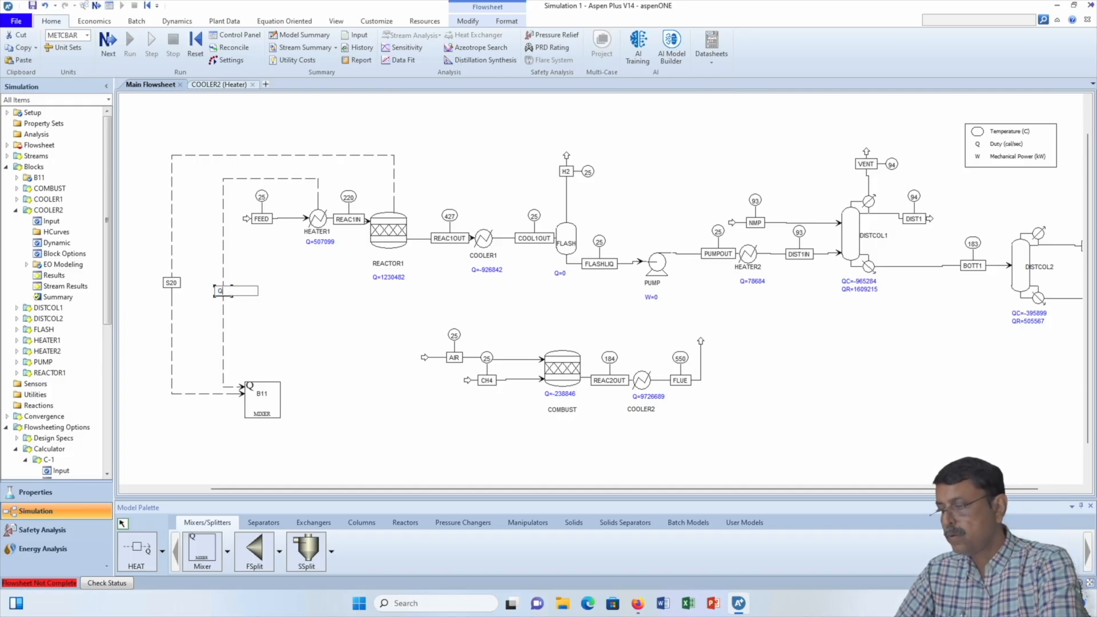
pyautogui.write('T1')
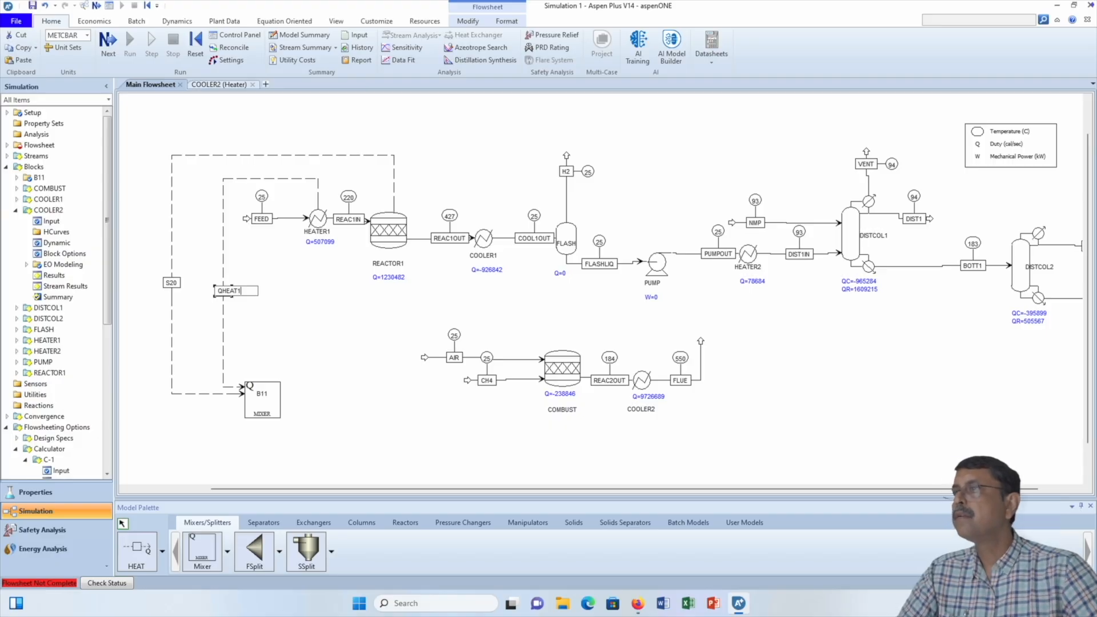
pyautogui.click(351, 364)
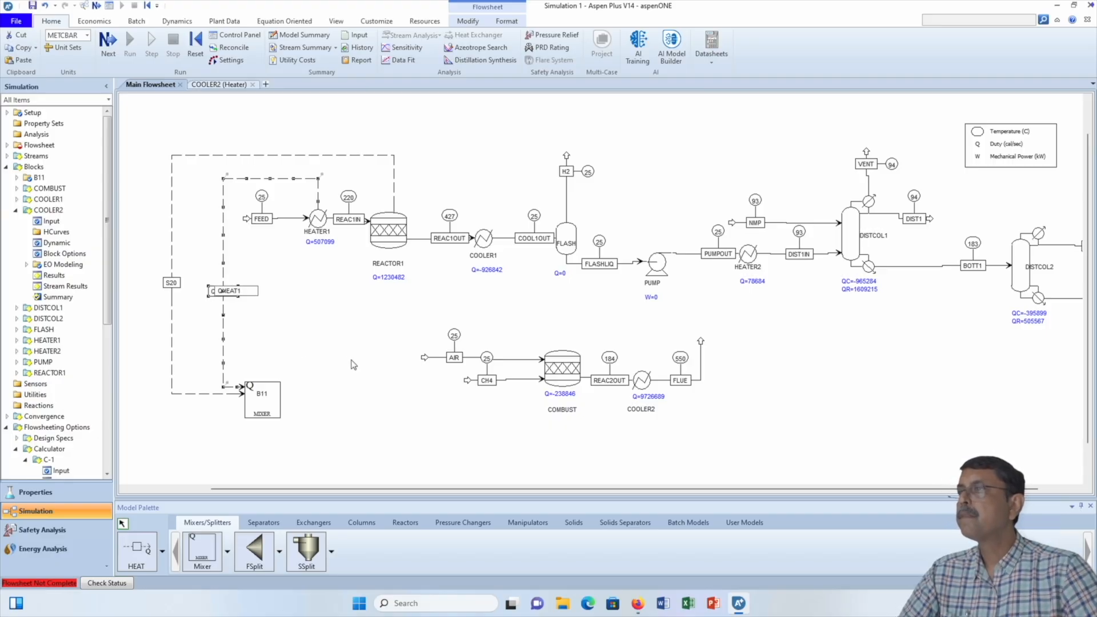
pyautogui.click(171, 283)
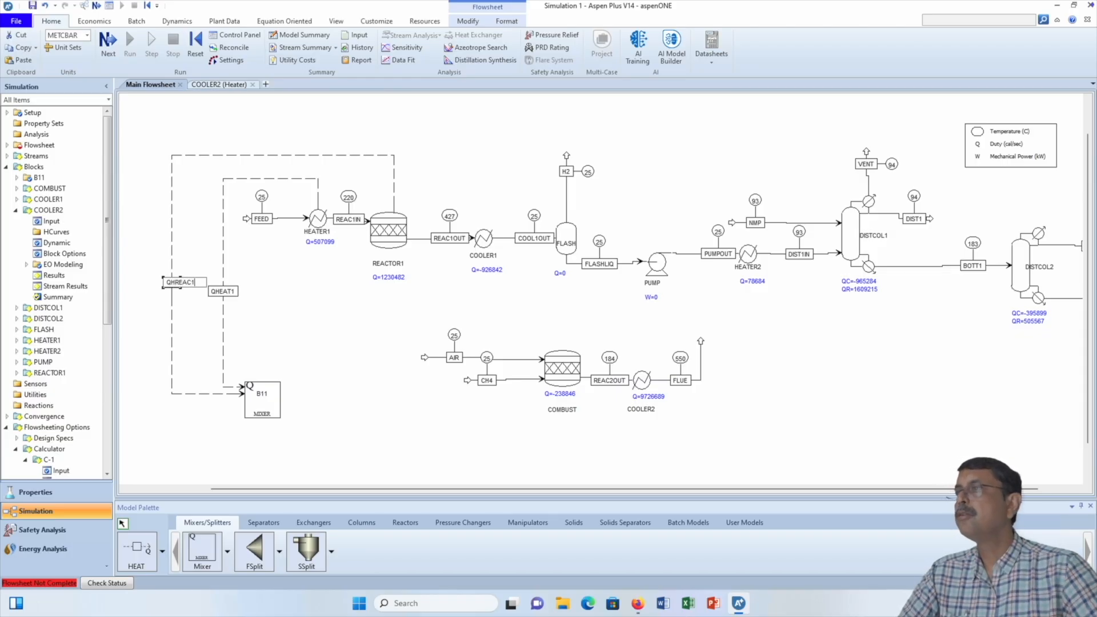
pyautogui.click(258, 290)
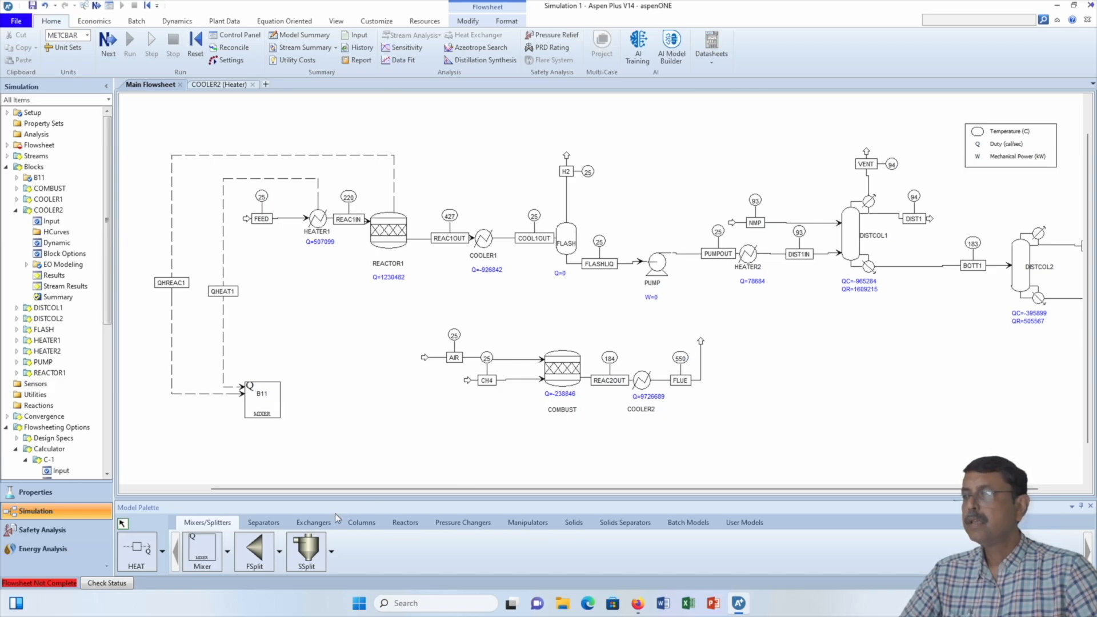
# Connect a third heat stream from HEATER2's heat outlet to the inlet of the heat mixer
pyautogui.click(137, 550)
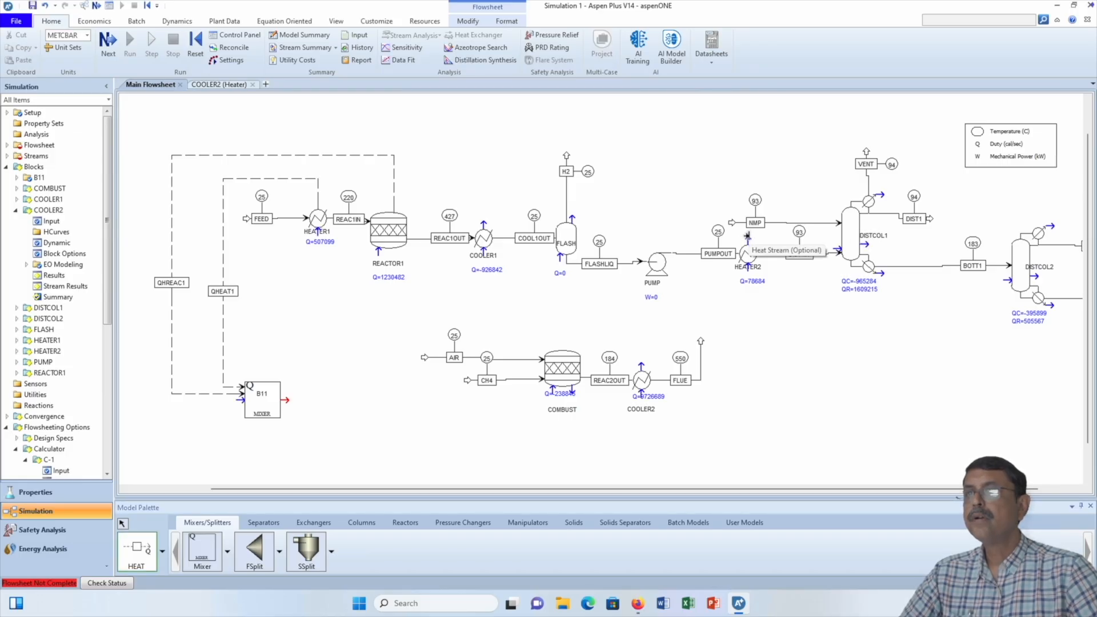
pyautogui.moveTo(748, 239); pyautogui.dragTo(723, 153)
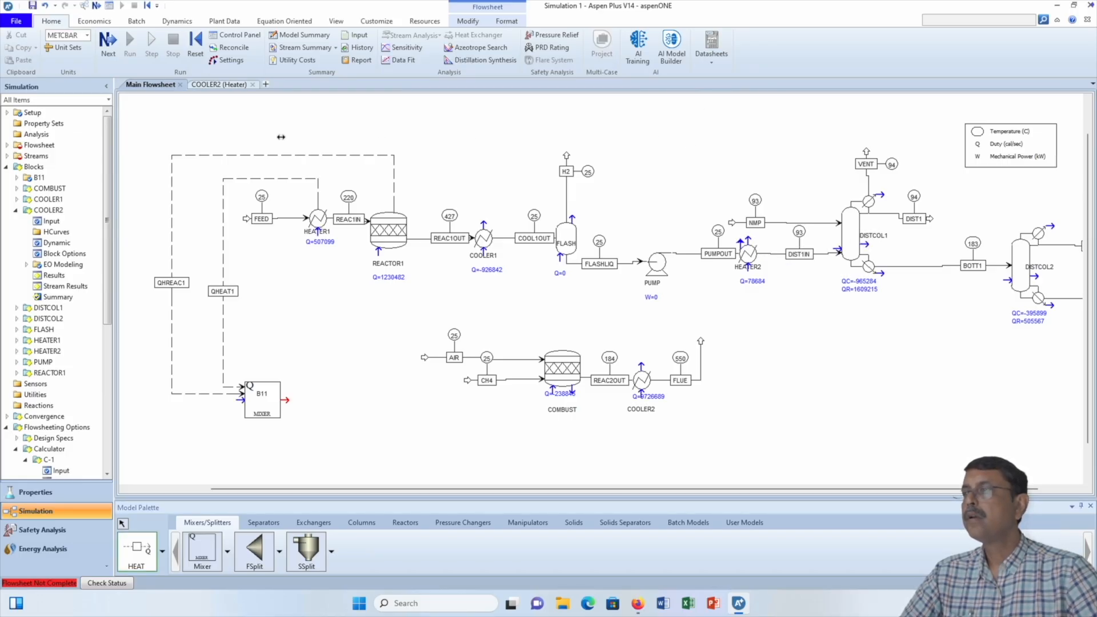
pyautogui.moveTo(281, 138); pyautogui.dragTo(238, 401)
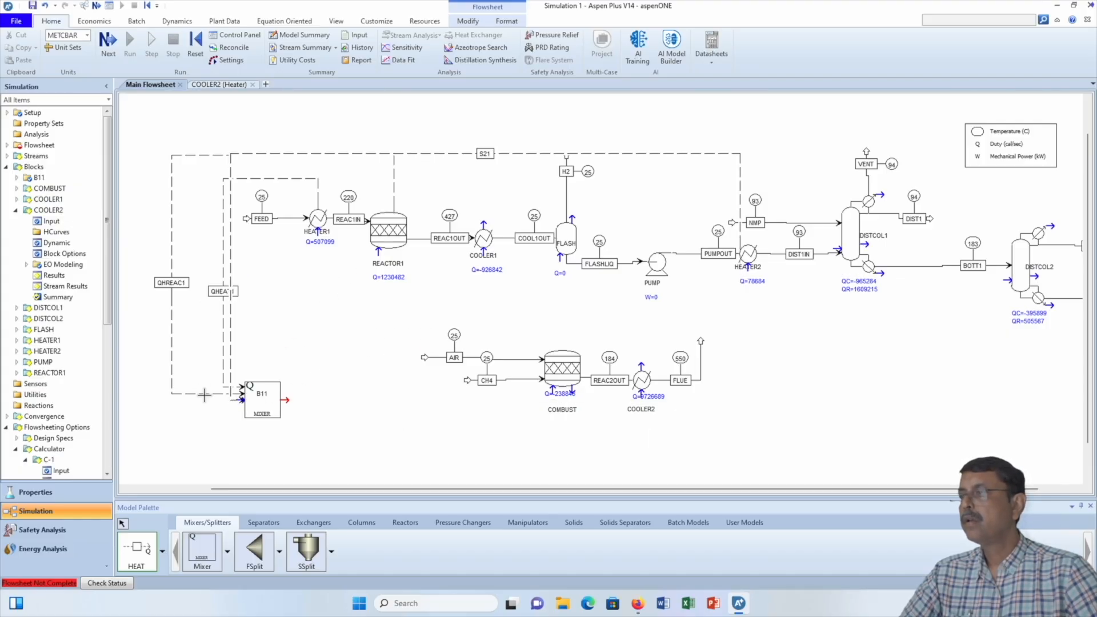
# Reroute HEATER2's heat stream to the mixer so it runs outside and above the REACTOR1 heat line
pyautogui.click(123, 524)
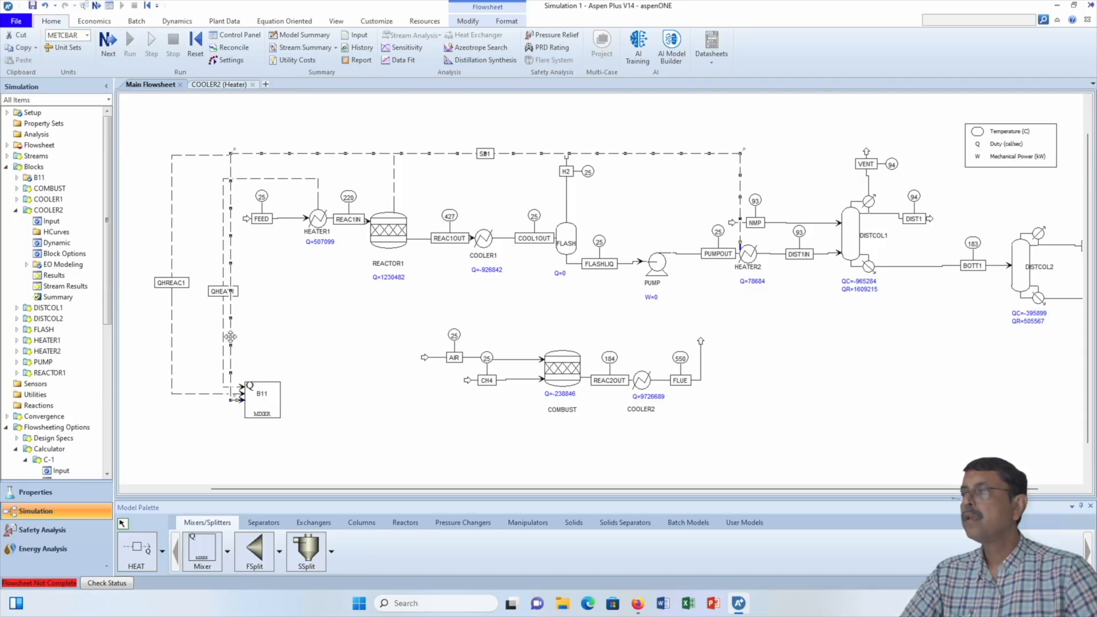
pyautogui.moveTo(231, 340); pyautogui.dragTo(138, 336)
pyautogui.moveTo(154, 159); pyautogui.dragTo(158, 128)
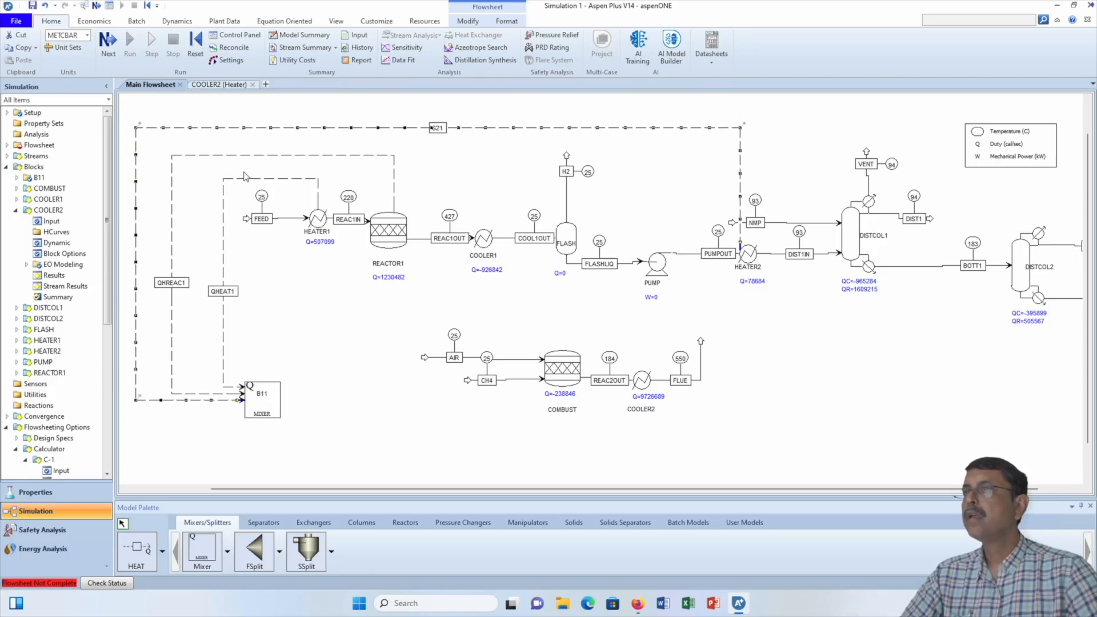
# Rename the heat stream coming from HEATER2 to QHEAT2
pyautogui.click(445, 128)
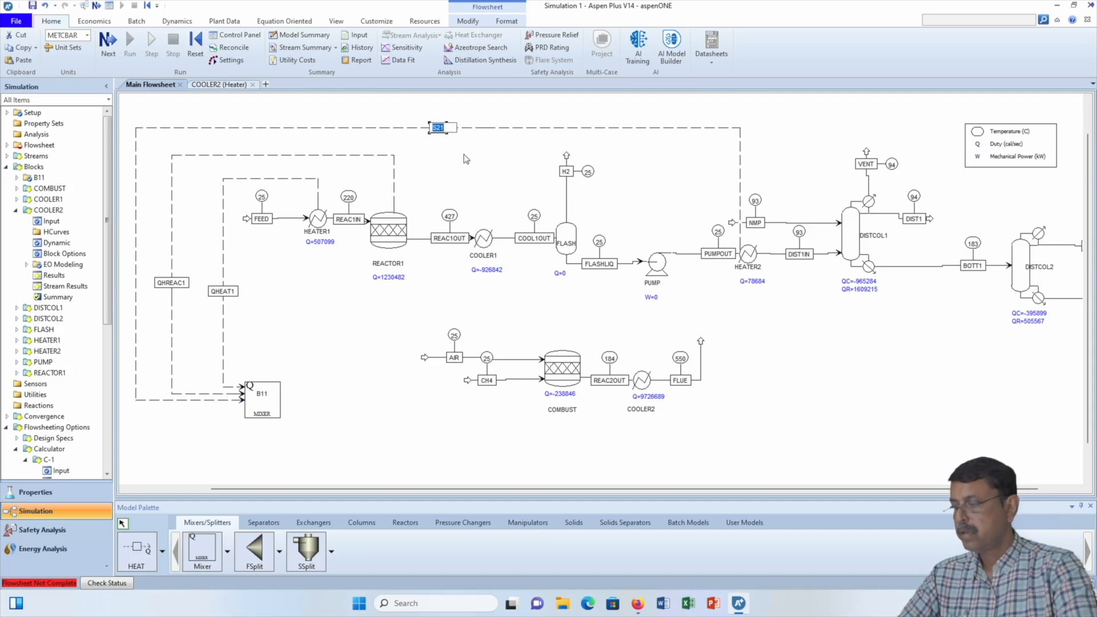
pyautogui.write('Q')
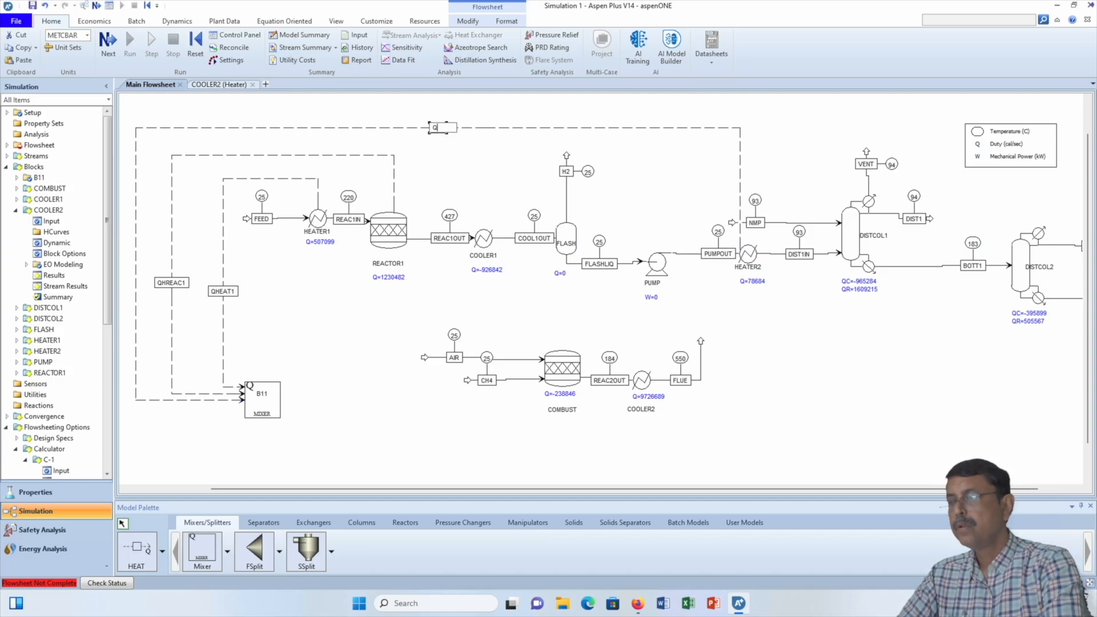
pyautogui.write('HEAT2')
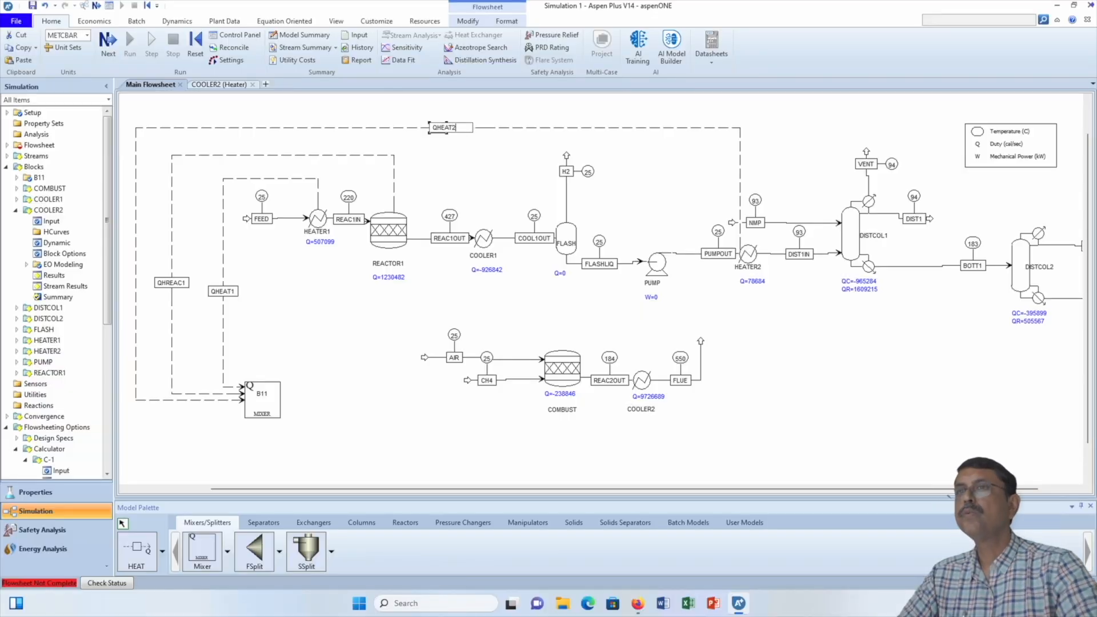
pyautogui.click(318, 399)
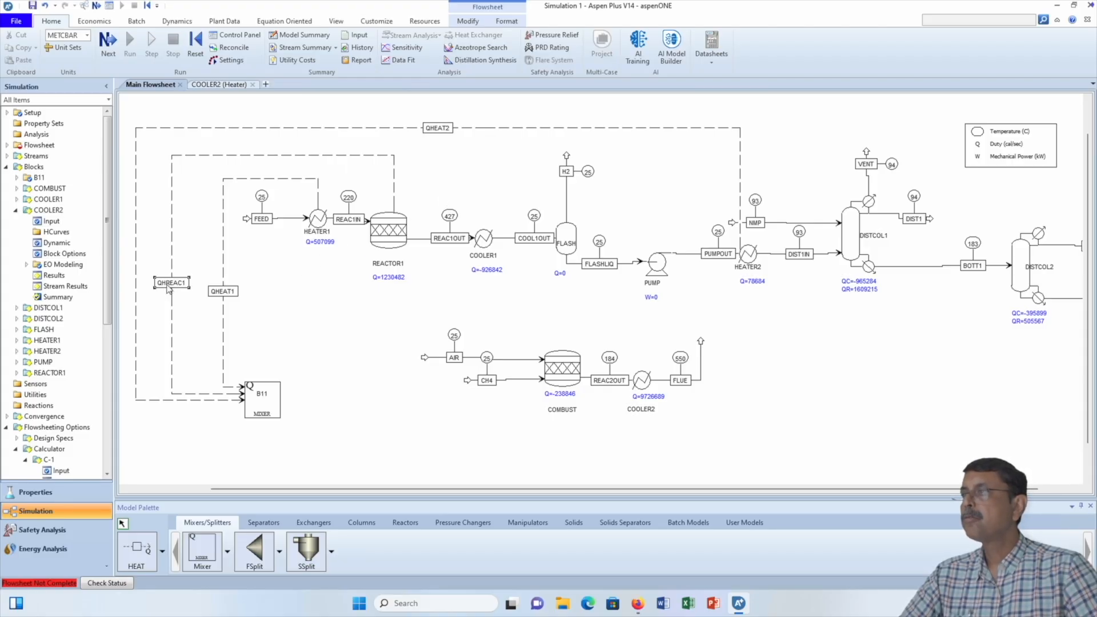
# Correct the name of REACTOR1's heat stream to QREAC1
pyautogui.click(167, 285)
pyautogui.click(165, 283)
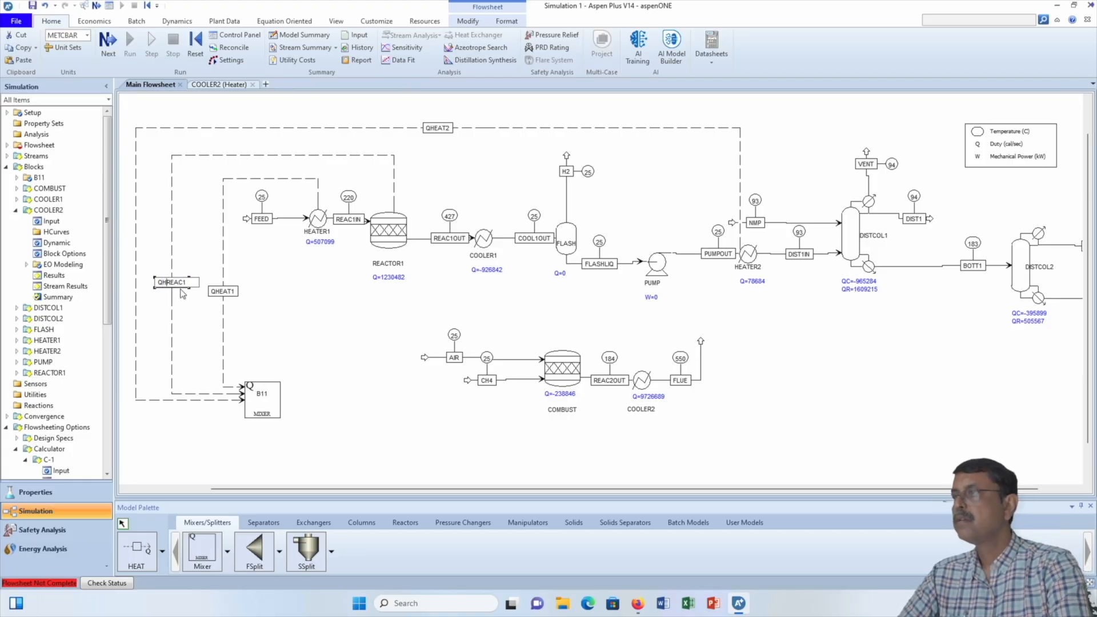
pyautogui.press('Delete')
pyautogui.click(264, 316)
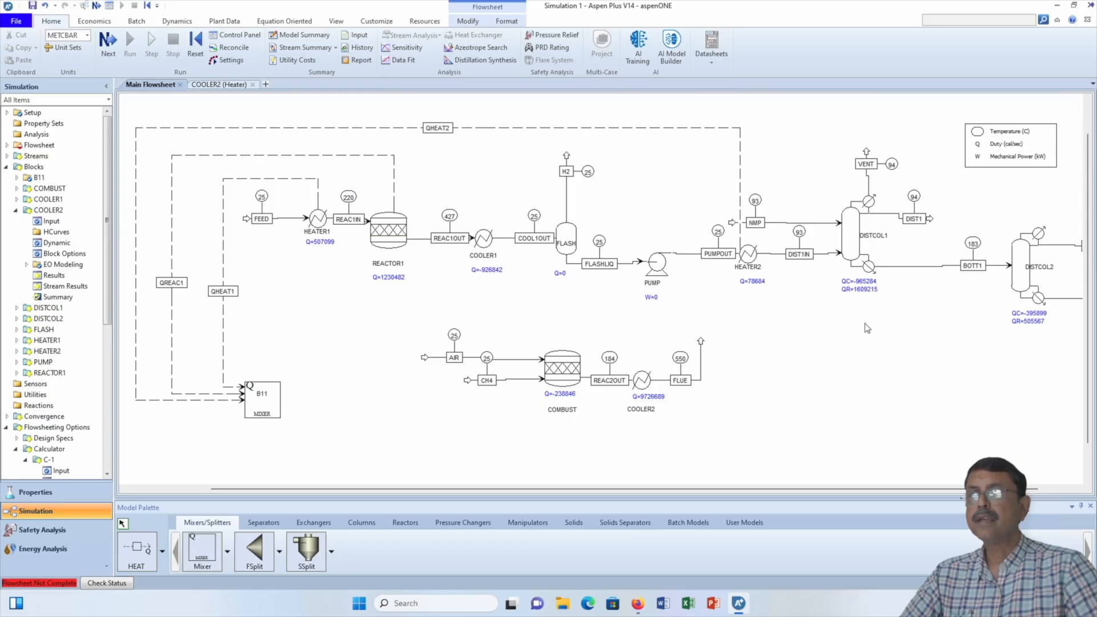
# Connect a heat stream from DISTCOL1's reboiler to the inlet of the heat mixer
pyautogui.click(132, 549)
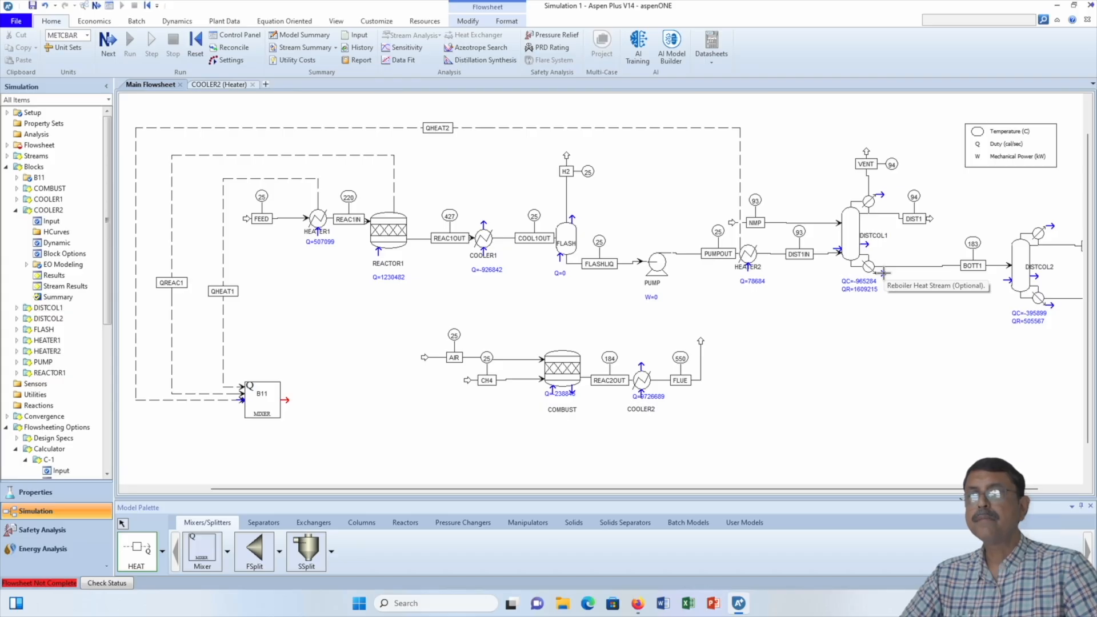
pyautogui.click(889, 343)
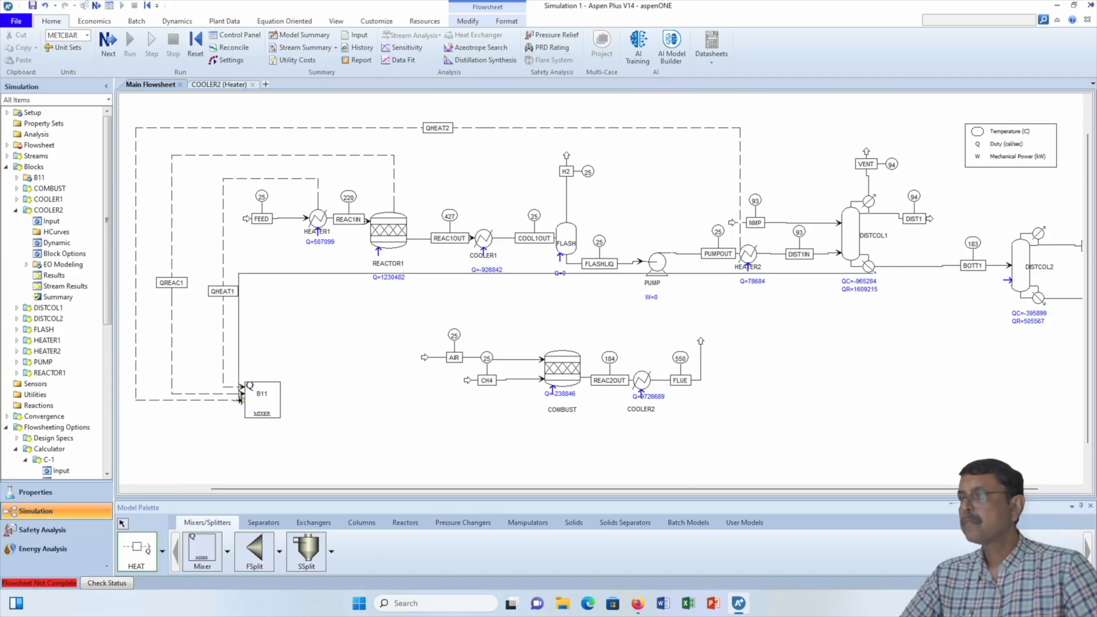
pyautogui.click(240, 409)
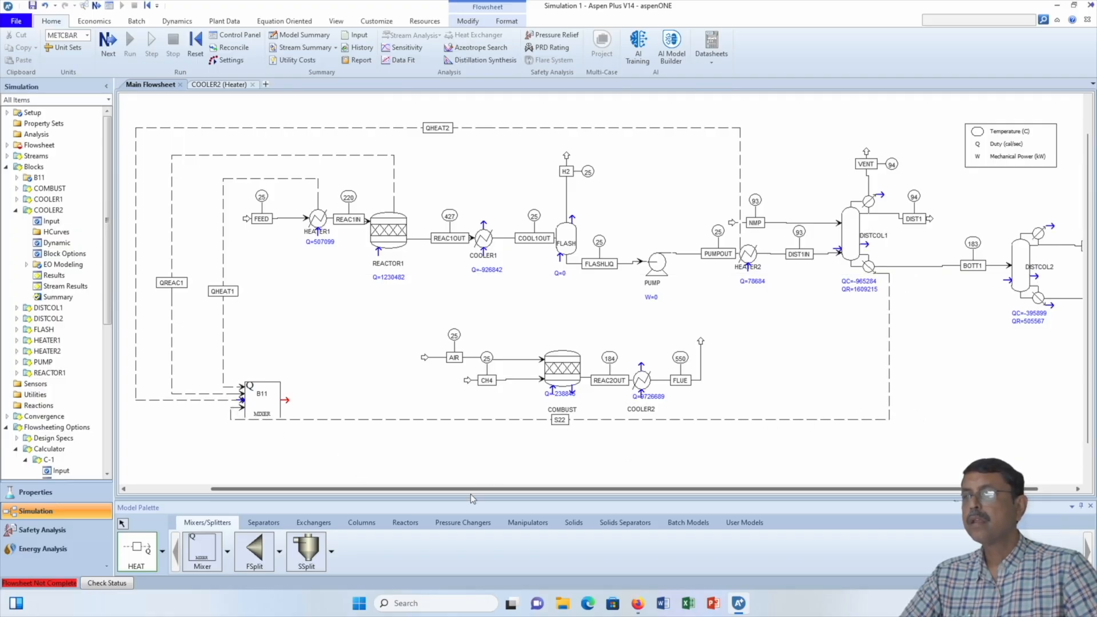
pyautogui.click(121, 523)
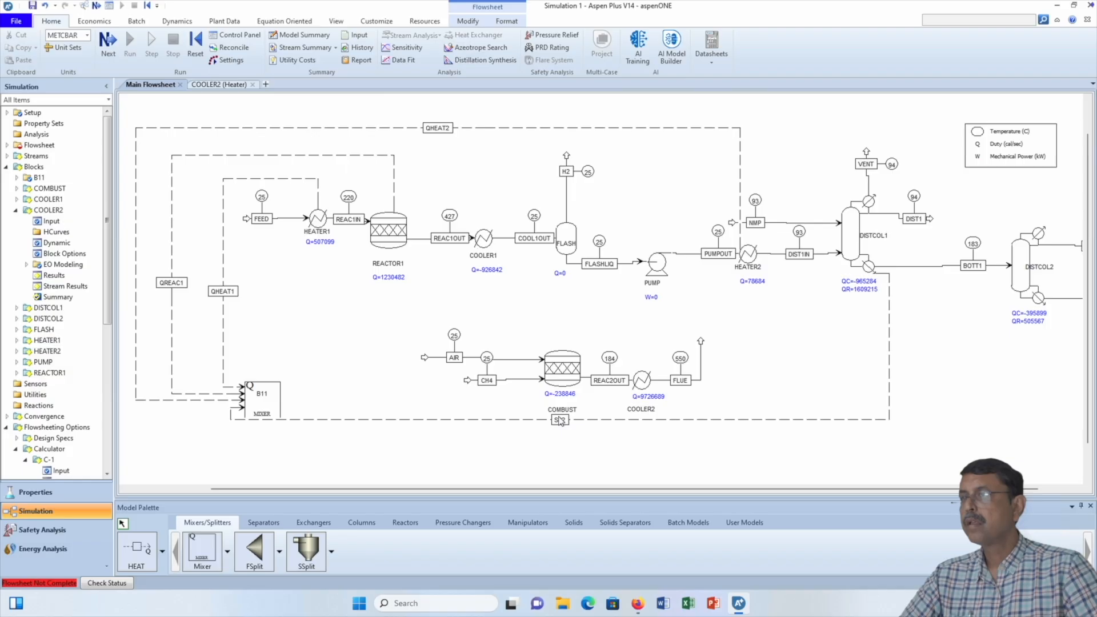
# Lower DISTCOL1's reboiler heat line clear of the COMBUST label and rename the stream QREB1
pyautogui.moveTo(590, 422); pyautogui.dragTo(584, 439)
pyautogui.click(560, 436)
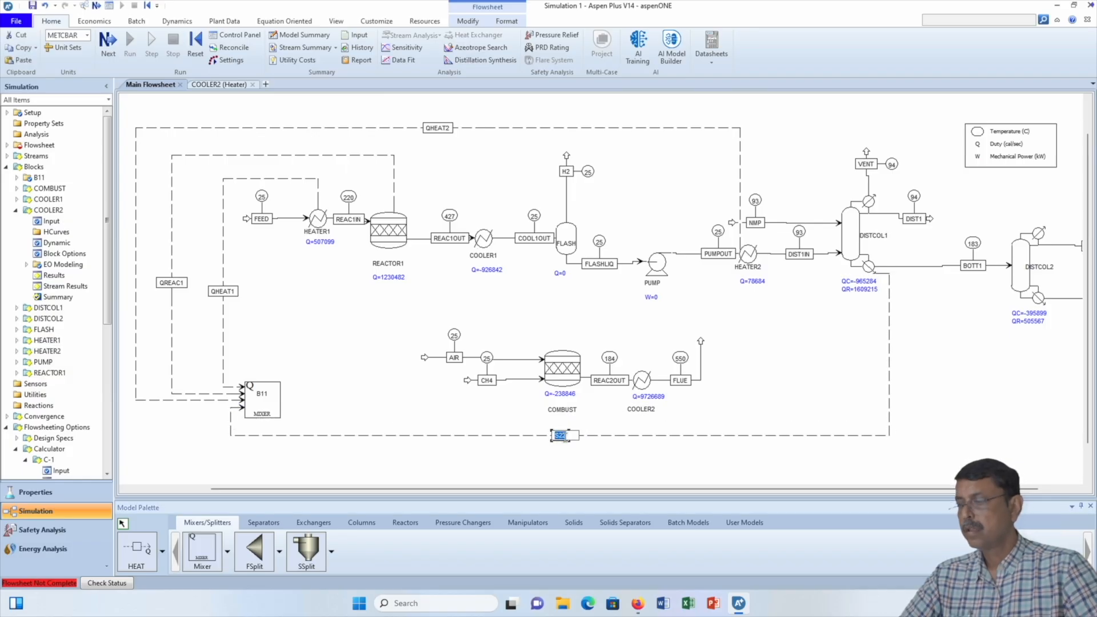
pyautogui.write('QREB1')
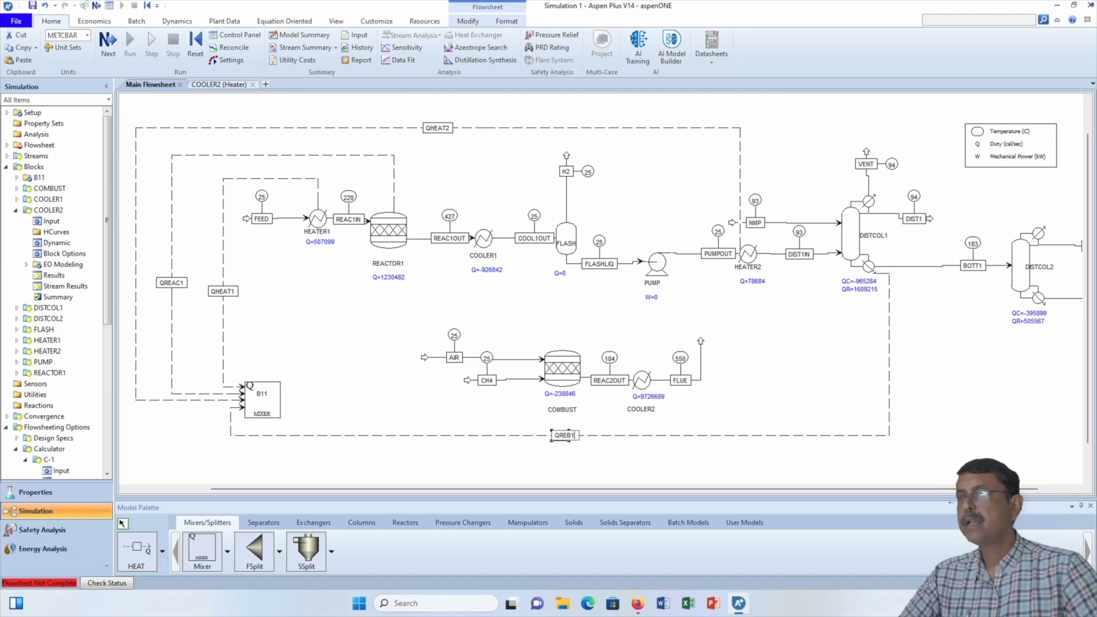
pyautogui.click(562, 445)
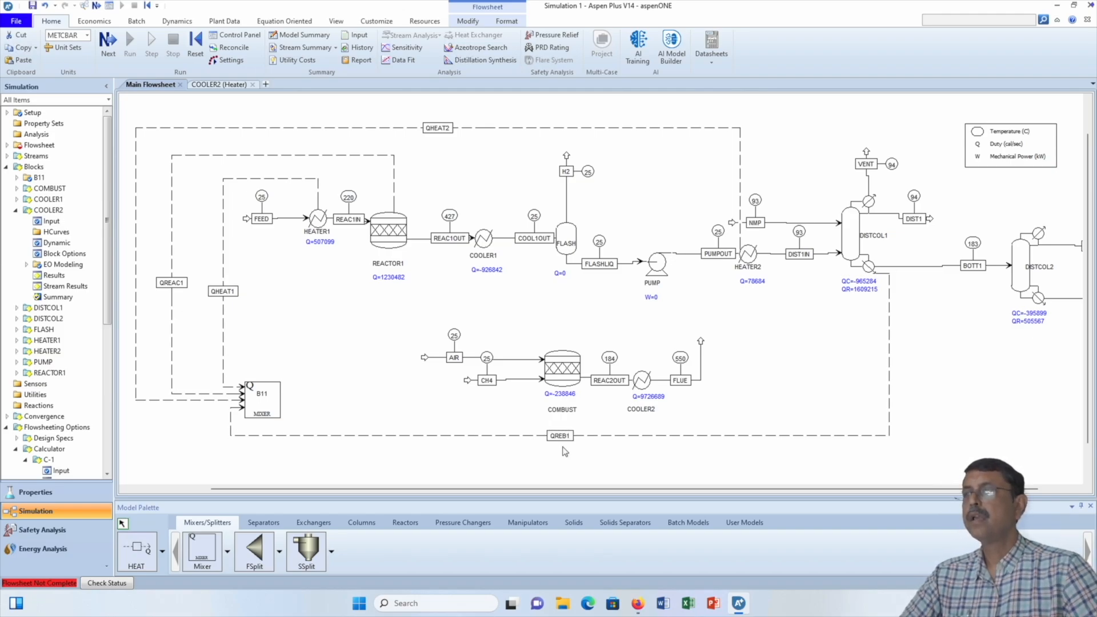
# Try to connect a heat stream from DISTCOL2's reboiler to the inlet of the heat mixer
pyautogui.click(150, 556)
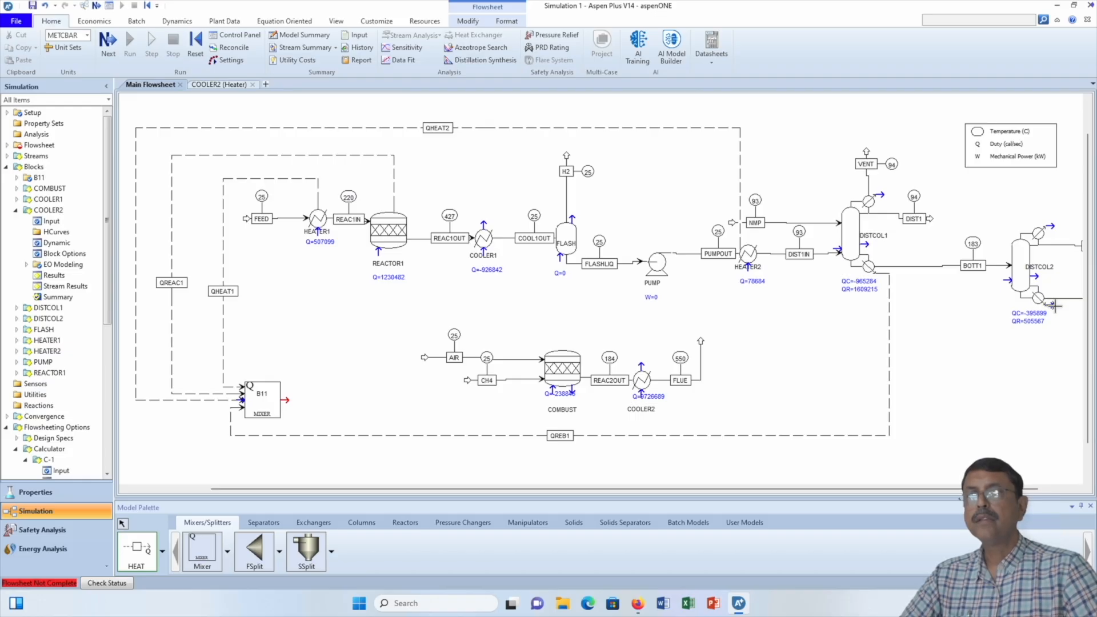
pyautogui.click(1053, 305)
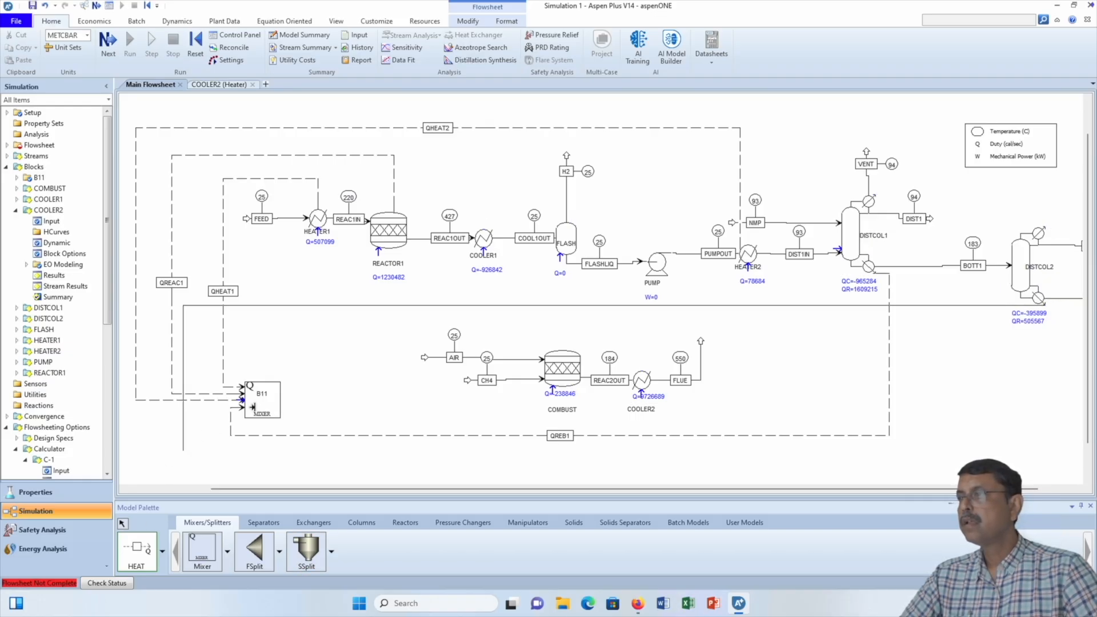
pyautogui.click(241, 407)
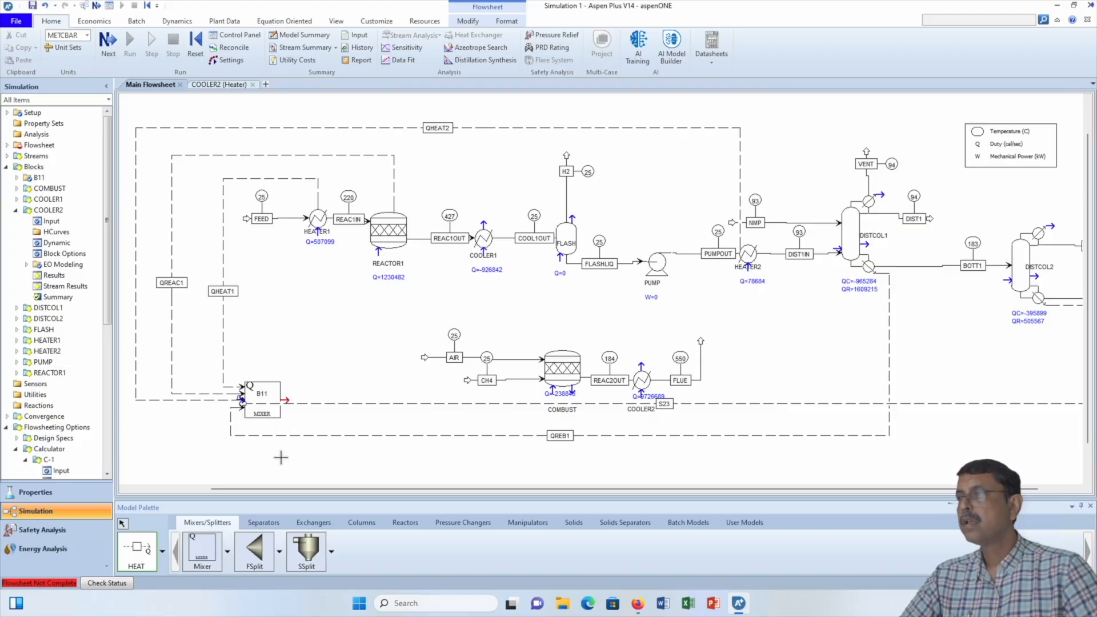
pyautogui.click(123, 524)
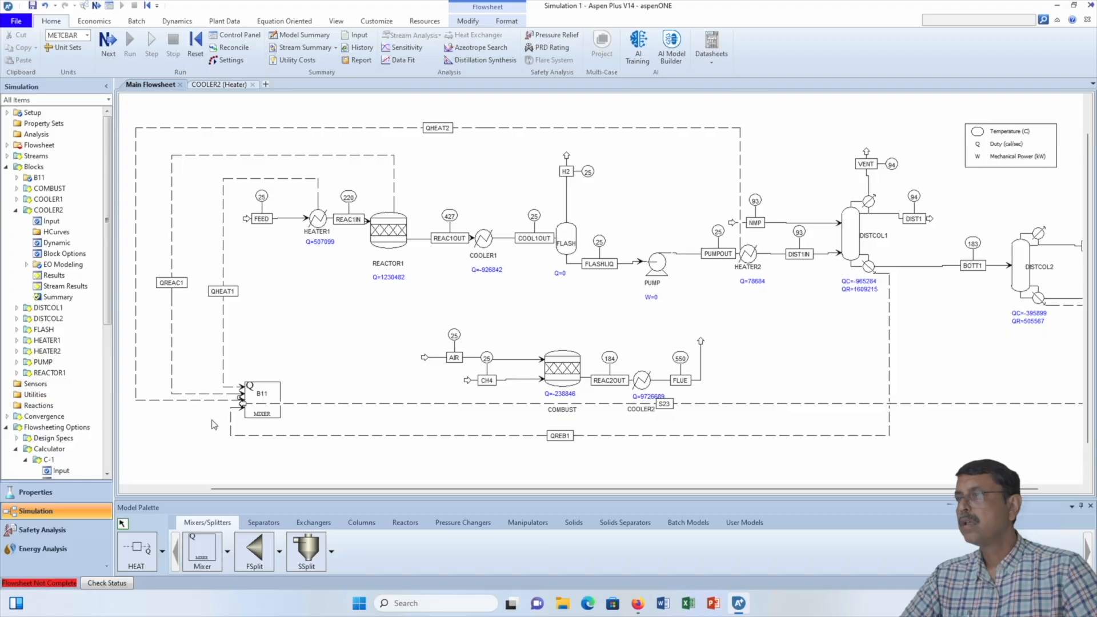
# Delete the new heat stream running from DISTCOL2's reboiler to the heat mixer
pyautogui.click(242, 400)
pyautogui.click(241, 400)
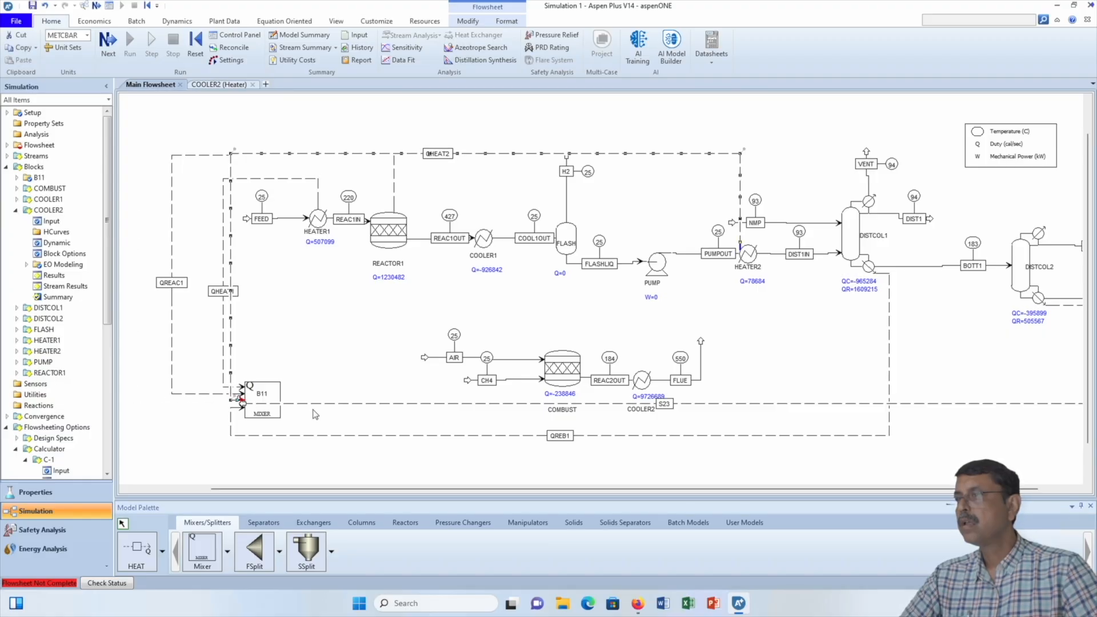
pyautogui.click(317, 406)
pyautogui.press('Delete')
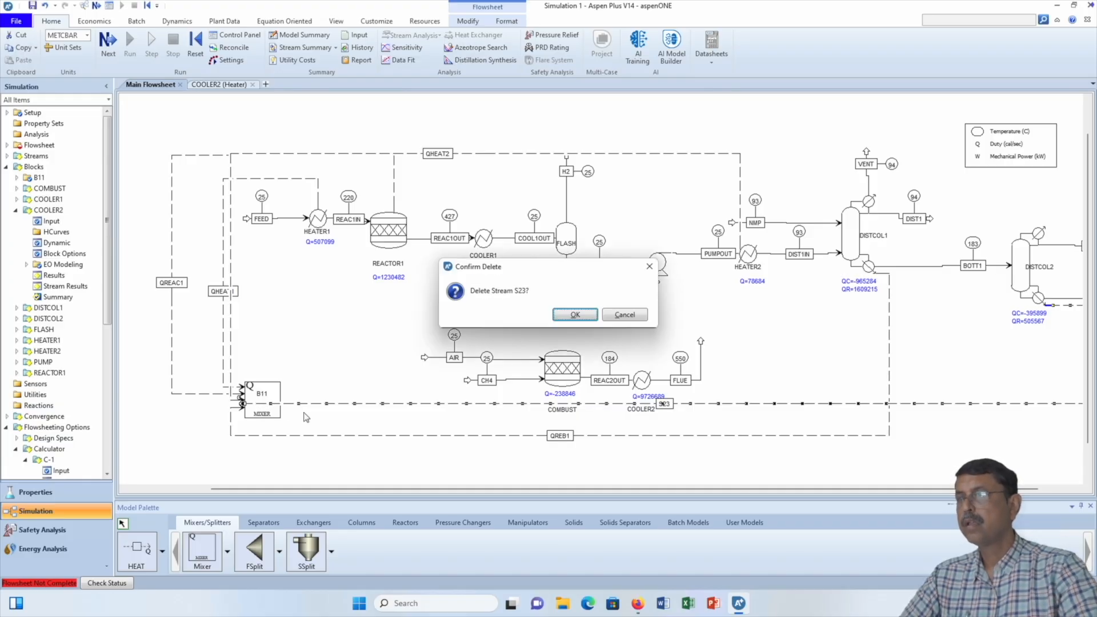
pyautogui.press('Return')
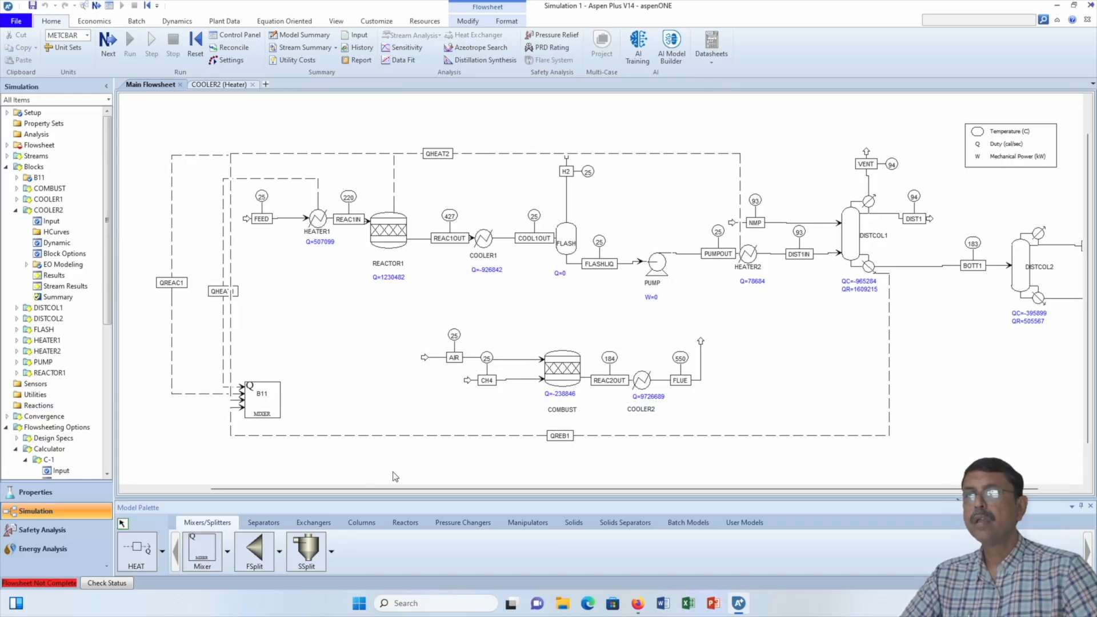
# Connect a heat stream from DISTCOL2's reboiler to the underside of the heat mixer
pyautogui.click(136, 550)
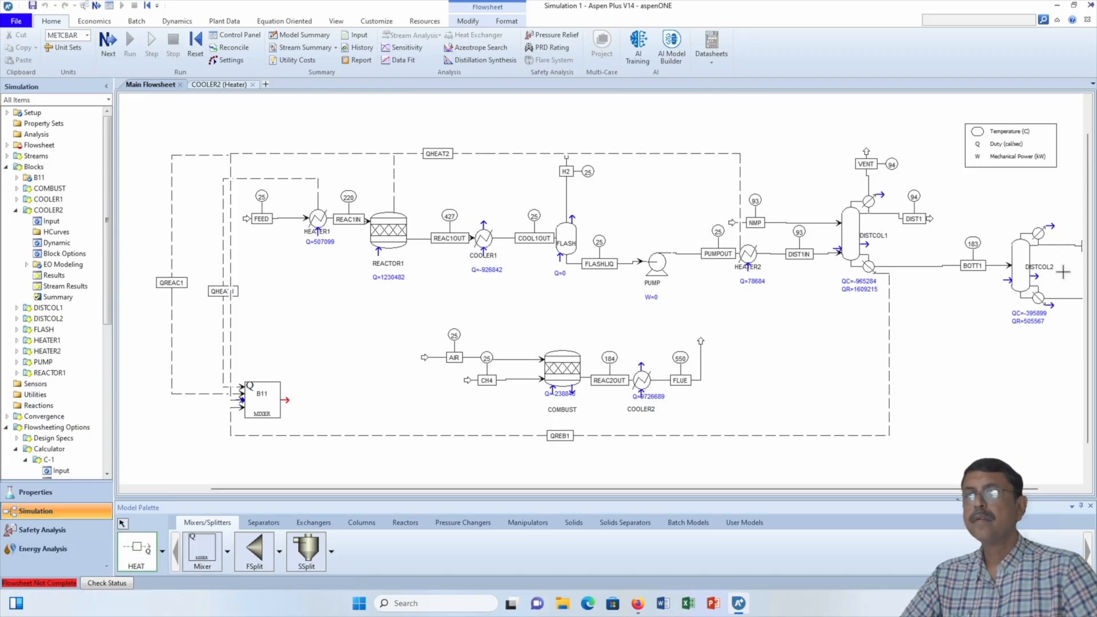
pyautogui.click(1052, 307)
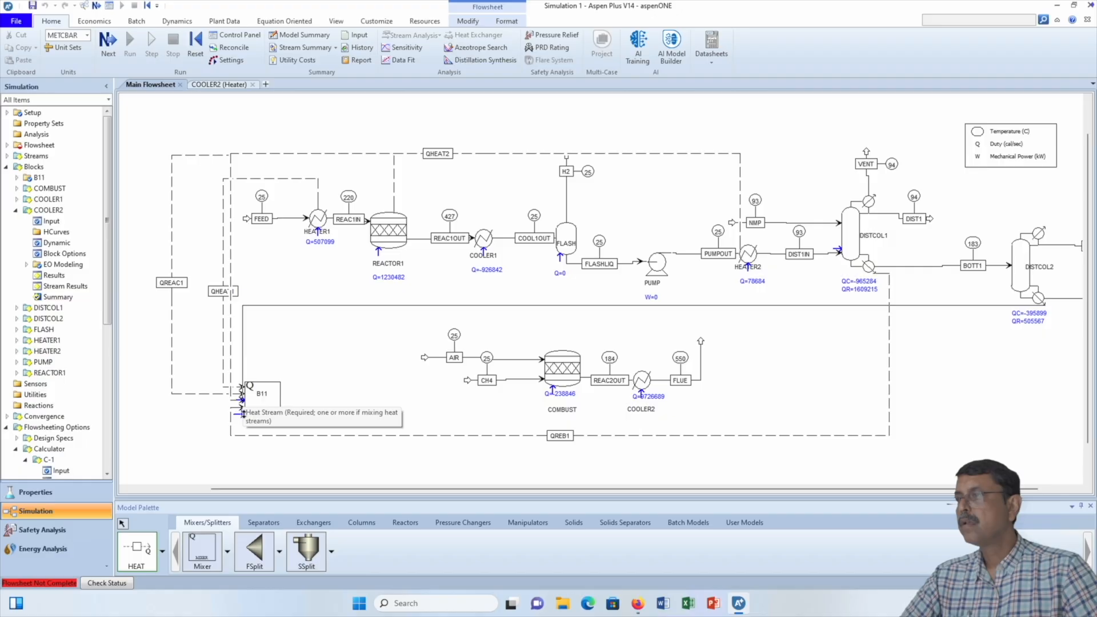
pyautogui.click(258, 418)
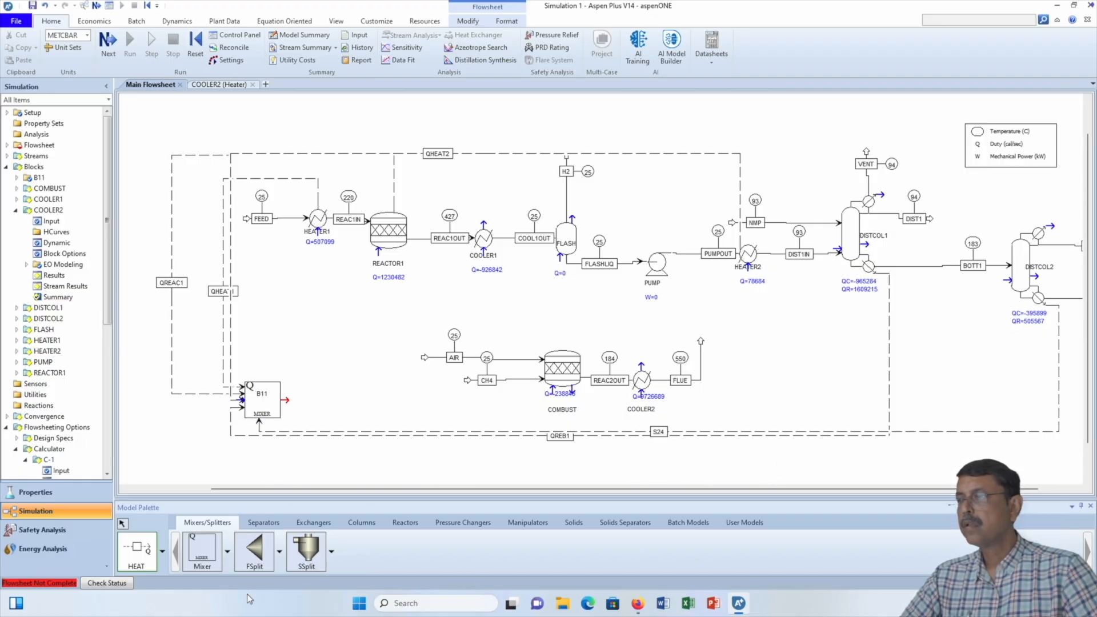
pyautogui.click(122, 523)
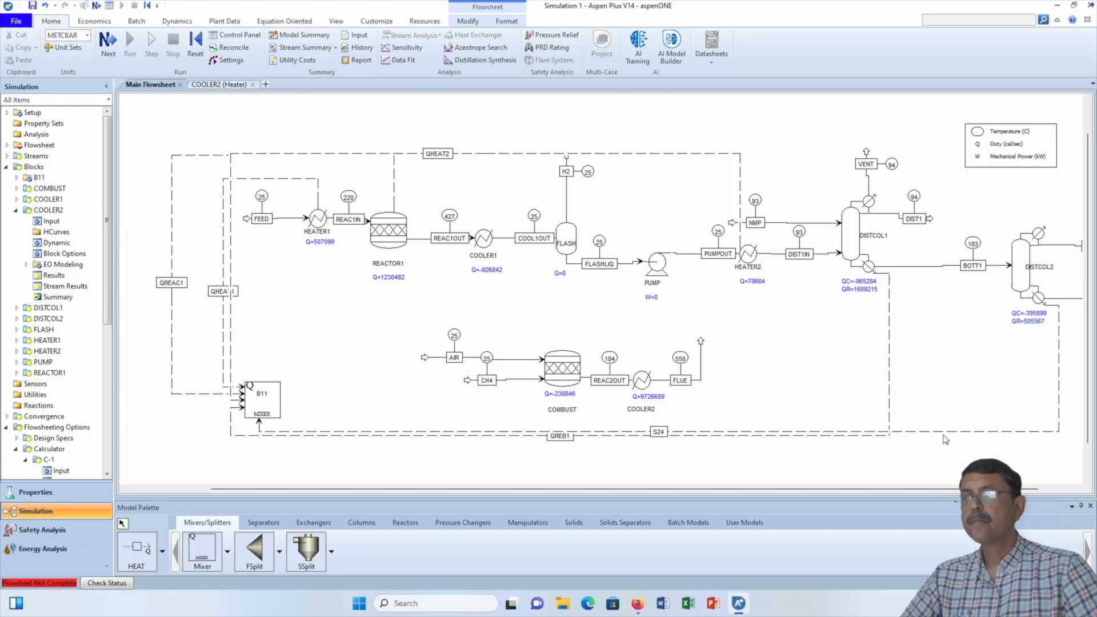
# Move DISTCOL2's reboiler heat line below the QREB1 line and rename the stream QREB2
pyautogui.moveTo(943, 433); pyautogui.dragTo(944, 449)
pyautogui.doubleClick(663, 448)
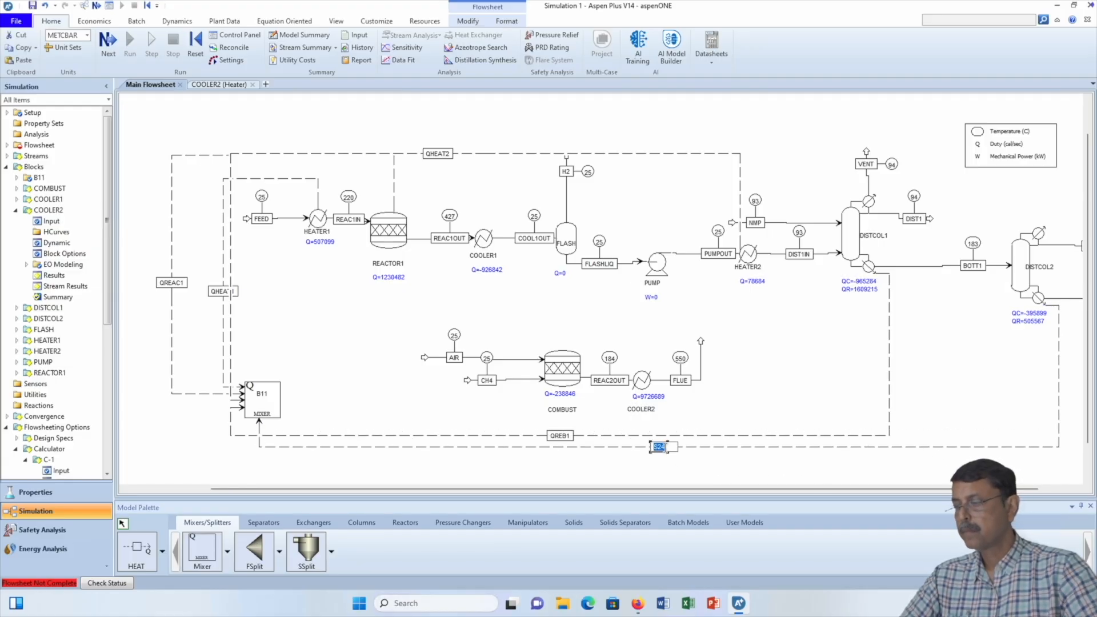
pyautogui.write('QREB2')
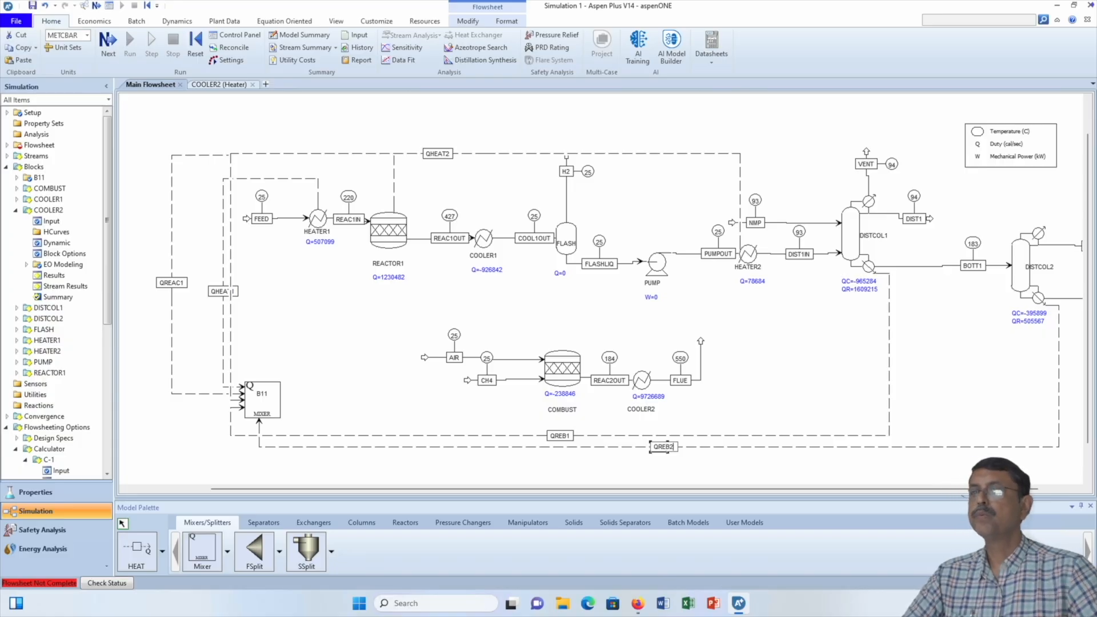
pyautogui.click(868, 392)
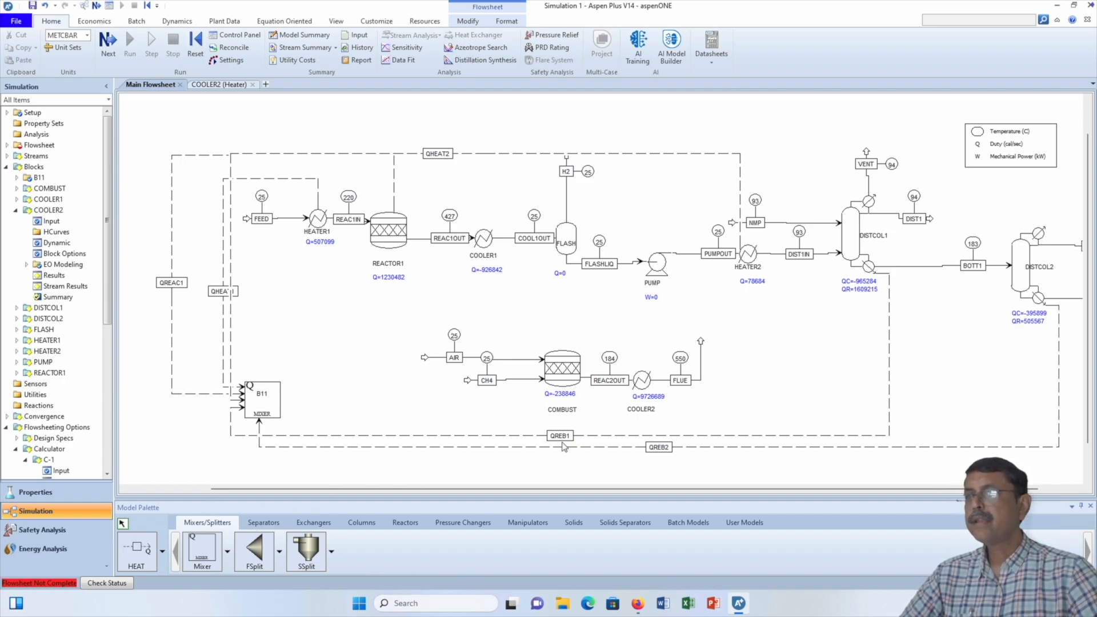
# Connect a heat stream from the heat mixer's outlet to COOLER2's heat inlet and move COOLER2's duty label clear of the line
pyautogui.click(139, 550)
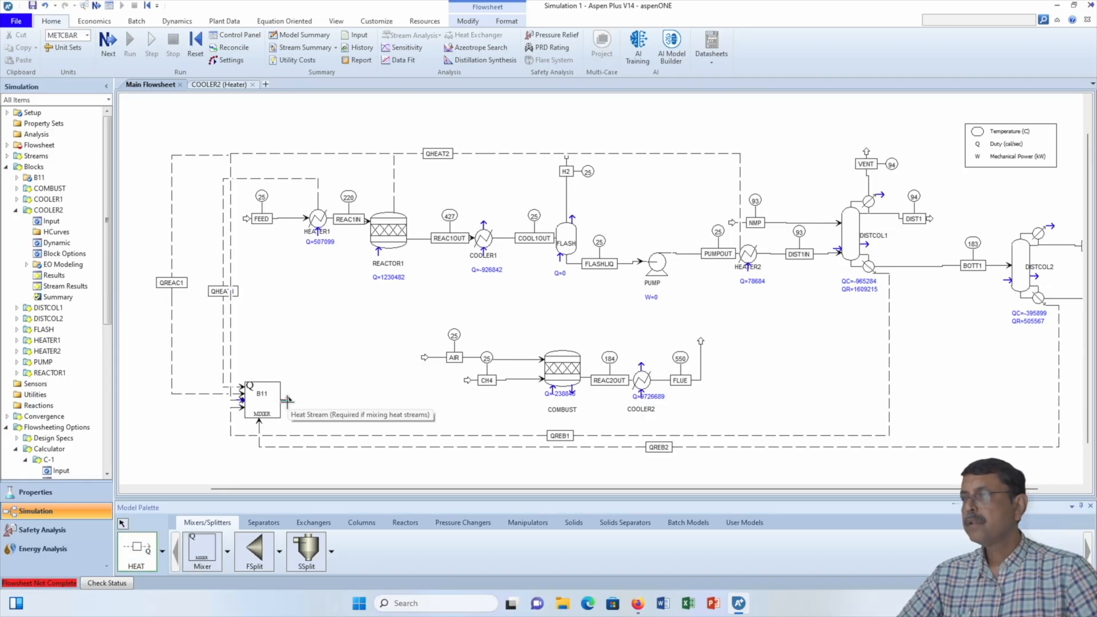
pyautogui.click(287, 400)
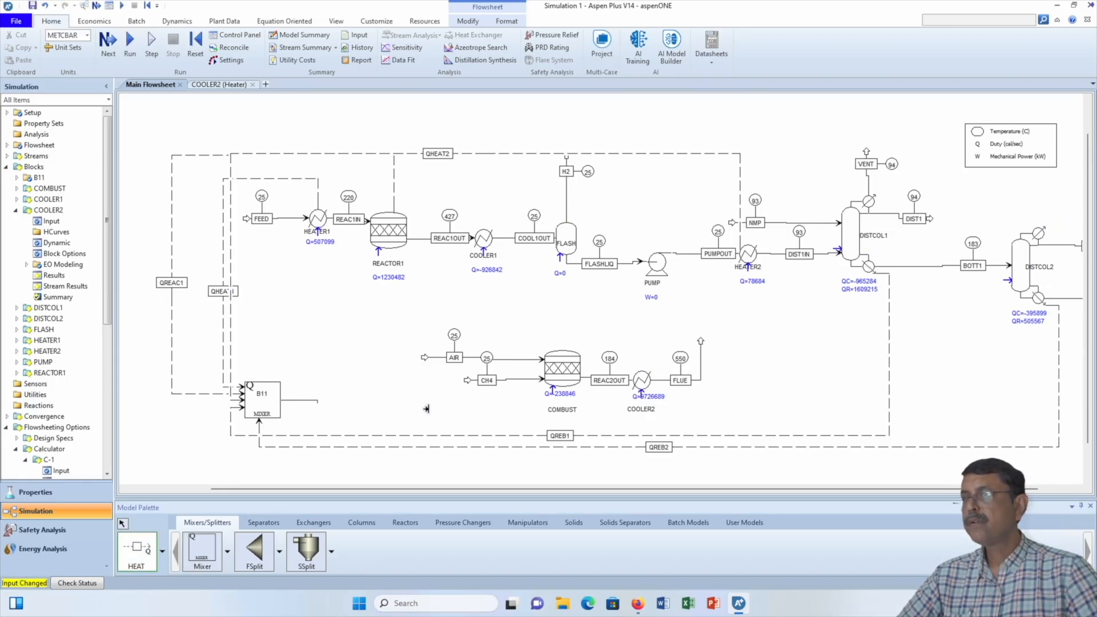
pyautogui.click(638, 400)
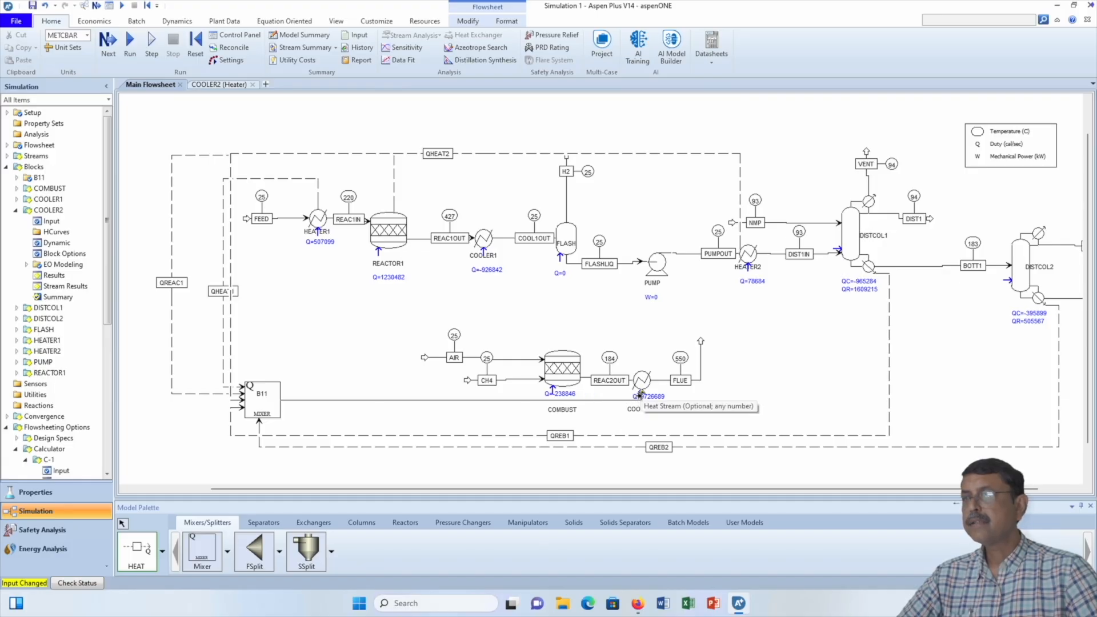
pyautogui.click(639, 395)
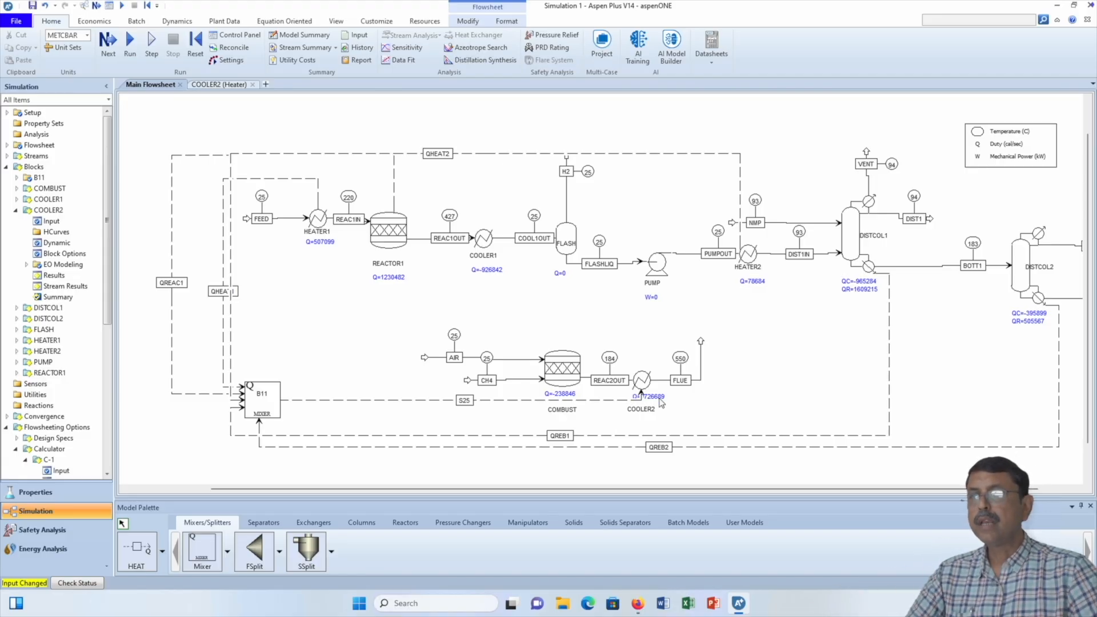
pyautogui.moveTo(652, 398); pyautogui.dragTo(677, 399)
# Try to switch the flowsheet's unit set to SI
pyautogui.click(87, 36)
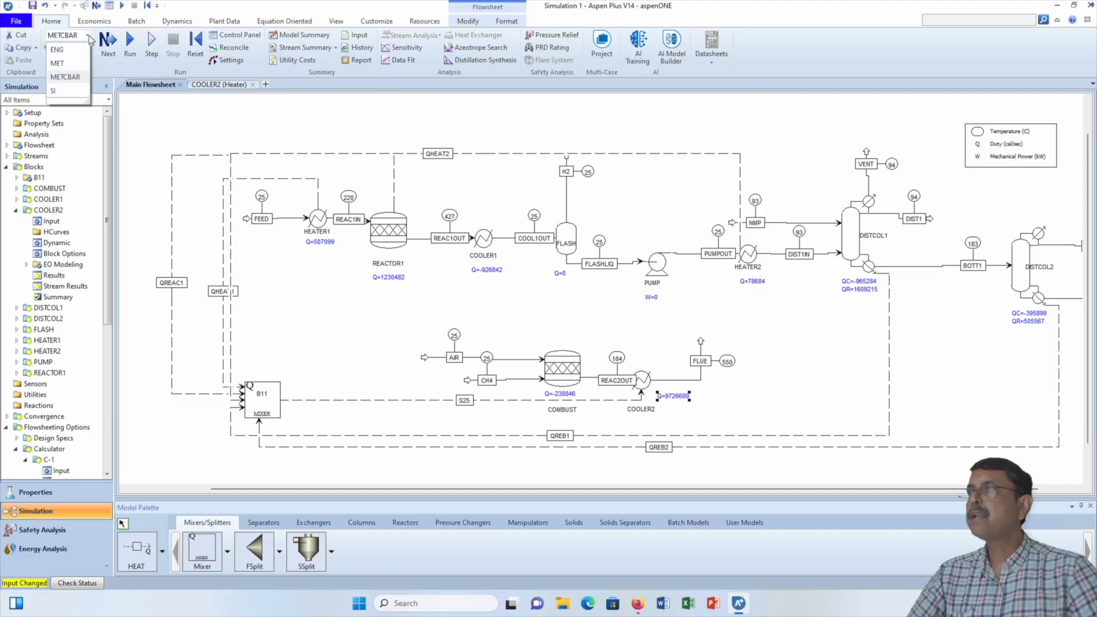
pyautogui.click(60, 91)
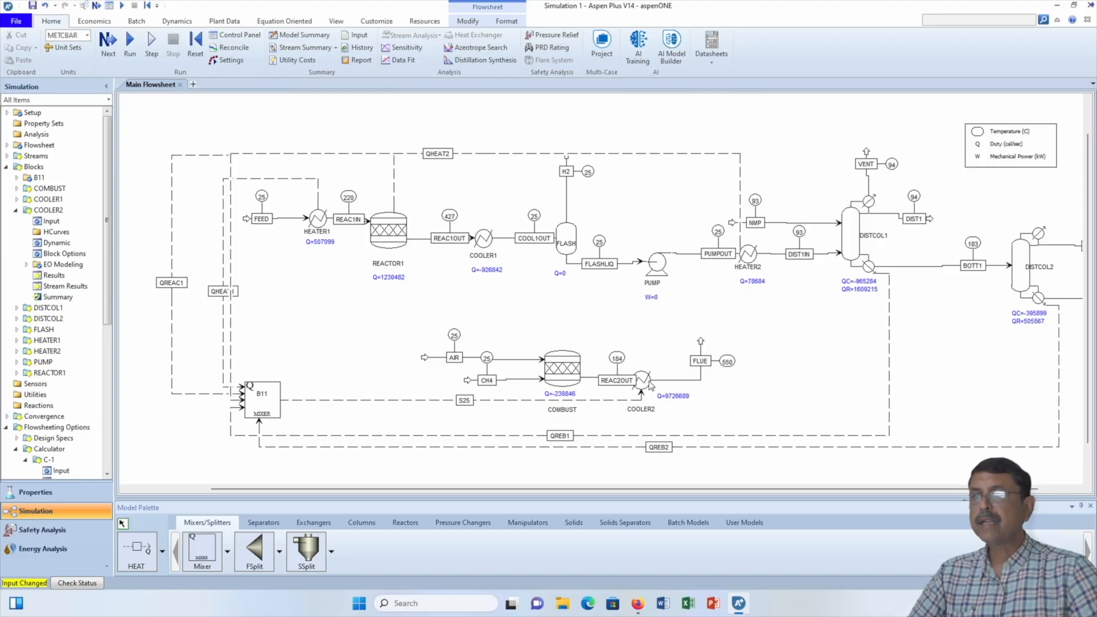
# Review COOLER2's flash specifications and return to the flowsheet
pyautogui.click(647, 384)
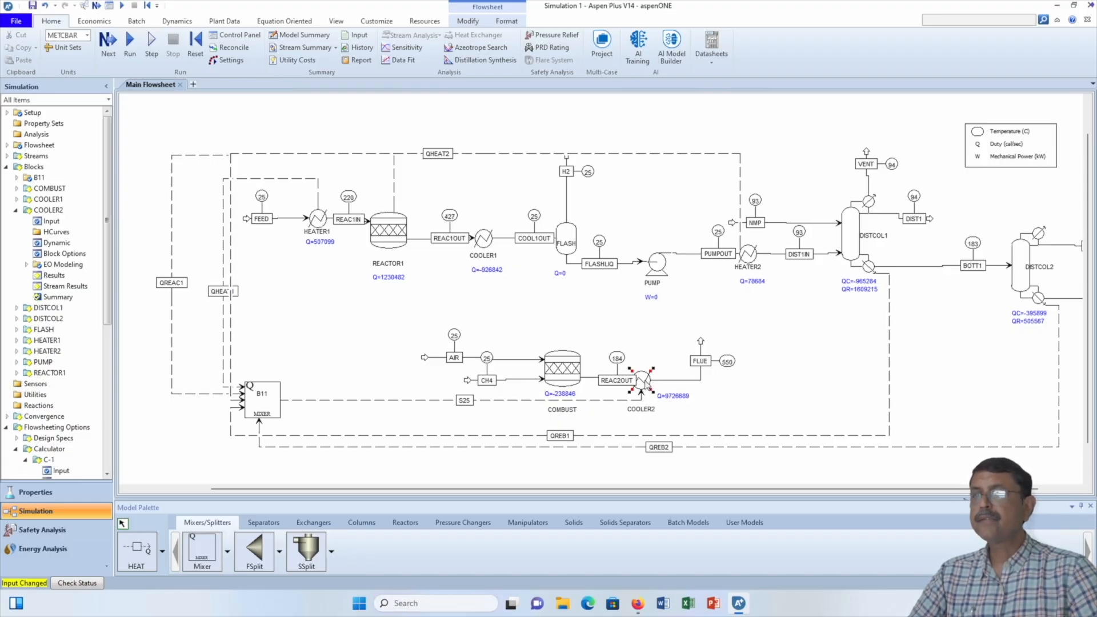
pyautogui.doubleClick(642, 383)
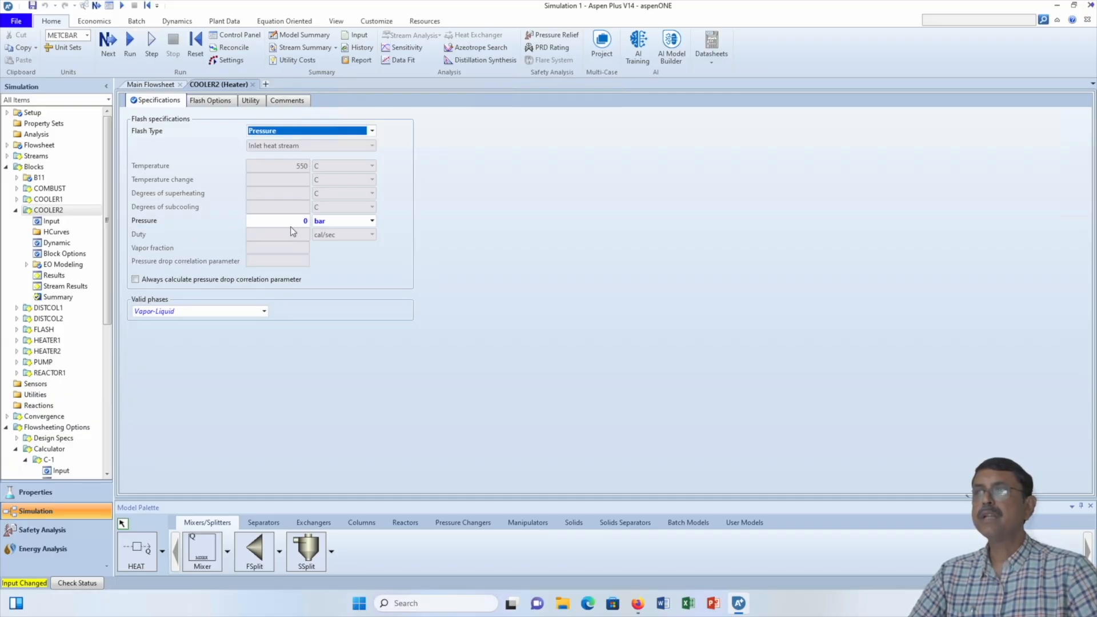
pyautogui.click(253, 84)
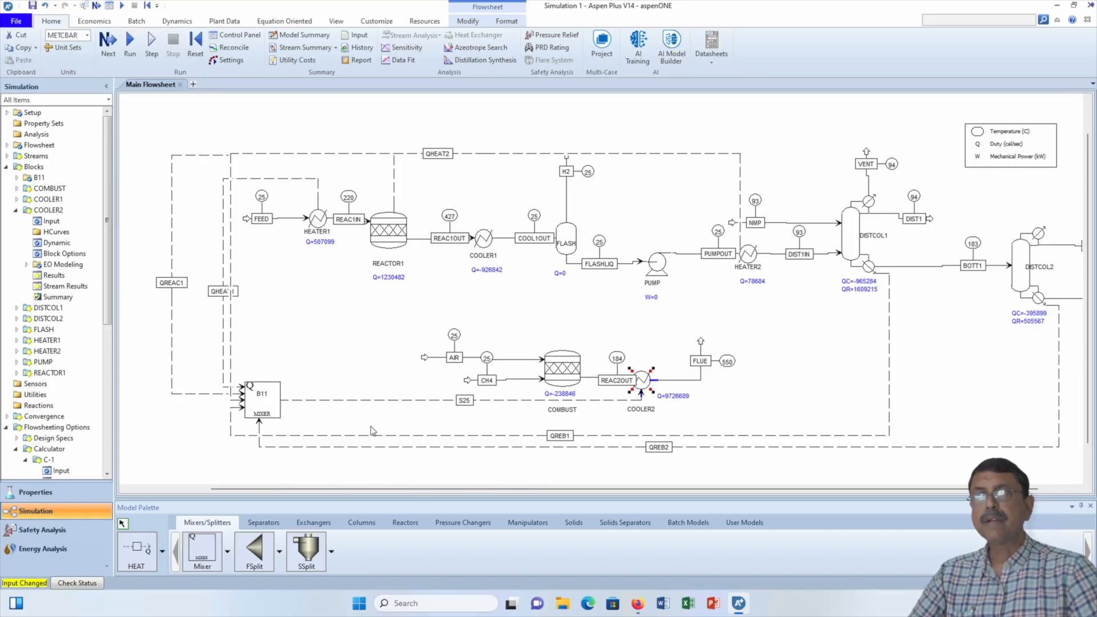
# Deselect COOLER2 and run the simulation with the combined heat stream connected
pyautogui.moveTo(643, 380)
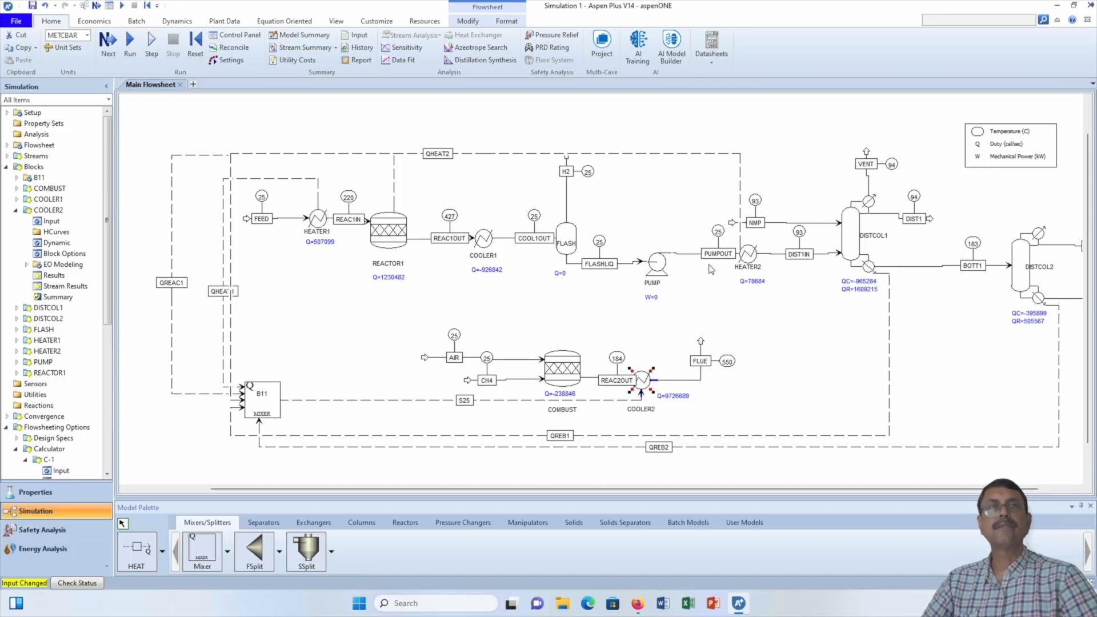
pyautogui.click(455, 119)
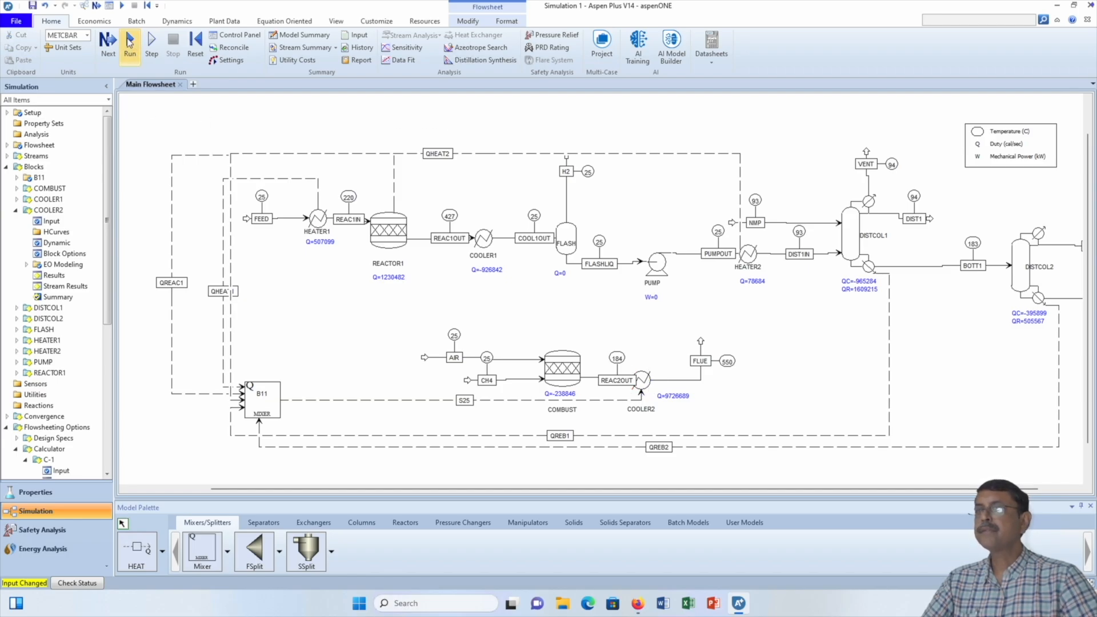
pyautogui.click(130, 43)
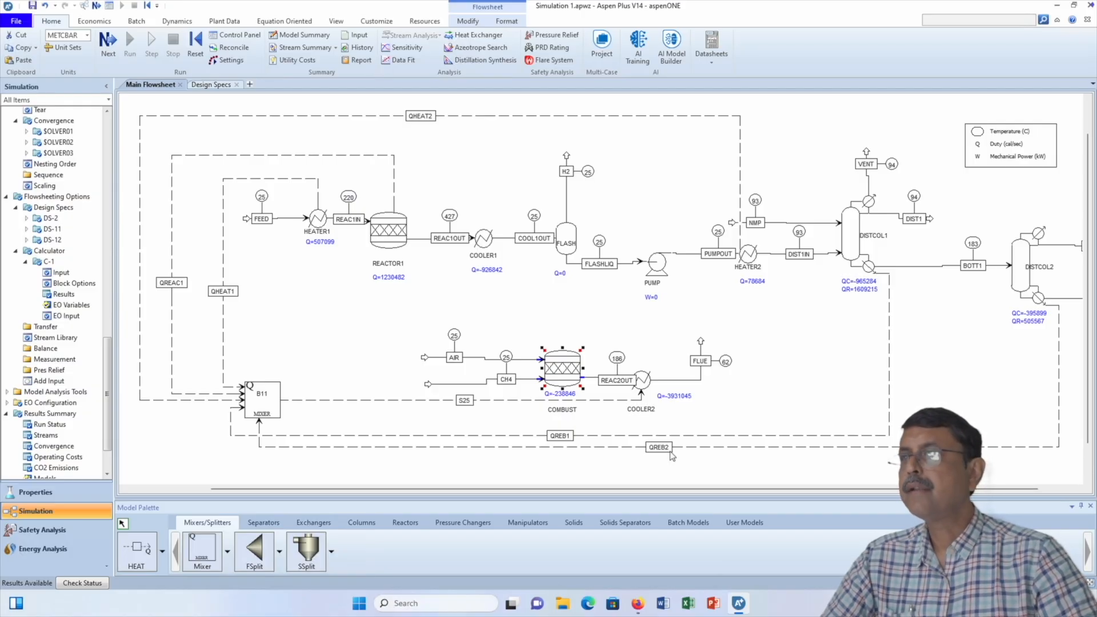
# Shift the REAC2OUT stream label slightly closer to the COMBUST reactor
pyautogui.moveTo(616, 383); pyautogui.dragTo(606, 383)
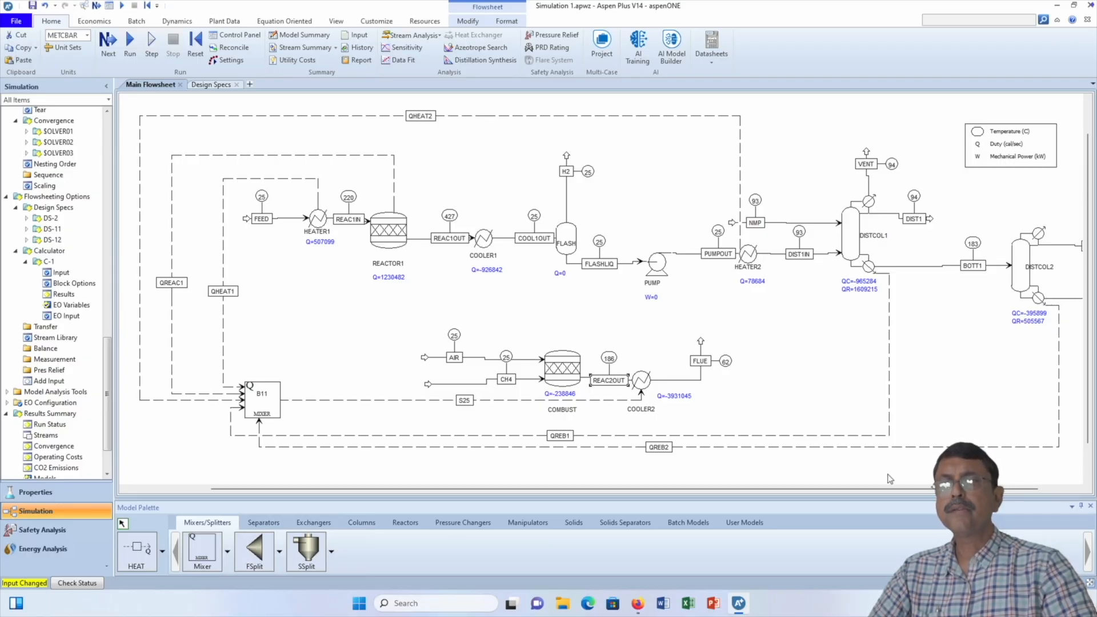
pyautogui.moveTo(889, 490); pyautogui.dragTo(937, 489)
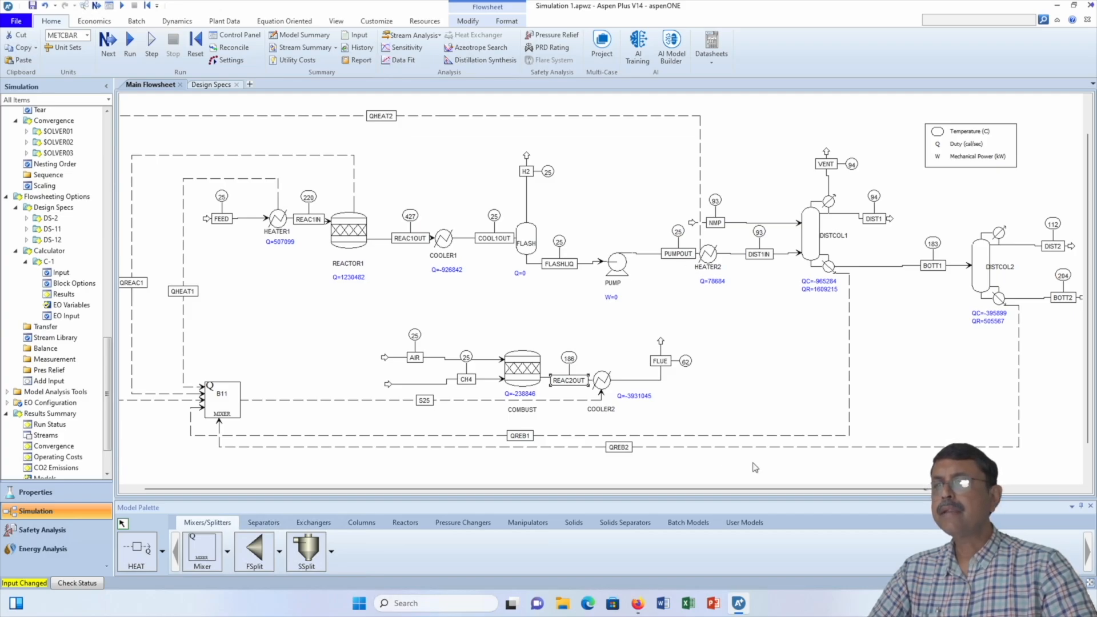
pyautogui.moveTo(625, 489); pyautogui.dragTo(560, 488)
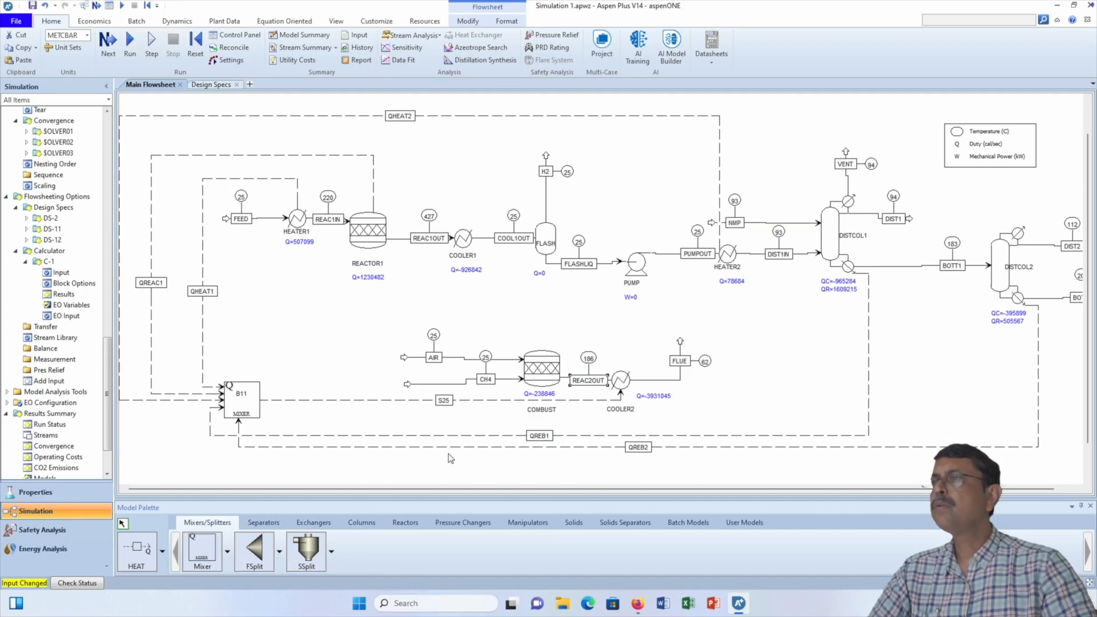
# Delete the HEATER1 and HEATER2 blocks from the flowsheet
pyautogui.click(298, 223)
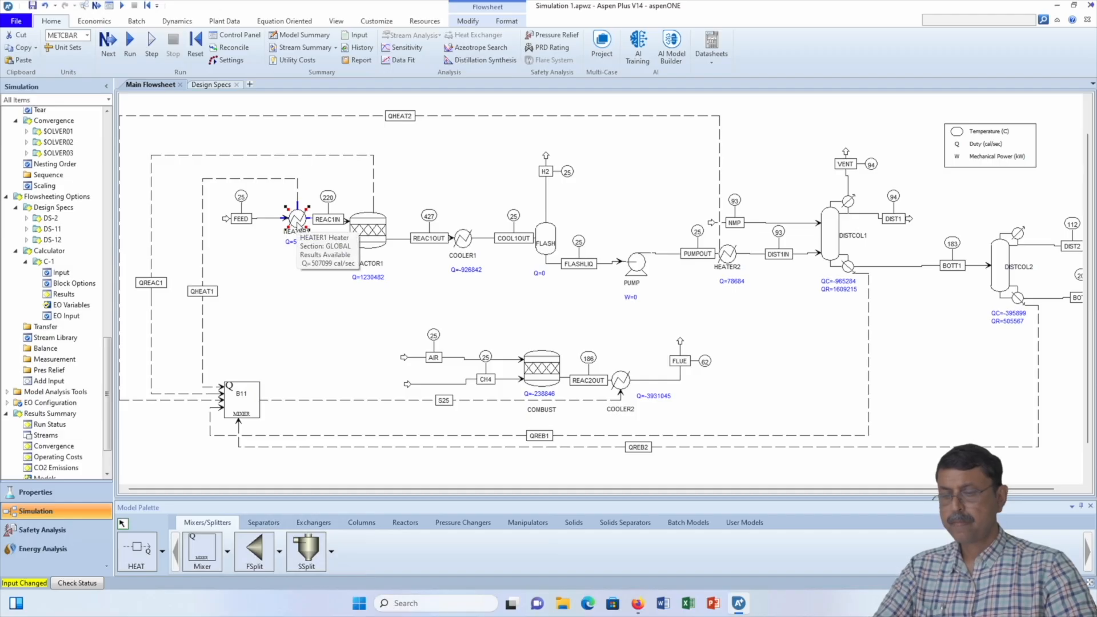
pyautogui.press('Delete')
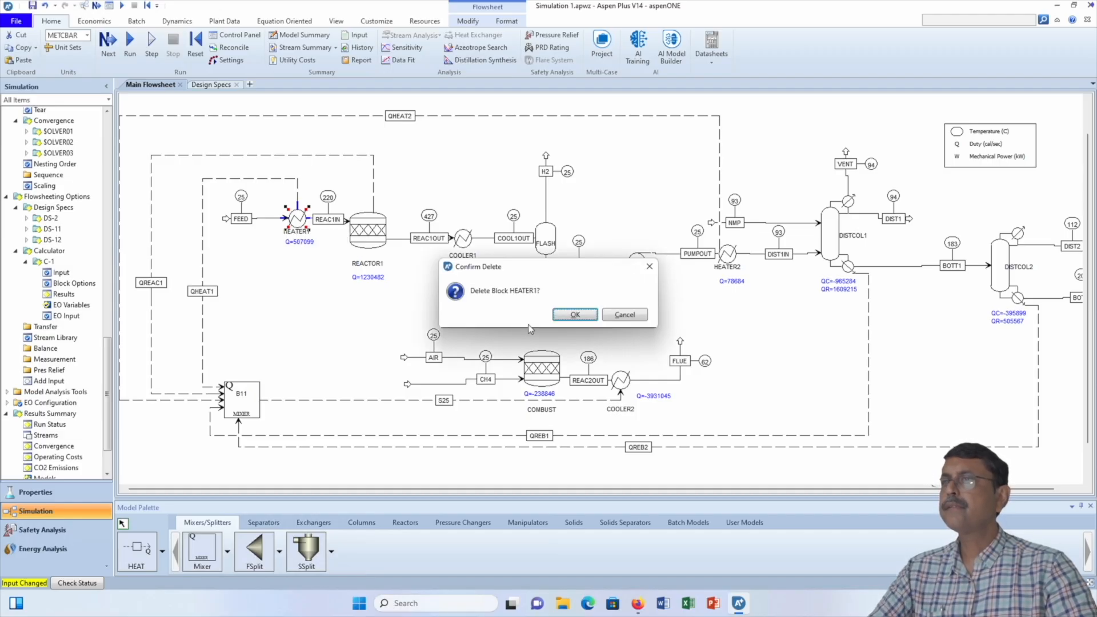
pyautogui.click(563, 314)
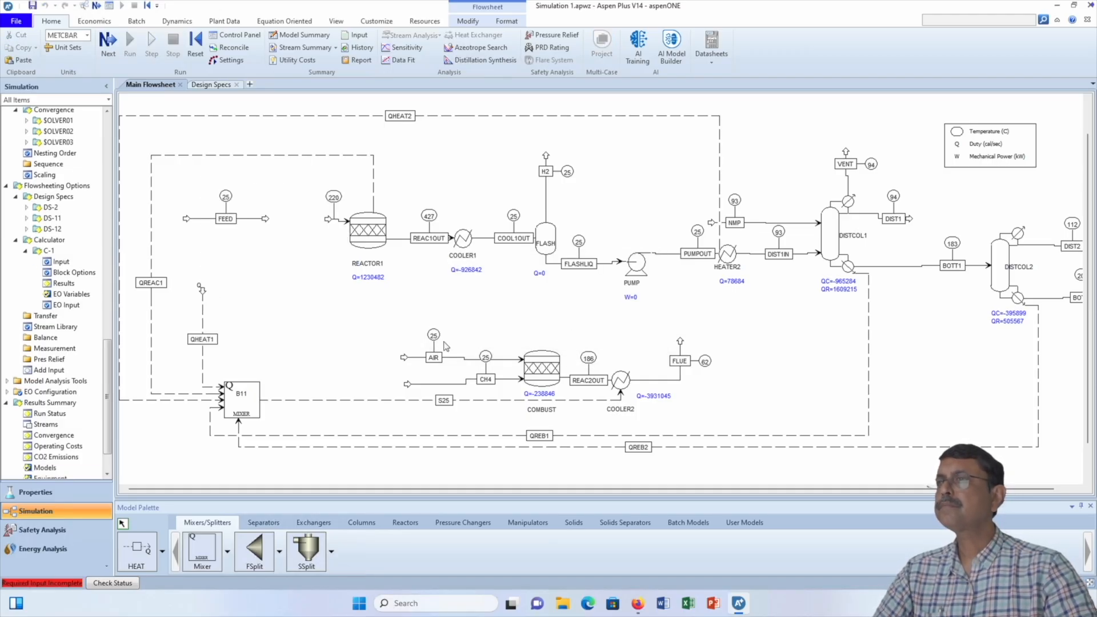
pyautogui.click(727, 255)
pyautogui.press('Delete')
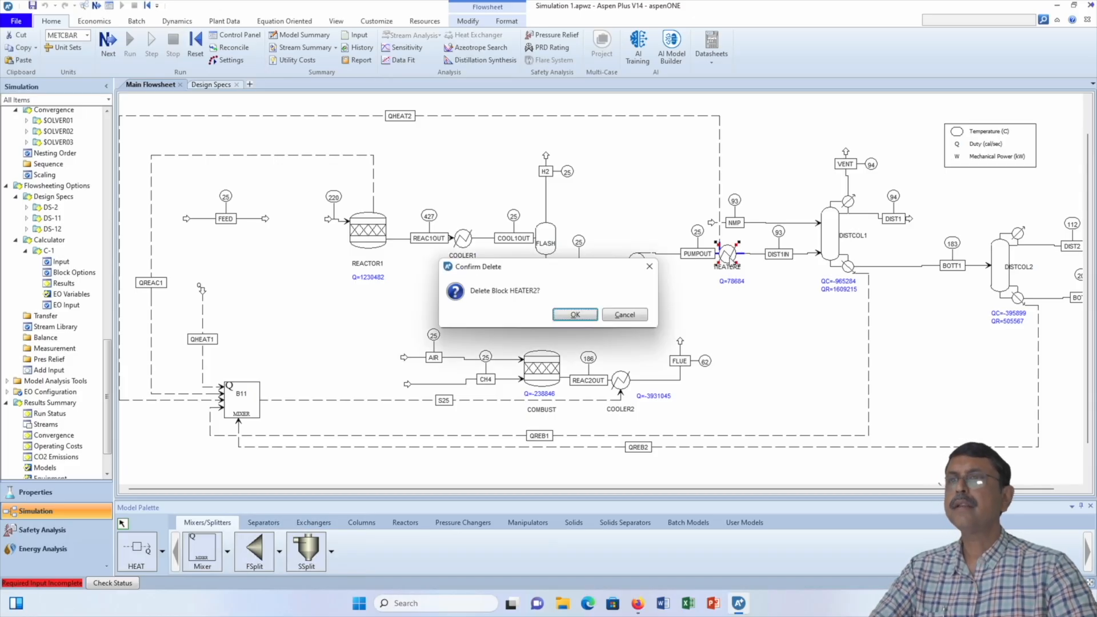
pyautogui.click(557, 317)
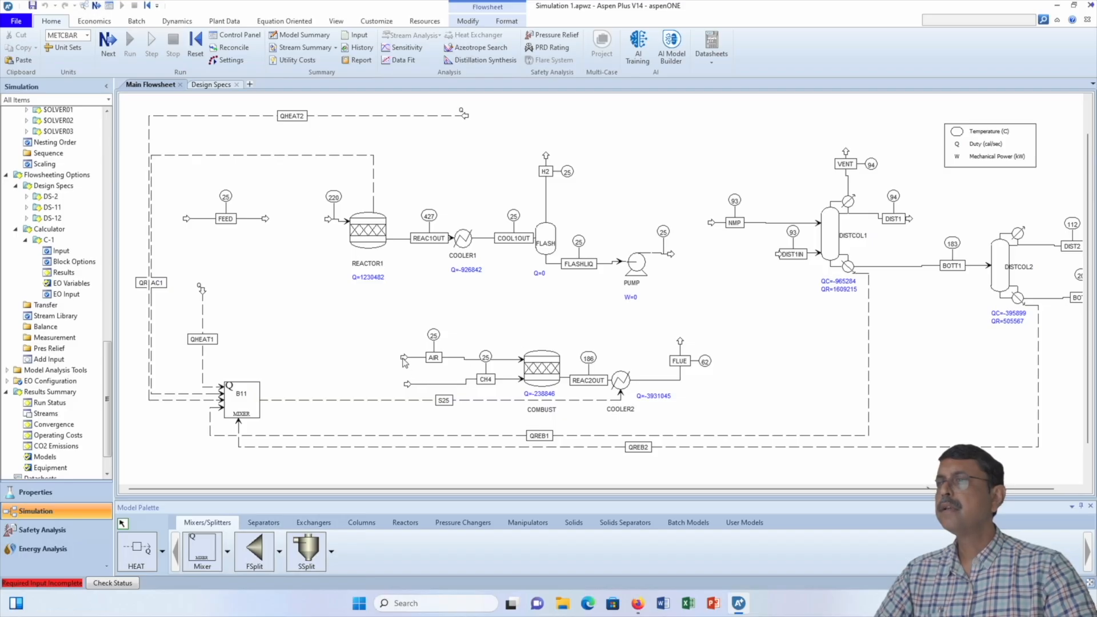
# Extend the AIR stream's source farther away from COMBUST and place a HeatX exchanger just ahead of REACTOR1
pyautogui.moveTo(404, 358); pyautogui.dragTo(306, 361)
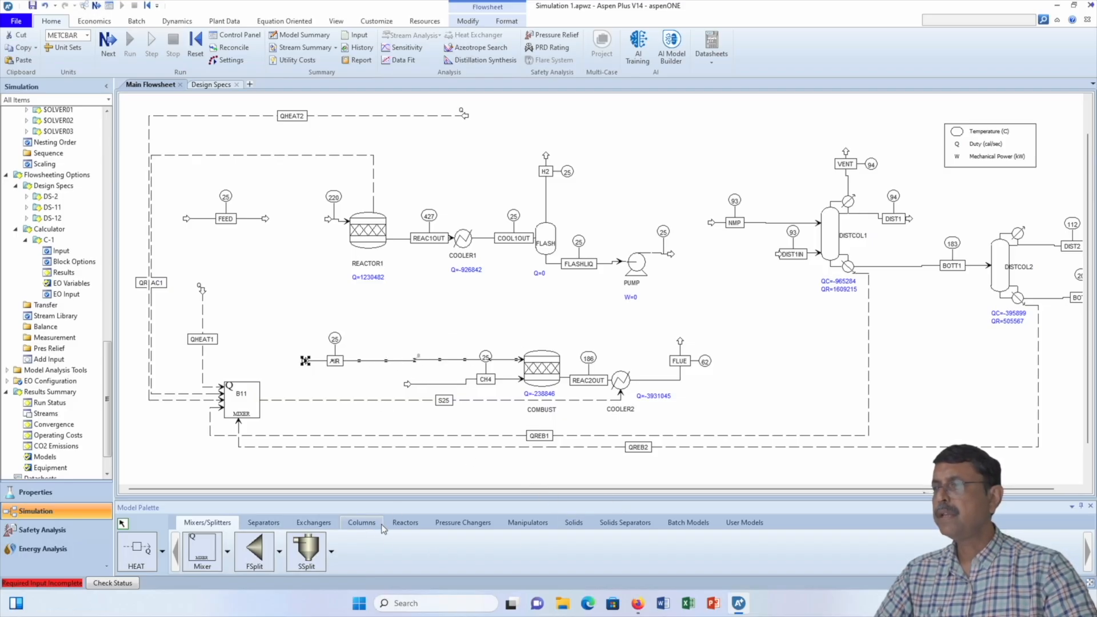
pyautogui.click(316, 523)
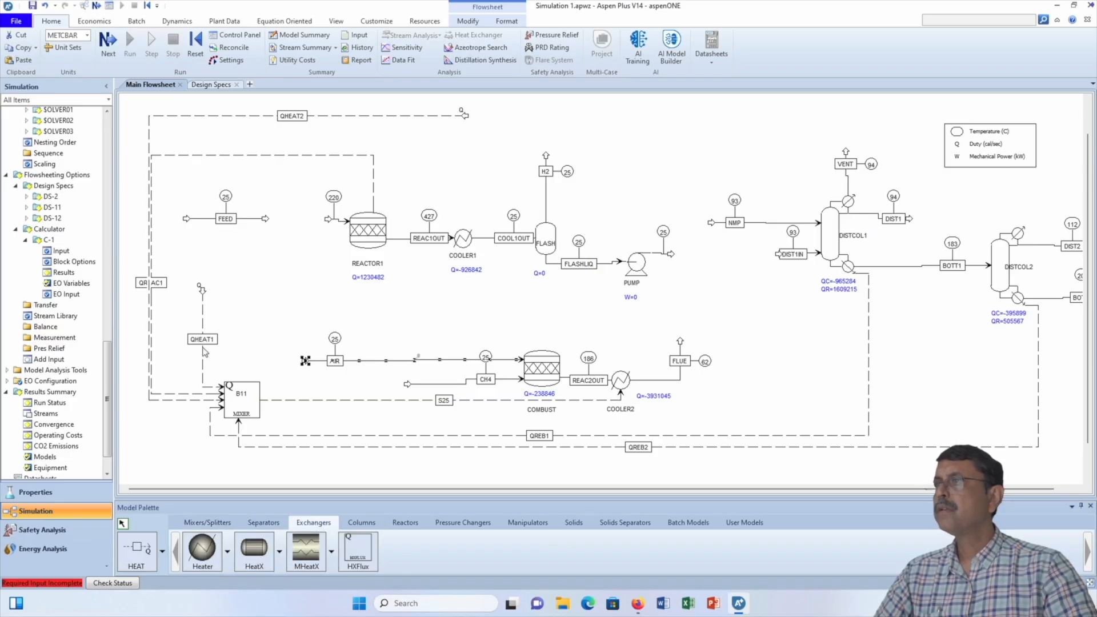
pyautogui.click(266, 544)
pyautogui.click(307, 218)
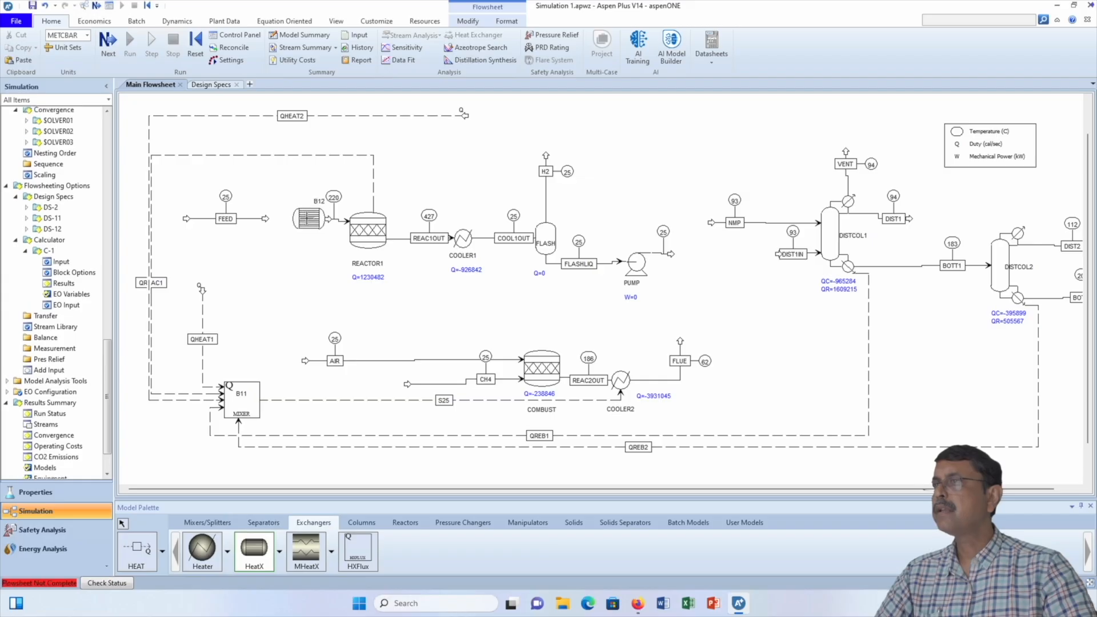
# Place three more HeatX exchangers: on the FEED line, above the AIR line, and between PUMP and DISTCOL1
pyautogui.scroll(2, 298, 297)
pyautogui.scroll(1, 300, 298)
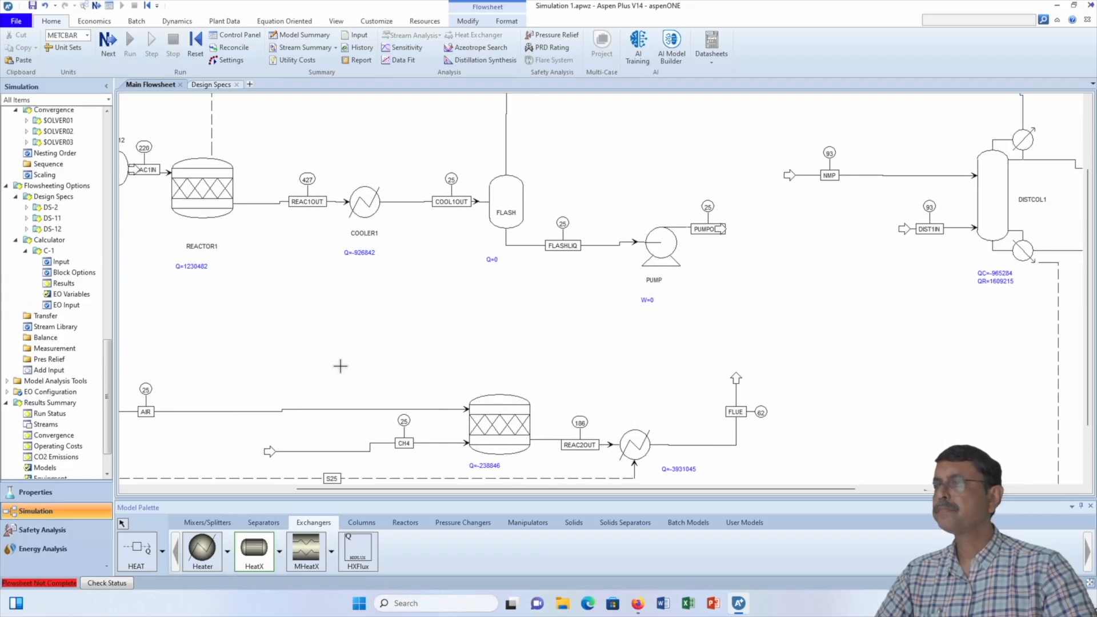
pyautogui.moveTo(425, 490); pyautogui.dragTo(257, 489)
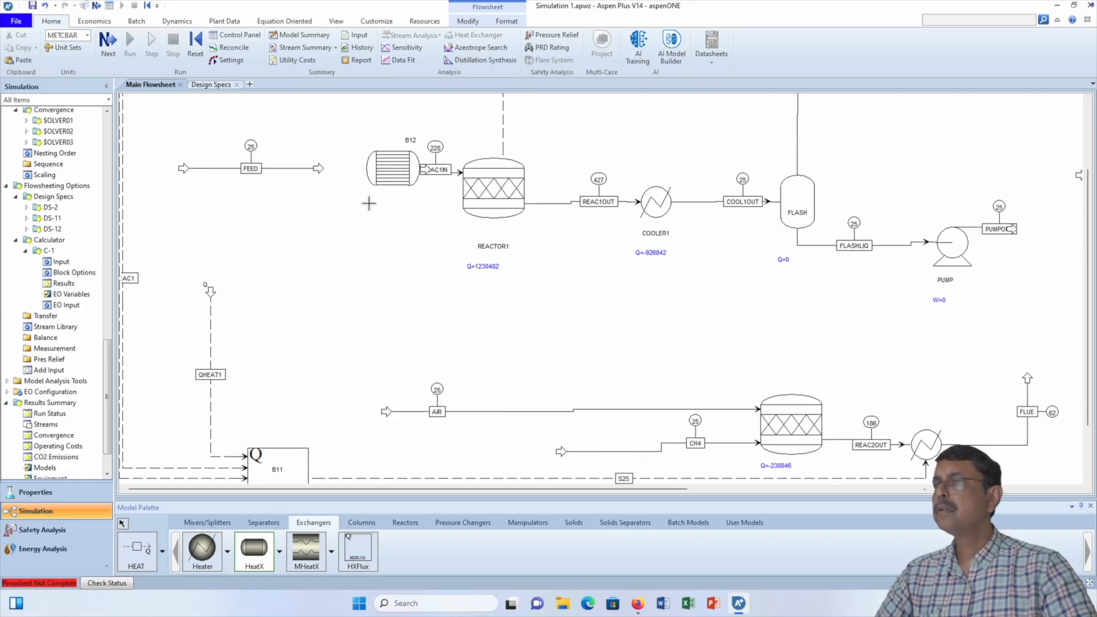
pyautogui.click(280, 162)
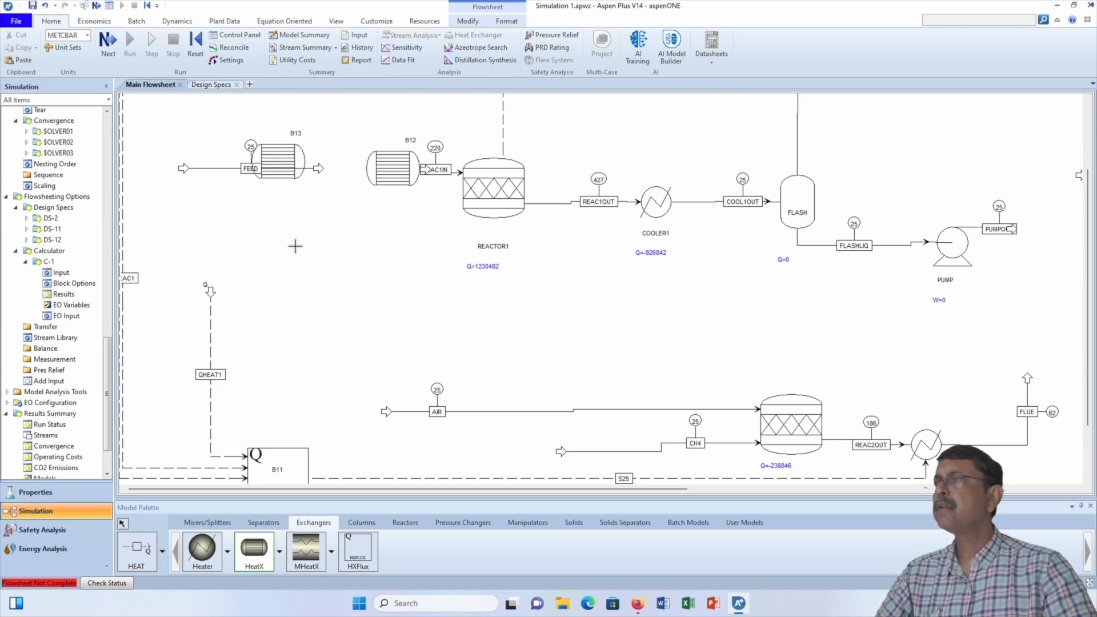
pyautogui.click(548, 380)
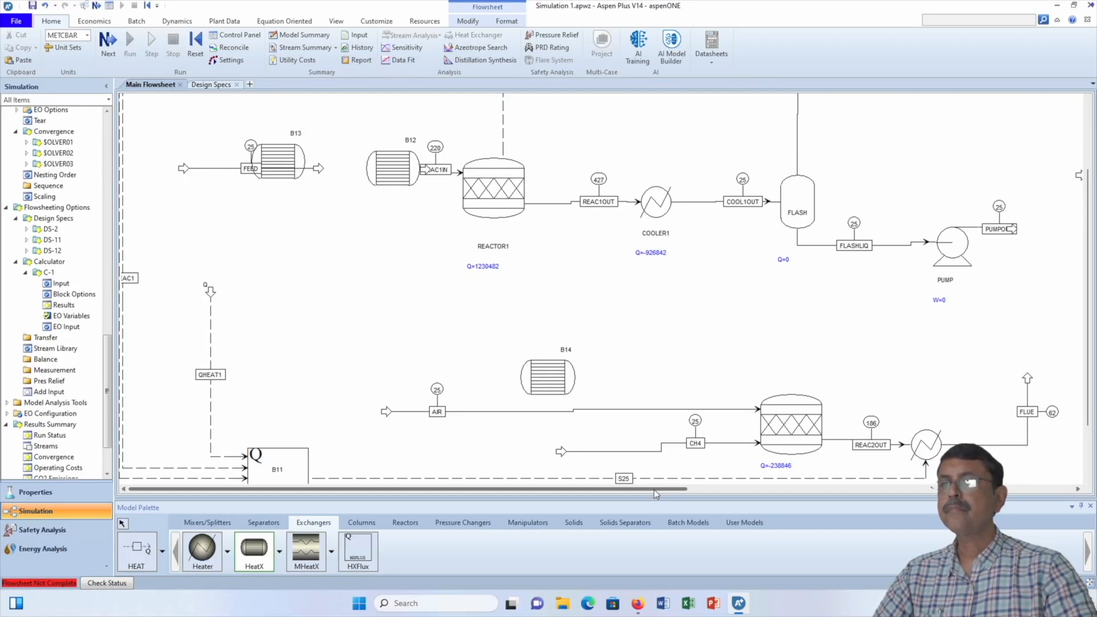
pyautogui.moveTo(656, 493); pyautogui.dragTo(794, 493)
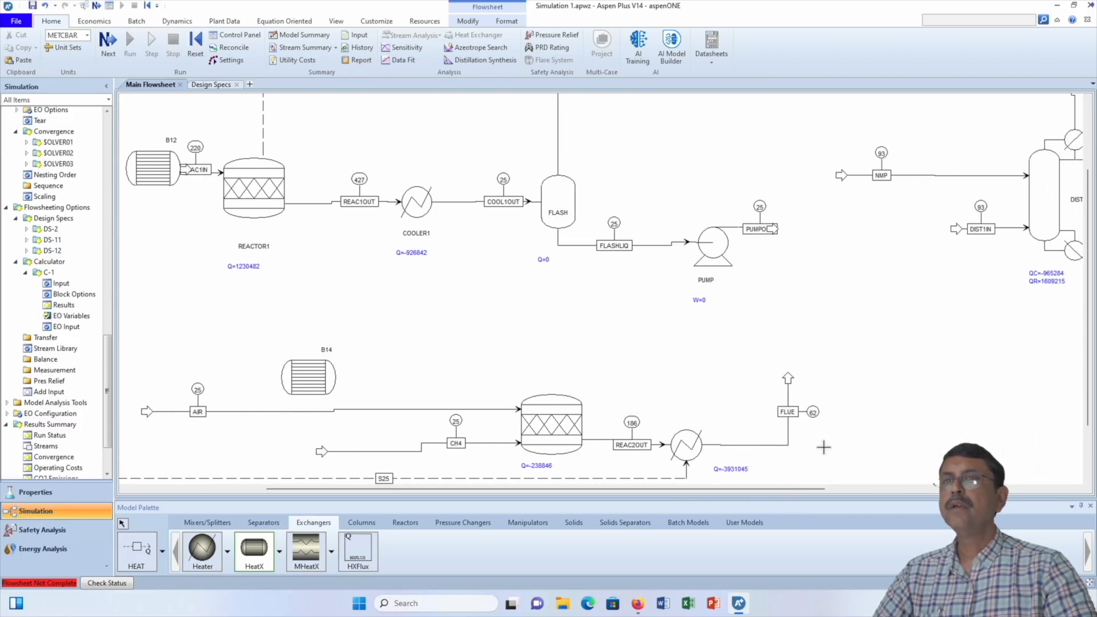
pyautogui.click(856, 230)
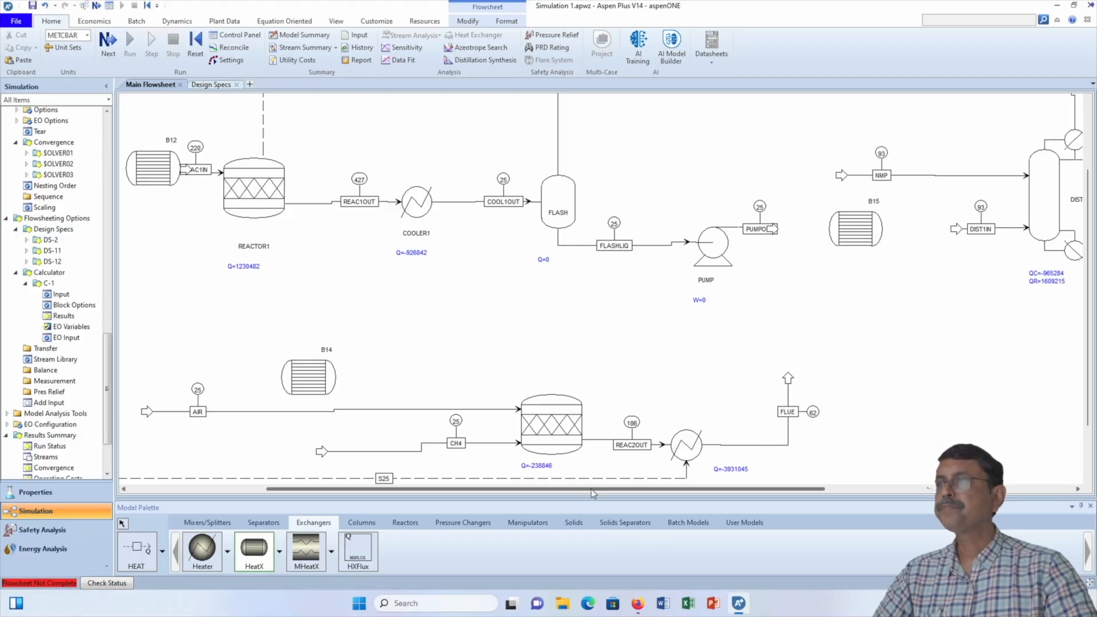
pyautogui.moveTo(592, 492); pyautogui.dragTo(366, 495)
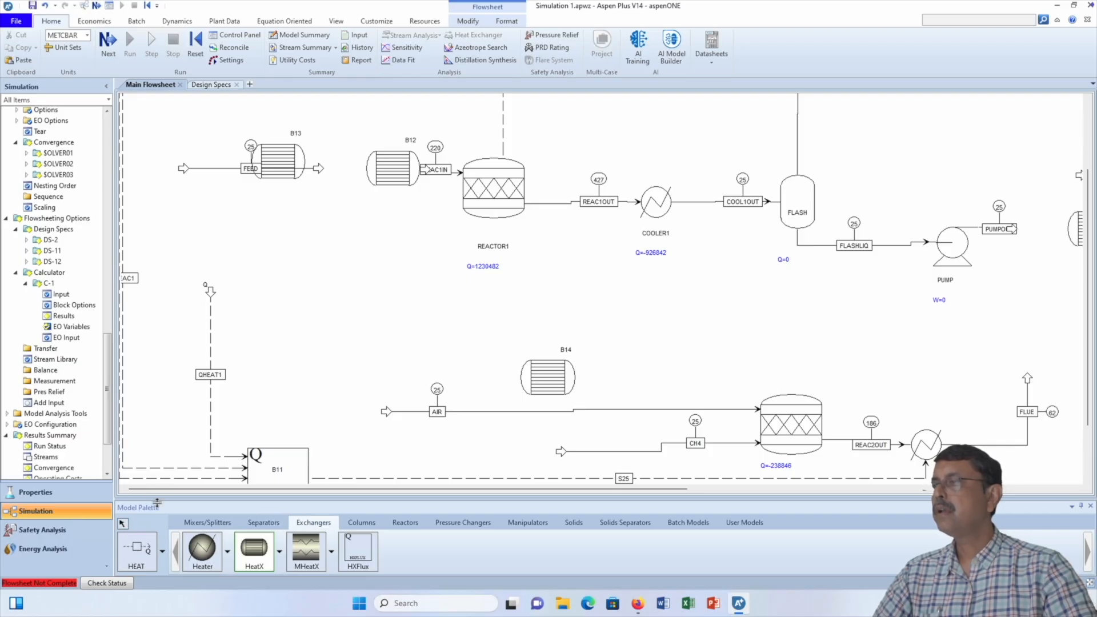
pyautogui.click(124, 526)
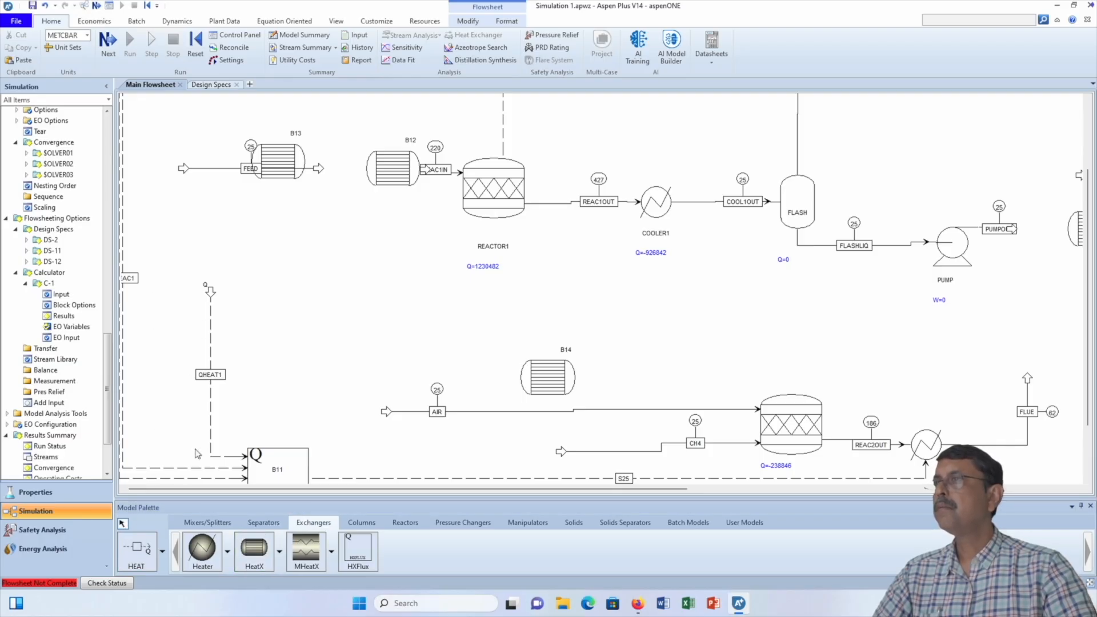
# Reconnect the FEED stream's destination to the end inlet of HeatX block B13
pyautogui.click(319, 170)
pyautogui.rightClick(319, 169)
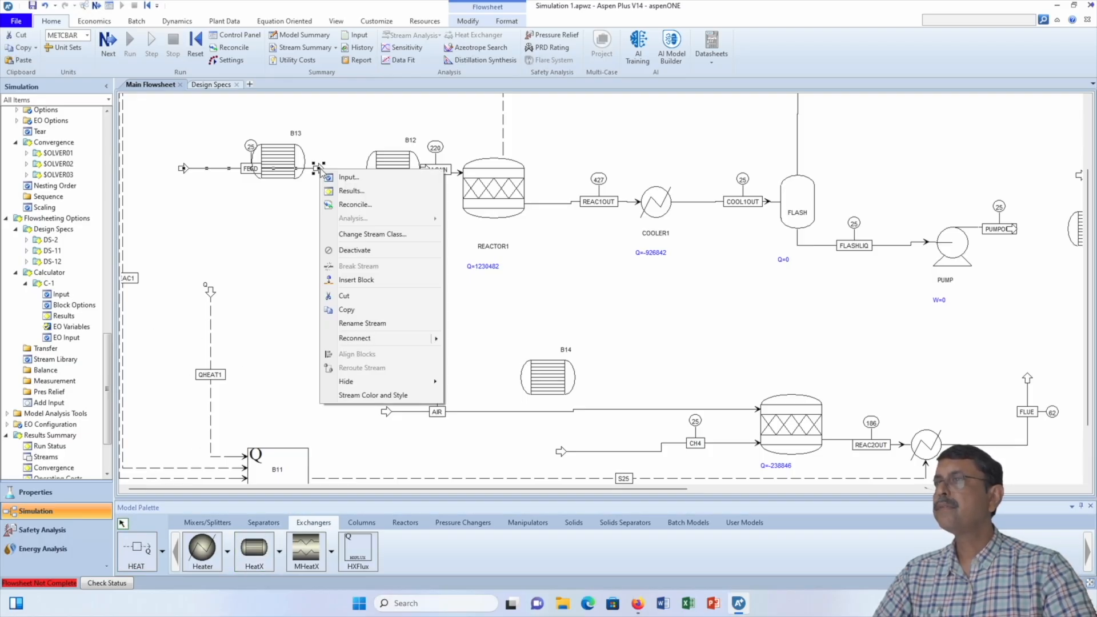
pyautogui.moveTo(400, 341)
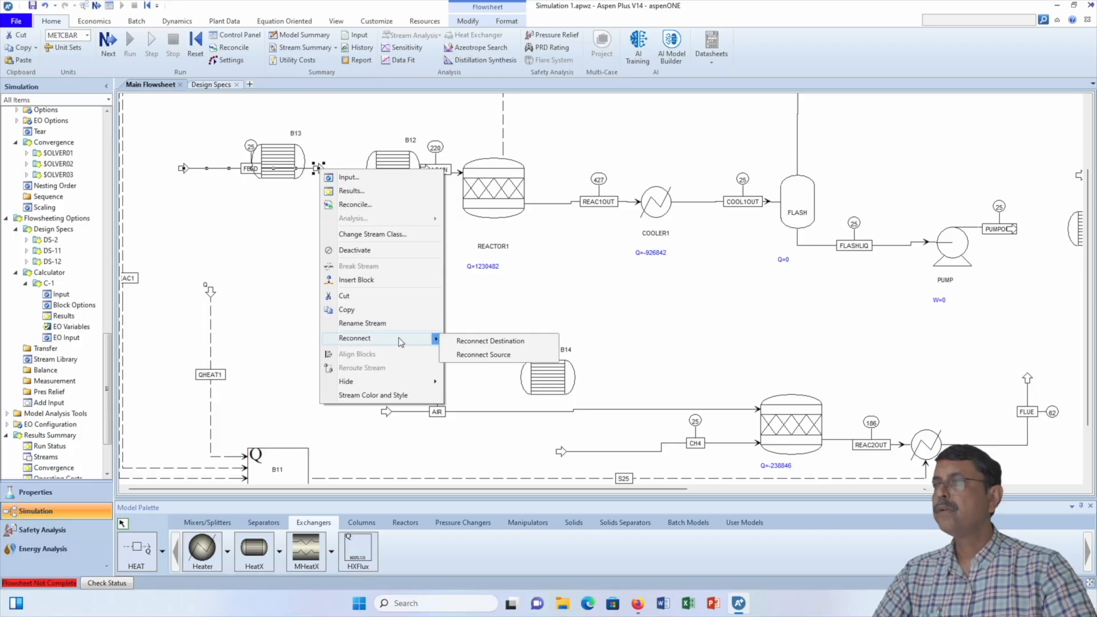
pyautogui.click(470, 343)
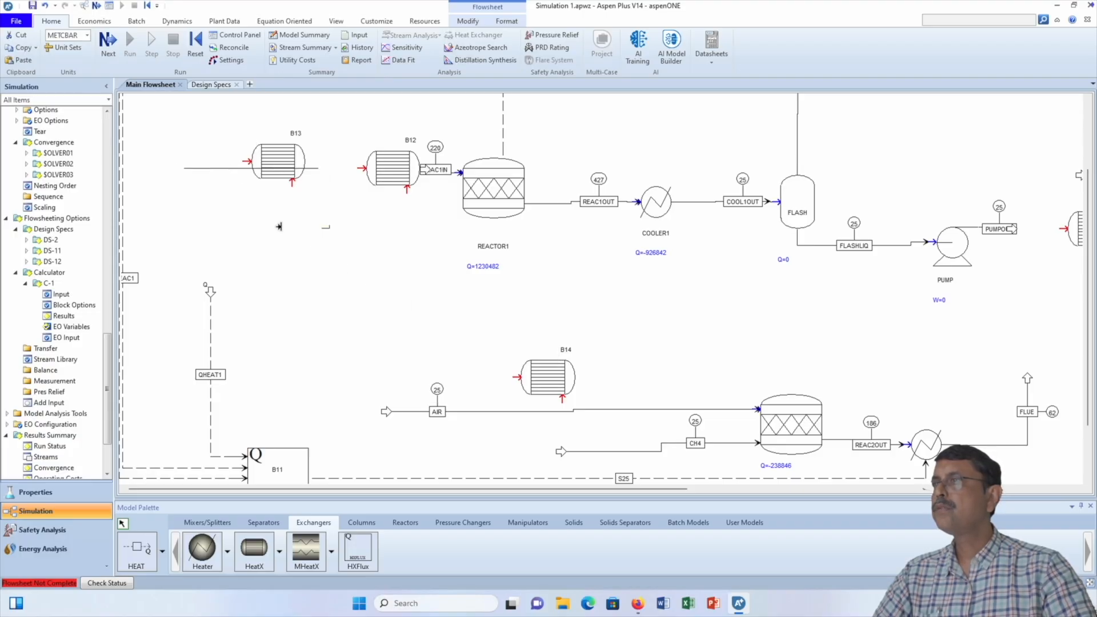
pyautogui.click(245, 161)
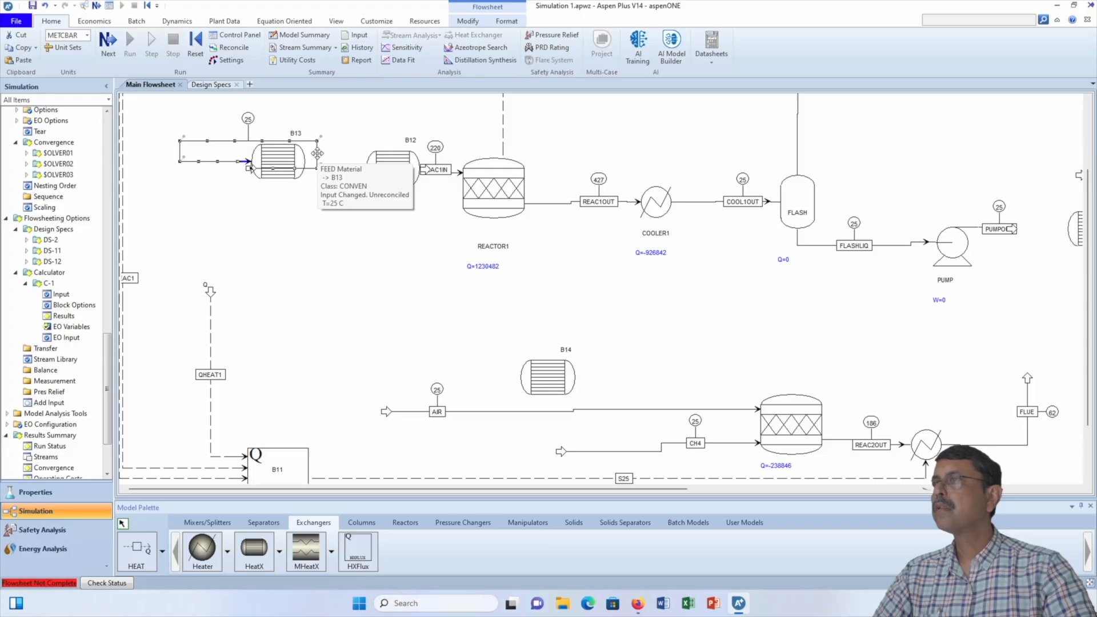
# Rearrange the FEED stream's source arrow and block B13 so the feed line enters the exchanger clearly, with space before B12
pyautogui.moveTo(319, 159); pyautogui.dragTo(172, 159)
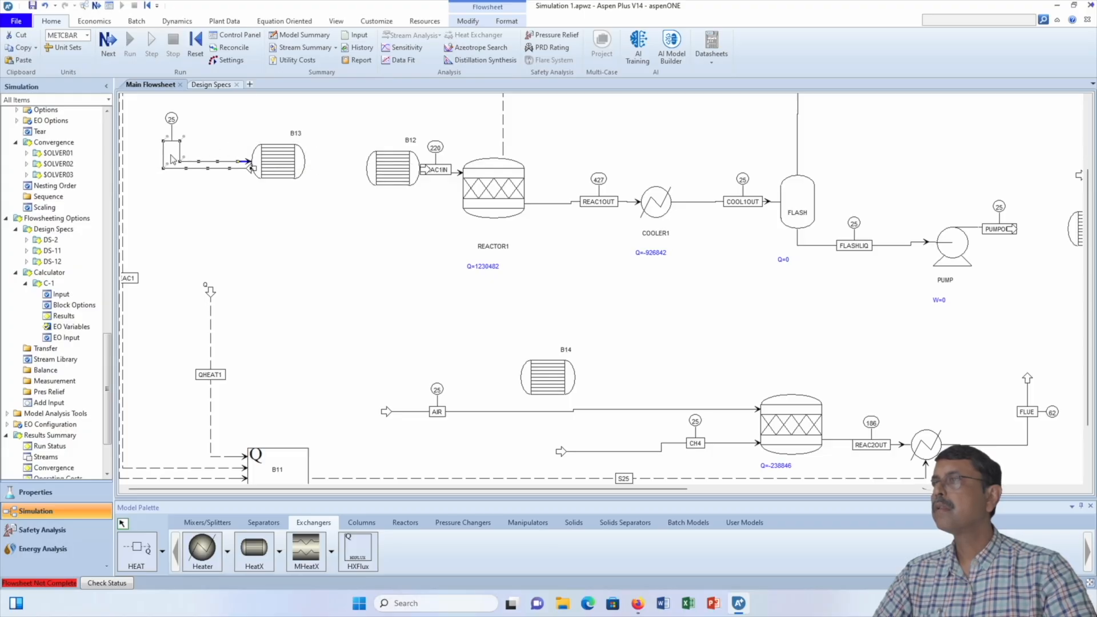
pyautogui.click(250, 168)
pyautogui.moveTo(250, 169); pyautogui.dragTo(284, 169)
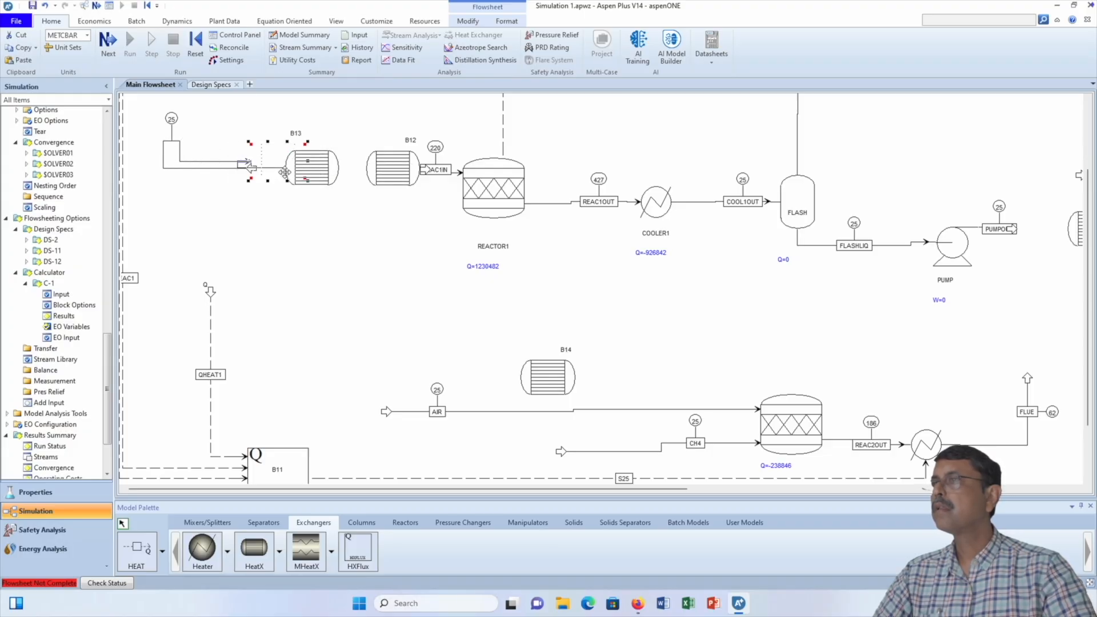
pyautogui.click(251, 169)
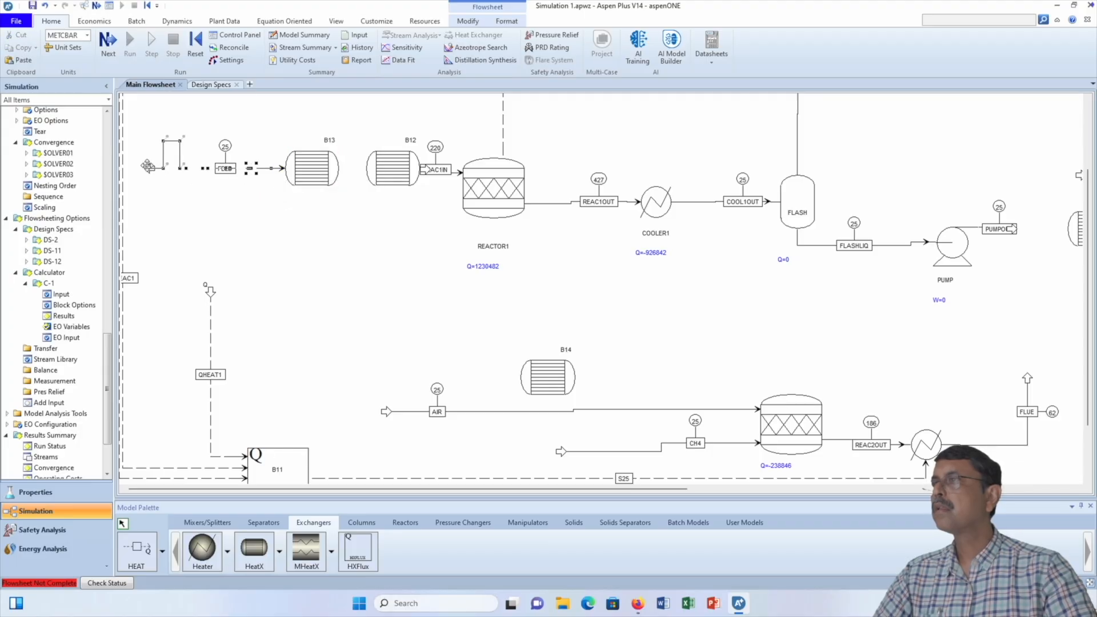
pyautogui.moveTo(148, 166); pyautogui.dragTo(147, 166)
pyautogui.click(154, 173)
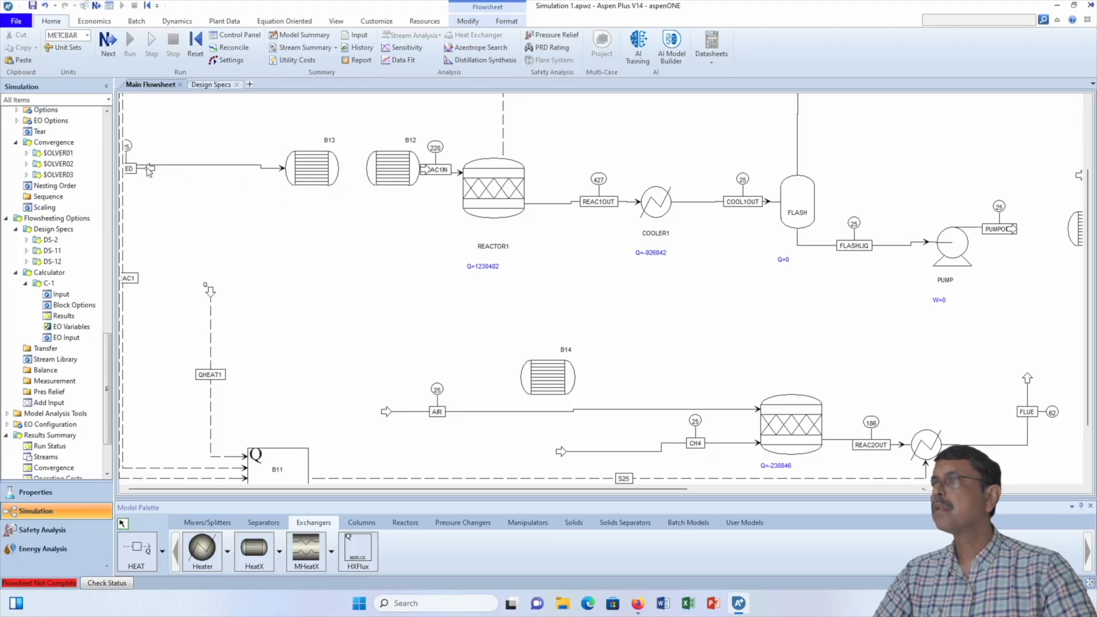
pyautogui.moveTo(159, 167); pyautogui.dragTo(200, 209)
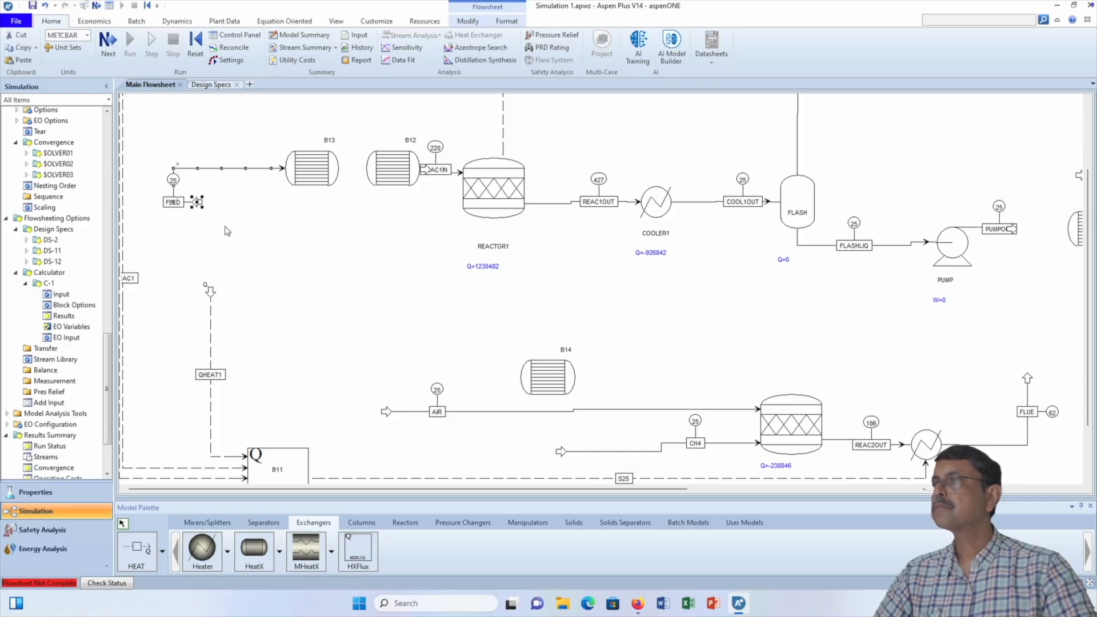
pyautogui.click(322, 170)
pyautogui.moveTo(322, 170); pyautogui.dragTo(269, 170)
pyautogui.click(280, 216)
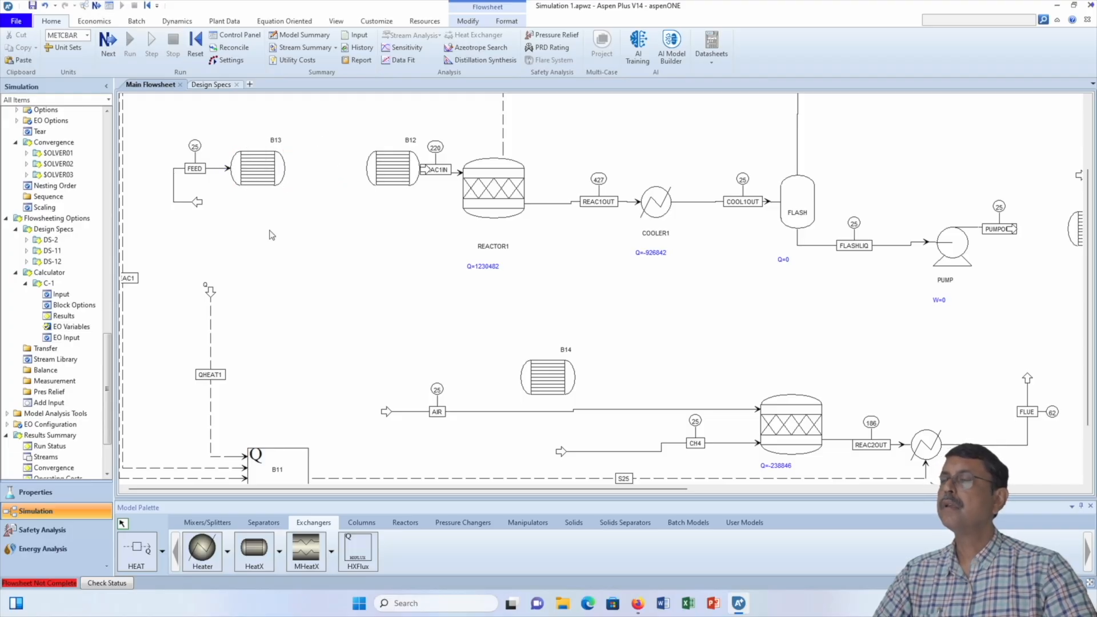
# Move block B12 closer to B13 and connect B13's cold outlet to B12's cold inlet with a material stream
pyautogui.moveTo(401, 171); pyautogui.dragTo(362, 171)
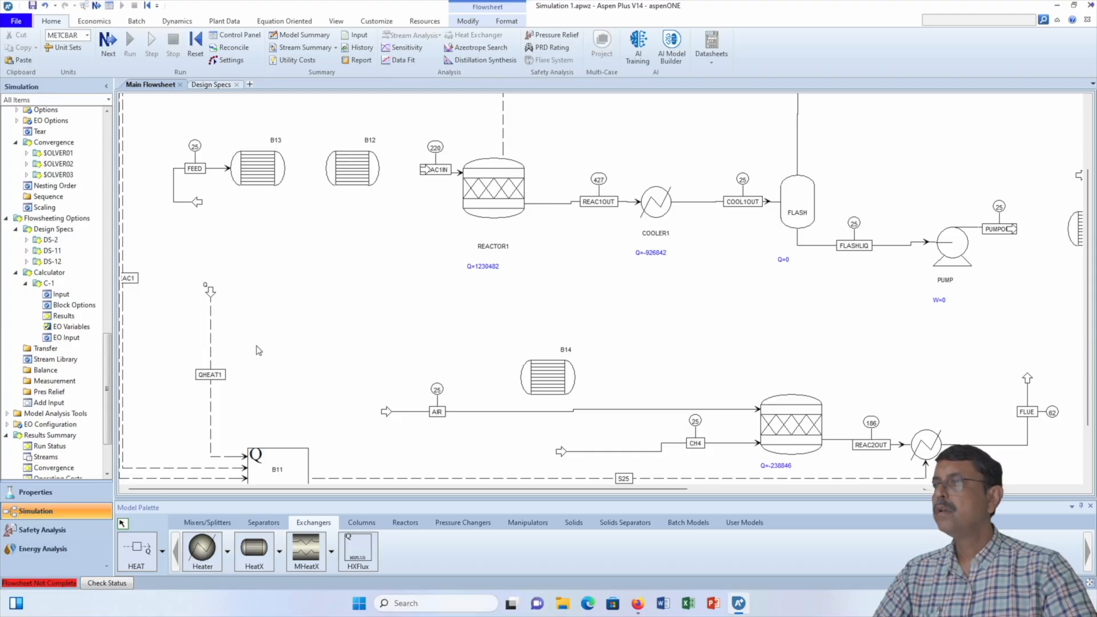
pyautogui.click(137, 547)
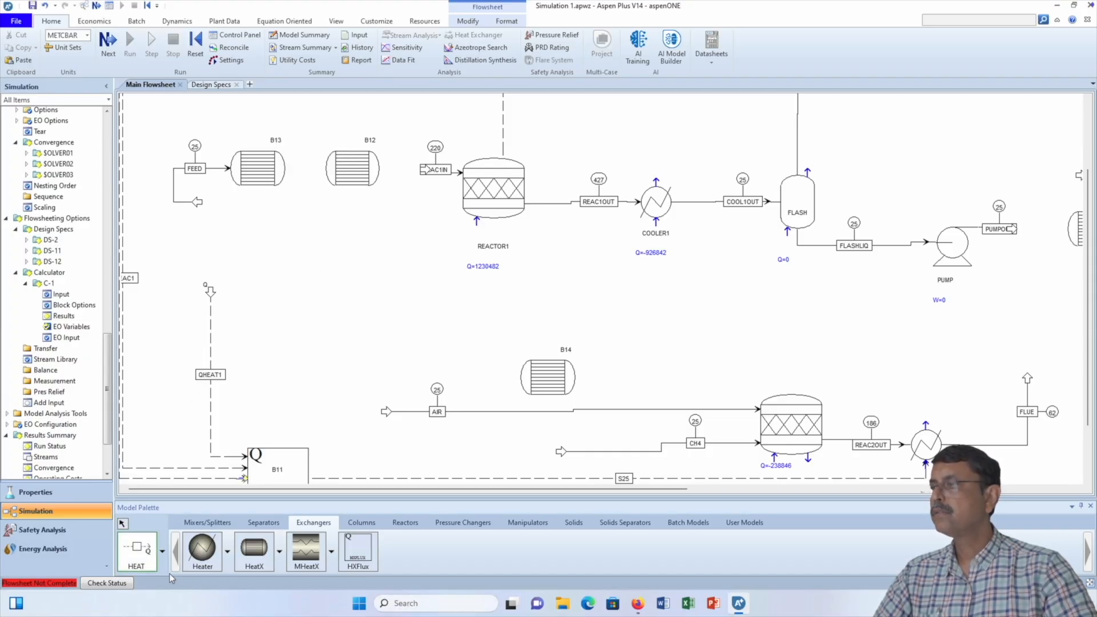
pyautogui.click(163, 551)
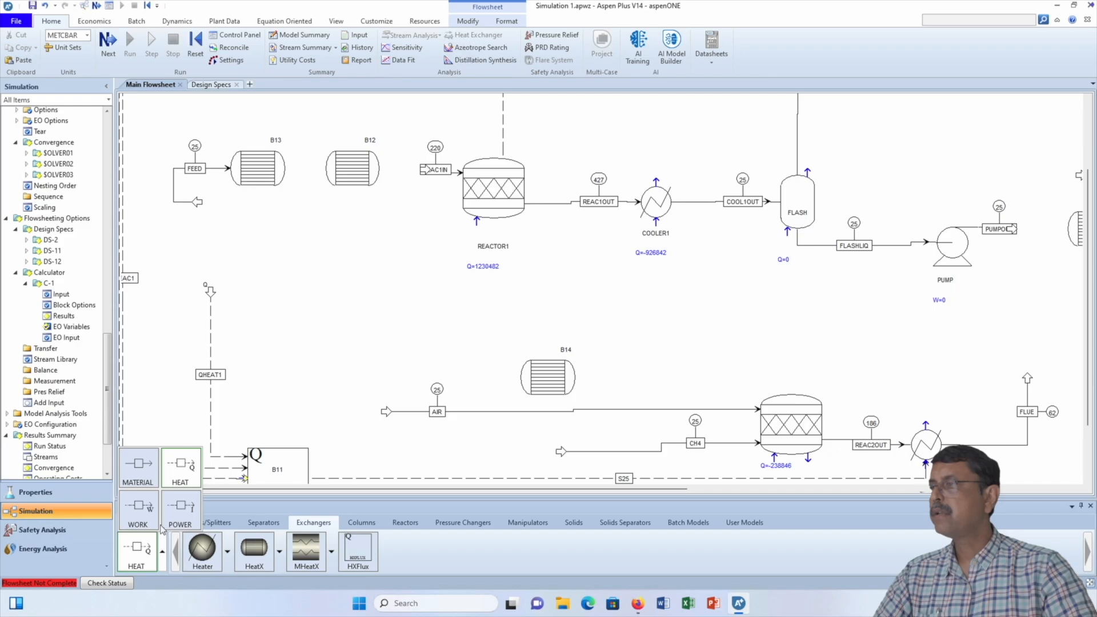
pyautogui.click(143, 476)
pyautogui.click(289, 168)
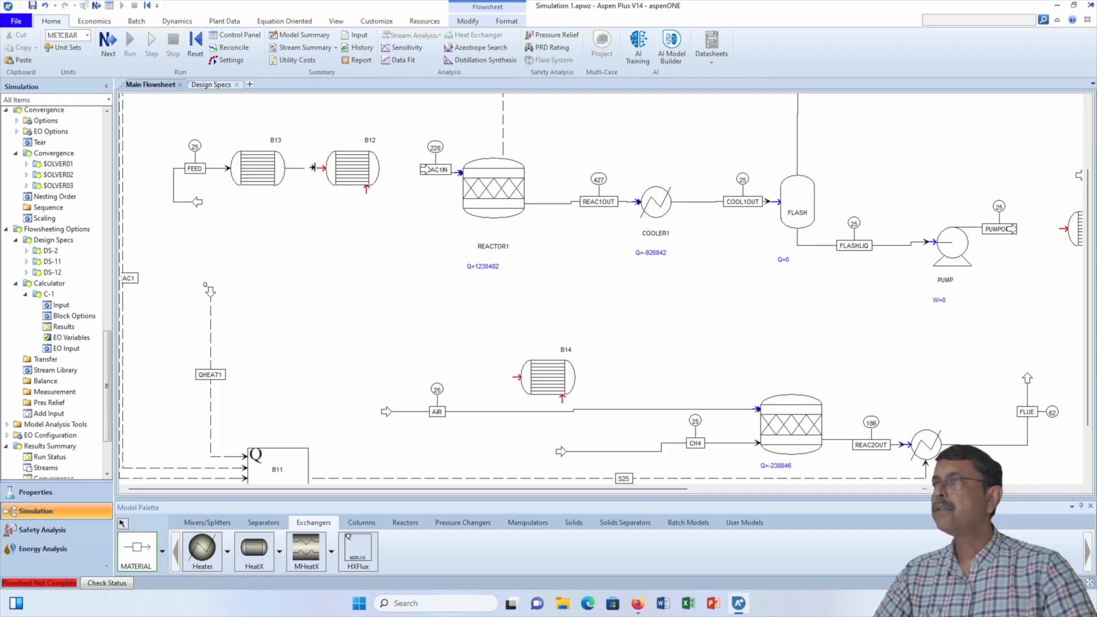
pyautogui.click(320, 168)
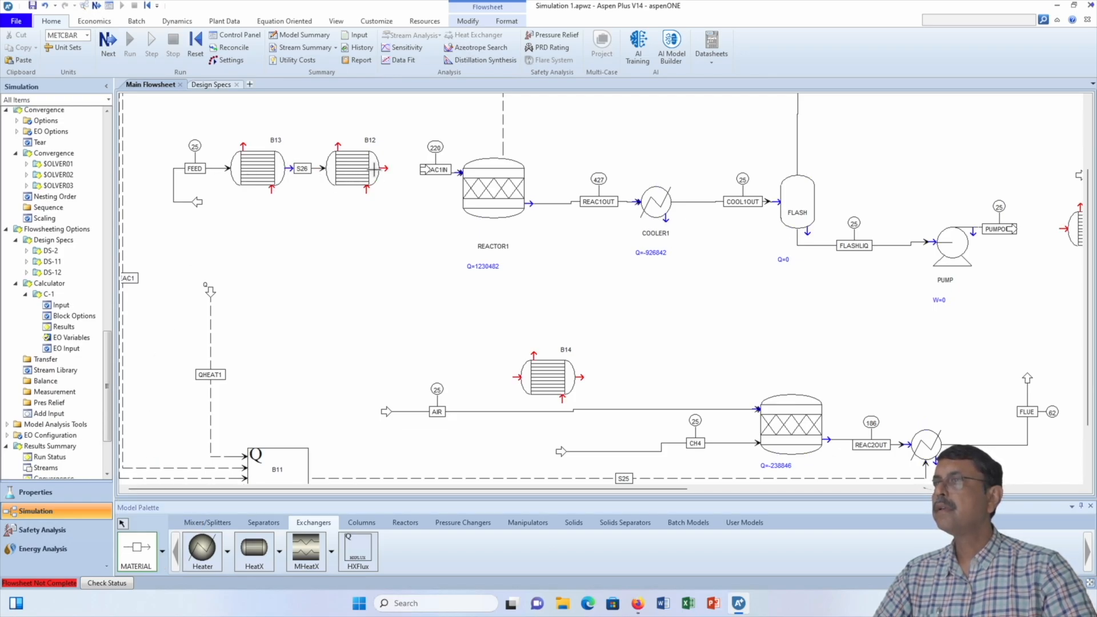
pyautogui.click(122, 523)
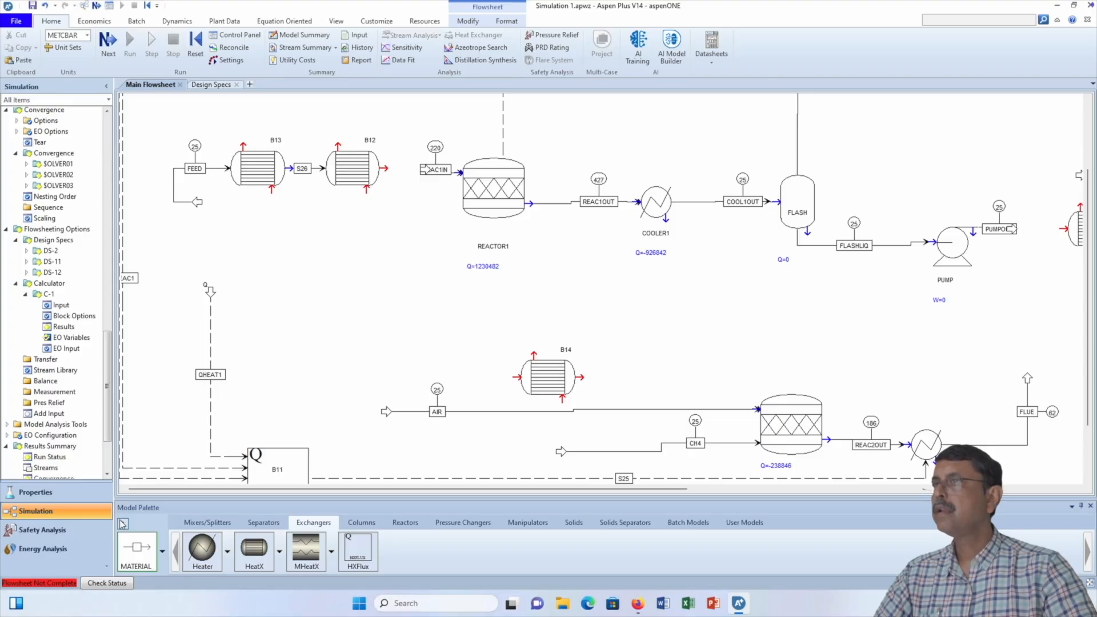
# Reconnect the REAC1IN stream's source to the cold outlet of block B12
pyautogui.click(427, 170)
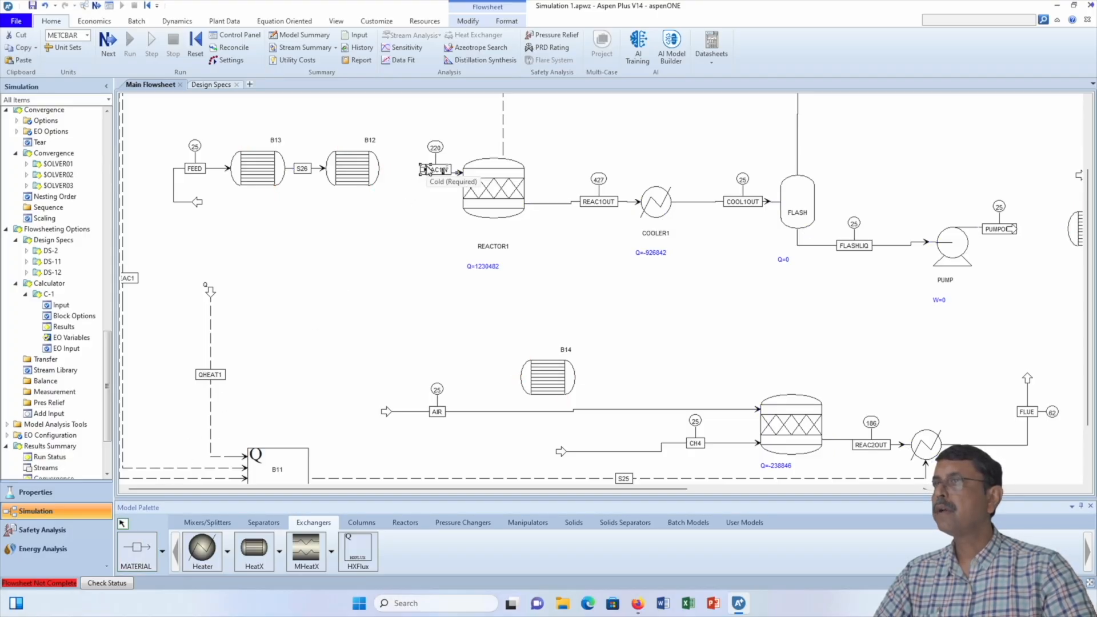
pyautogui.rightClick(427, 171)
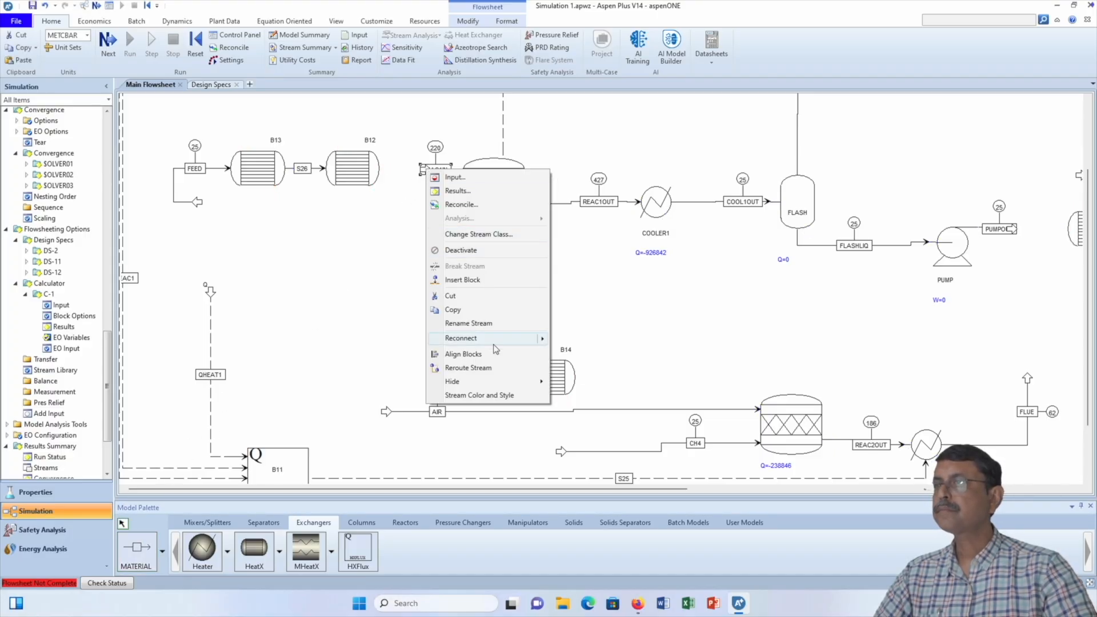
pyautogui.moveTo(496, 340)
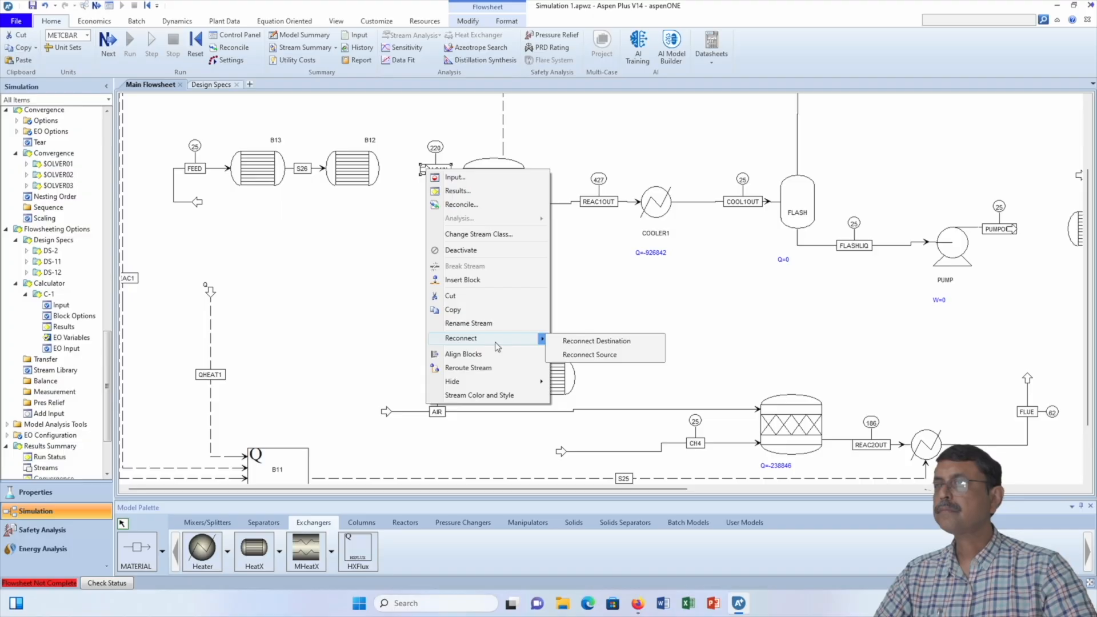
pyautogui.click(589, 355)
pyautogui.click(382, 169)
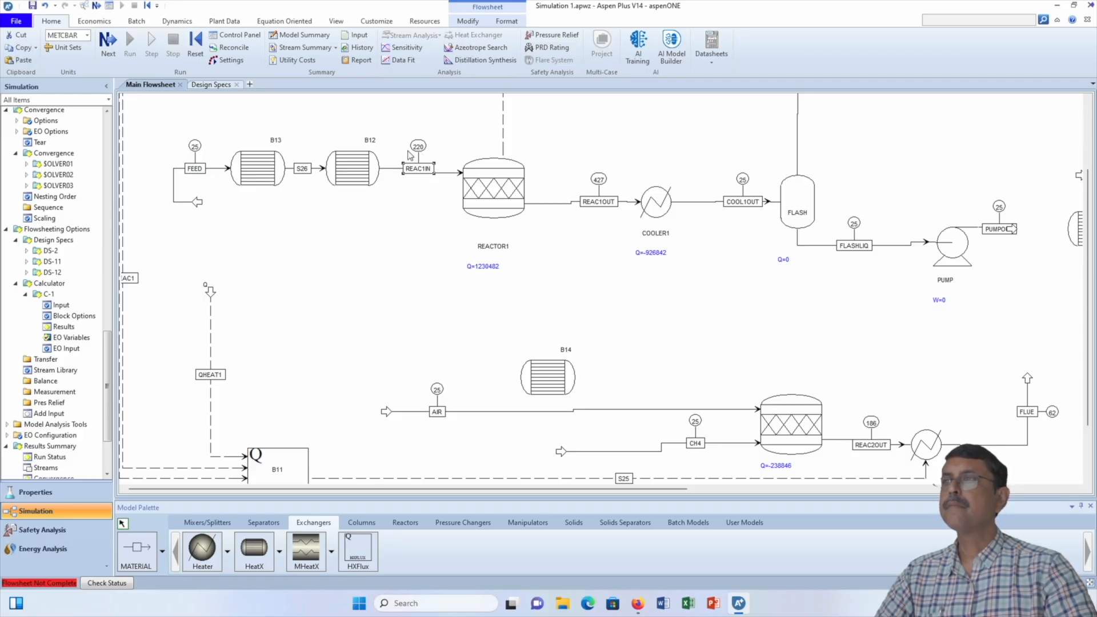
# Delete HeatX block B13 and the leftover stream S26 feeding B12
pyautogui.click(270, 177)
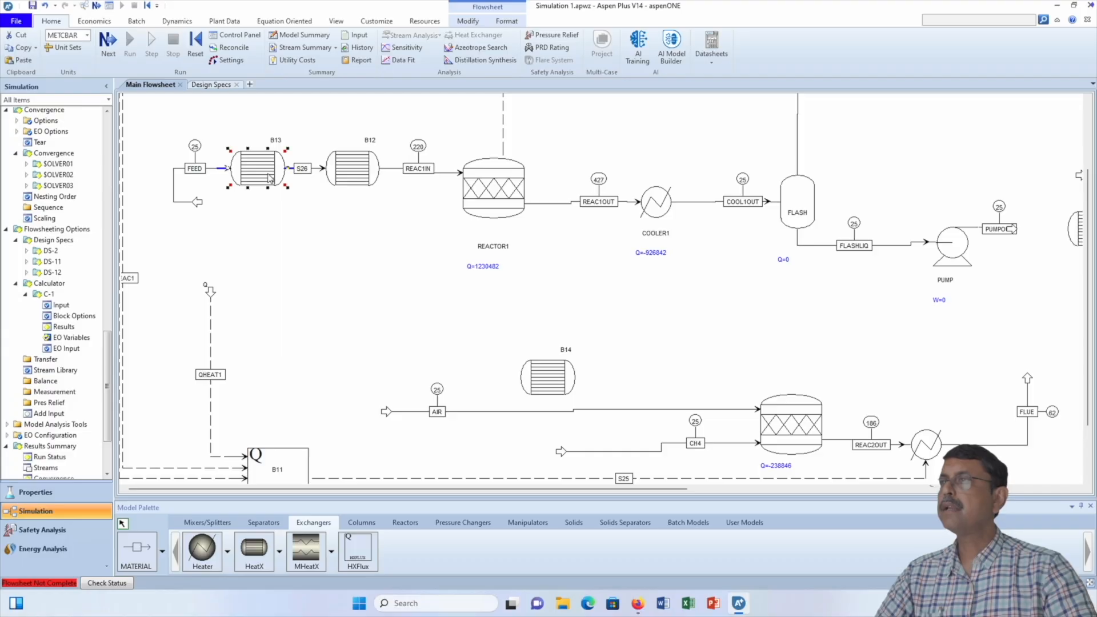
pyautogui.press('Delete')
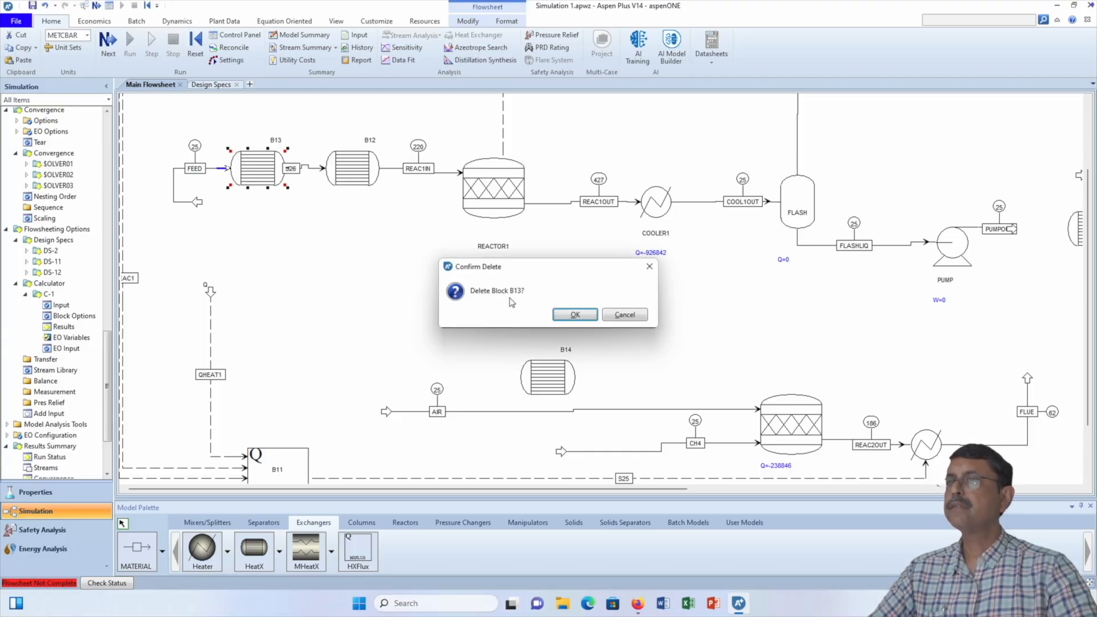
pyautogui.click(572, 316)
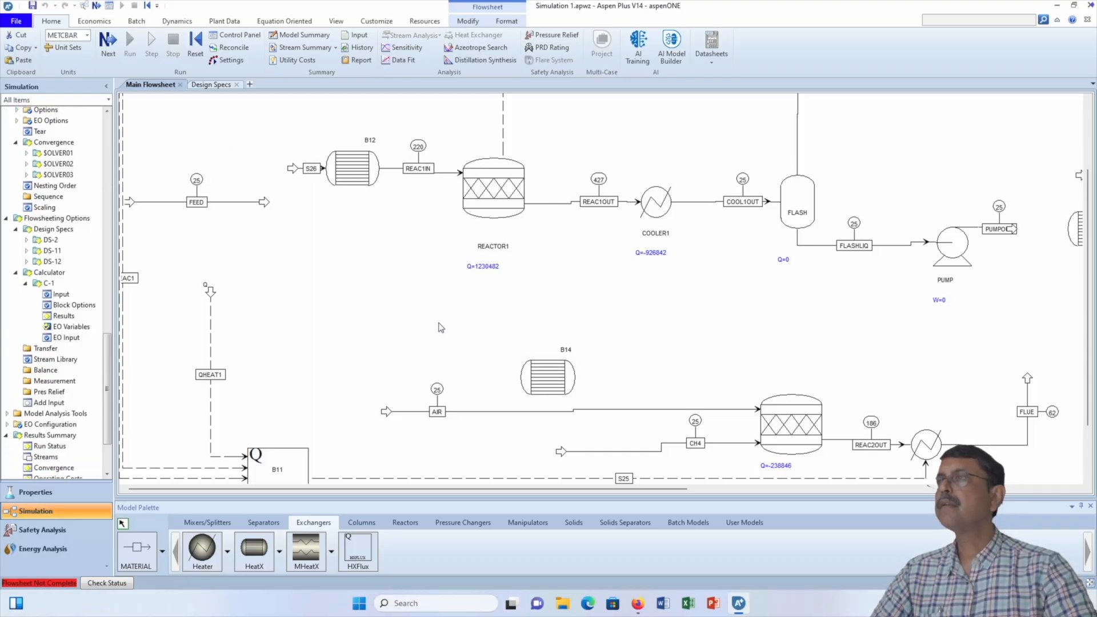
pyautogui.click(294, 170)
pyautogui.press('Delete')
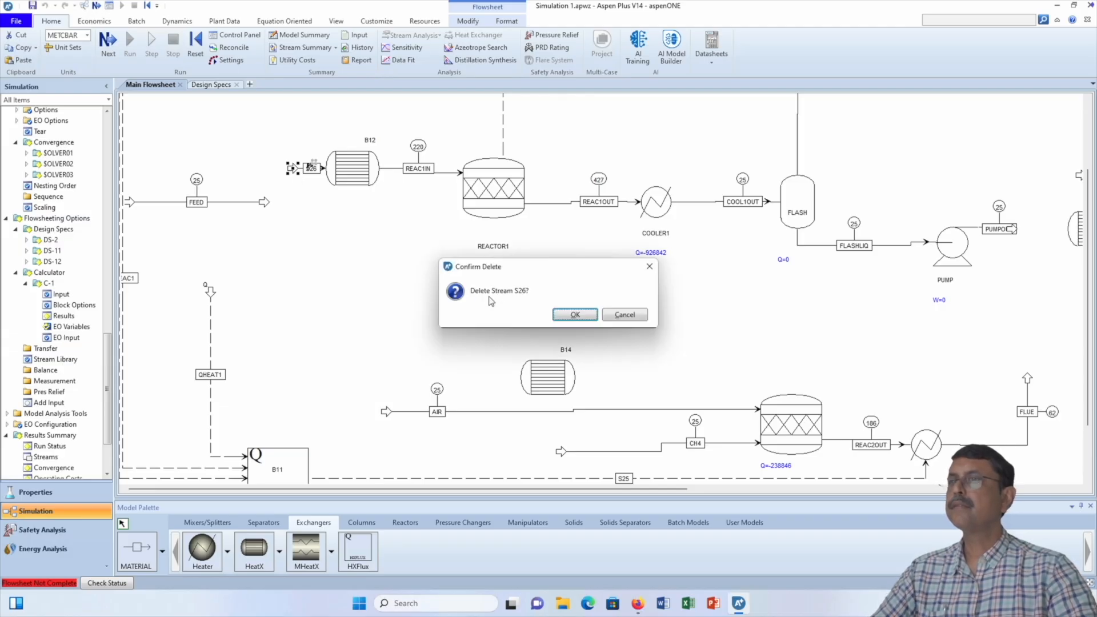
pyautogui.click(566, 315)
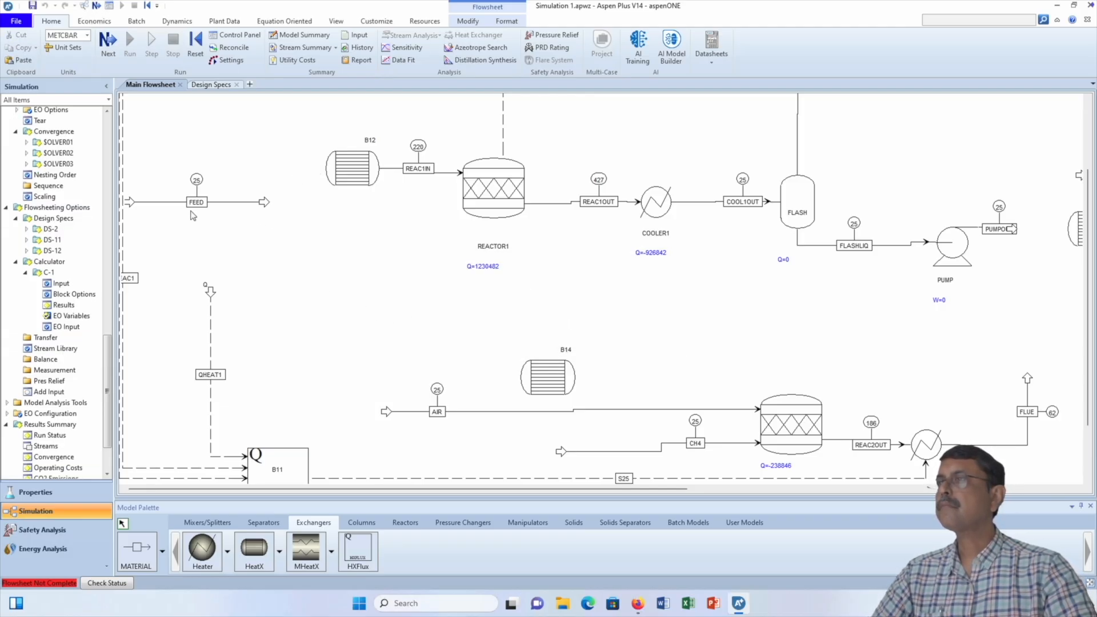
# Align the FEED stream with block B12 and reconnect its destination to B12's cold inlet
pyautogui.moveTo(224, 206); pyautogui.dragTo(234, 175)
pyautogui.rightClick(267, 171)
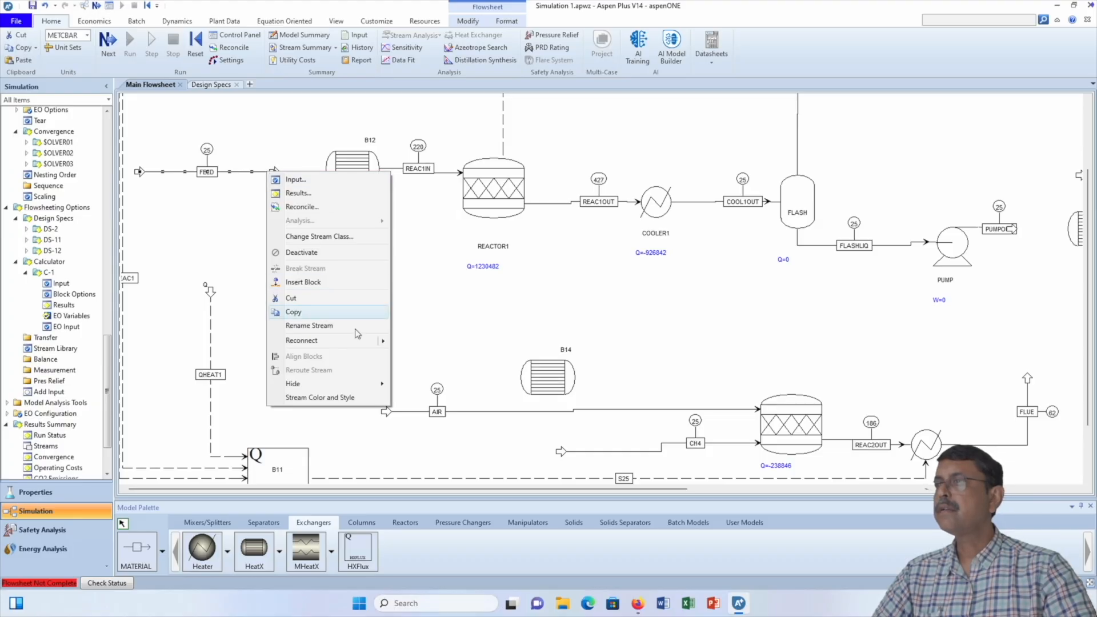
pyautogui.moveTo(360, 341)
pyautogui.click(456, 343)
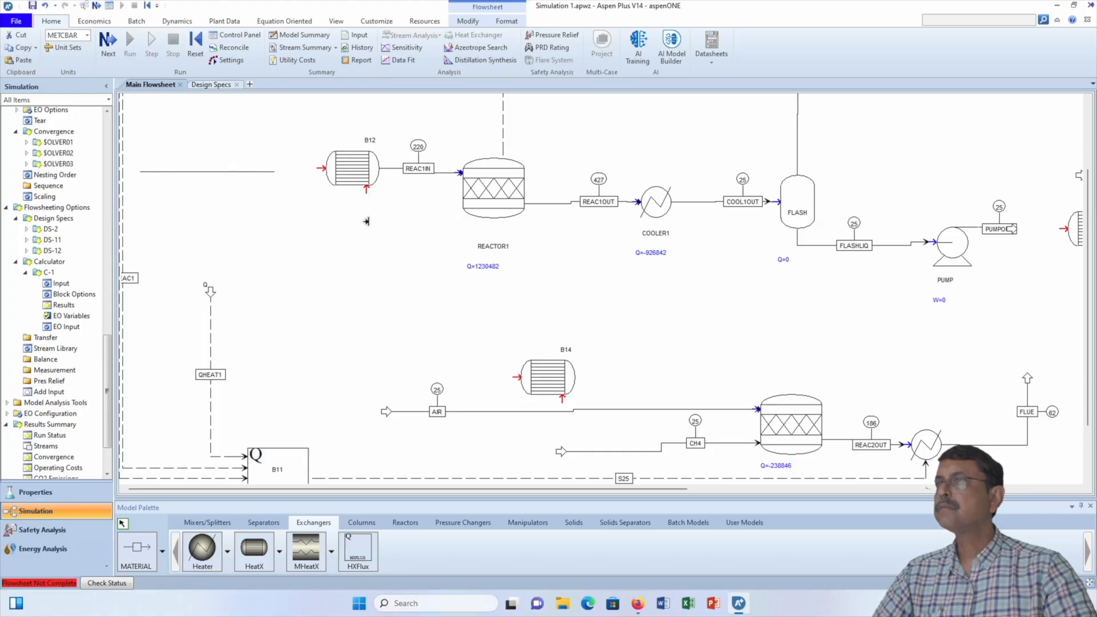
pyautogui.click(319, 170)
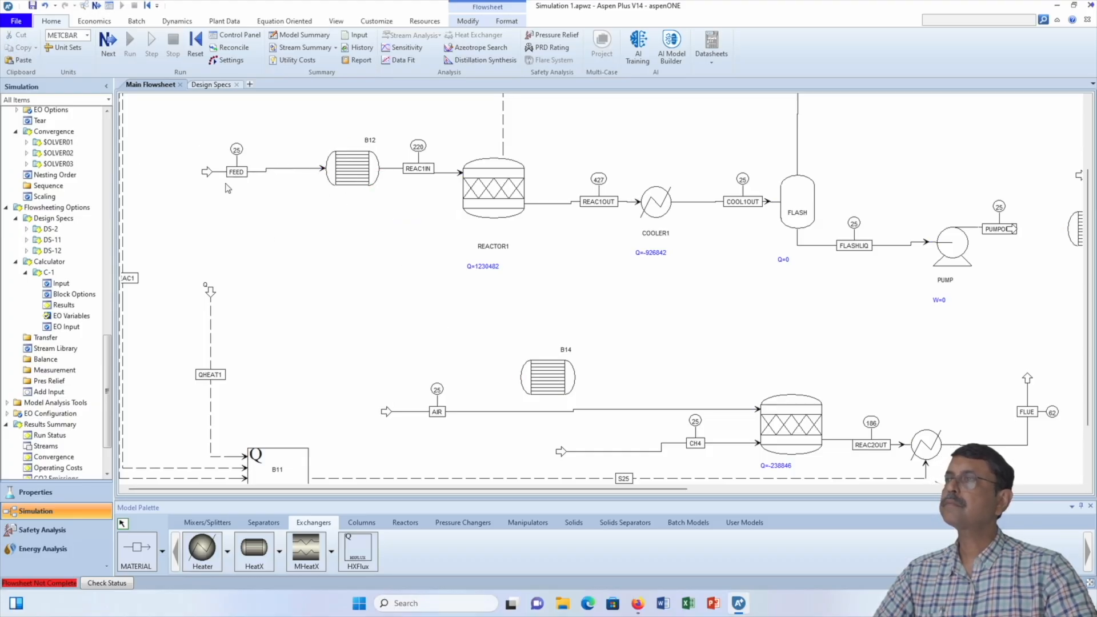
pyautogui.click(206, 170)
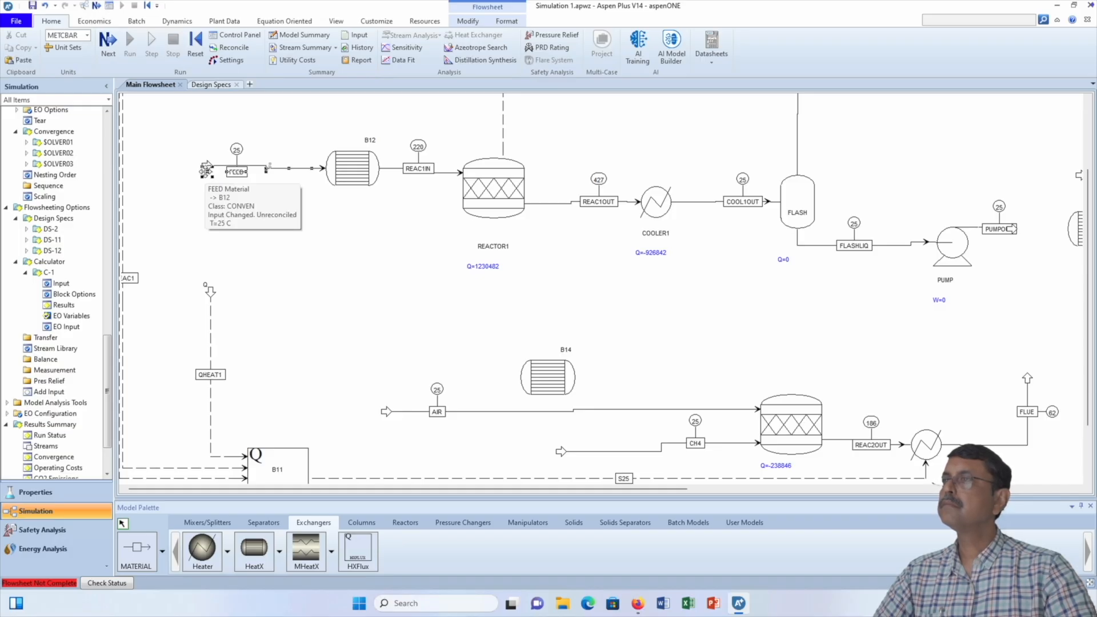
pyautogui.click(383, 266)
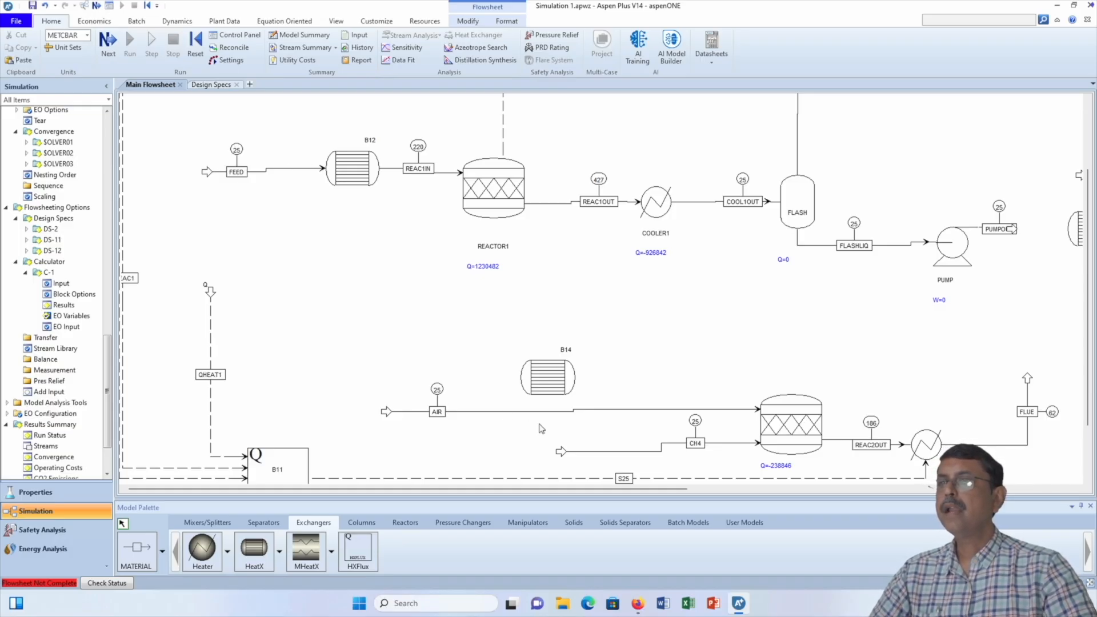
# Reconnect the AIR stream's destination from COMBUST to the cold inlet of block B14
pyautogui.click(754, 413)
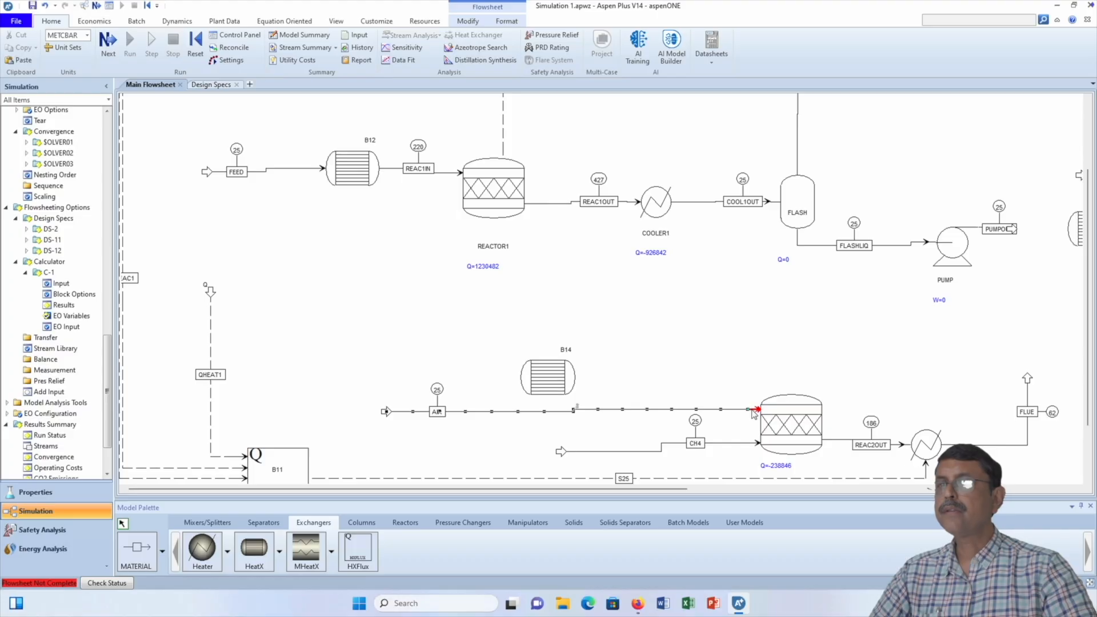
pyautogui.rightClick(601, 411)
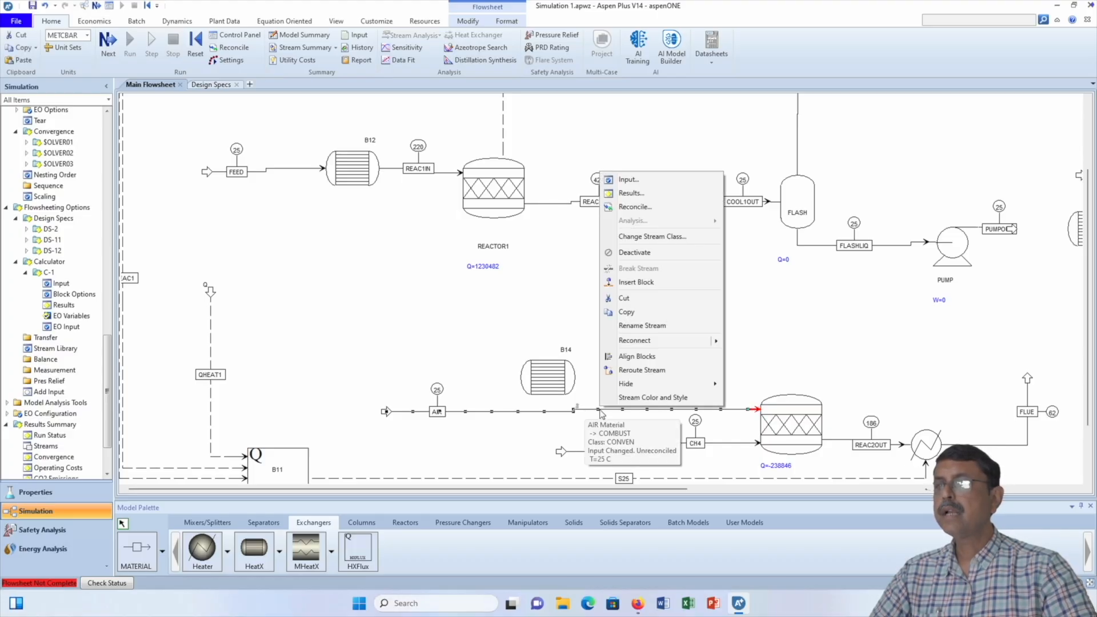
pyautogui.moveTo(676, 342)
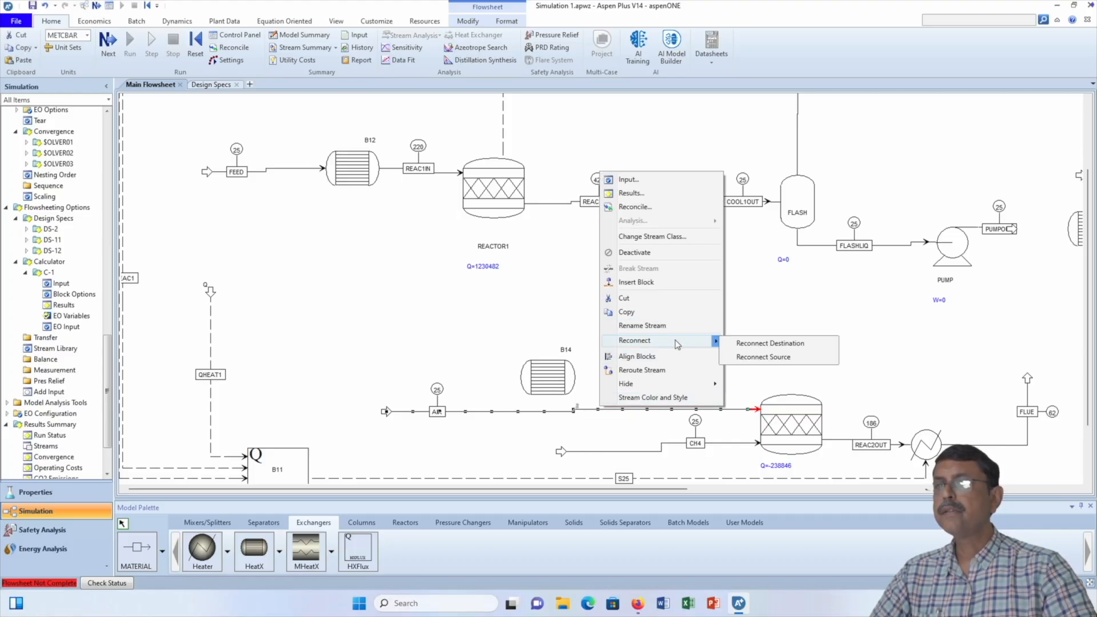
pyautogui.click(747, 345)
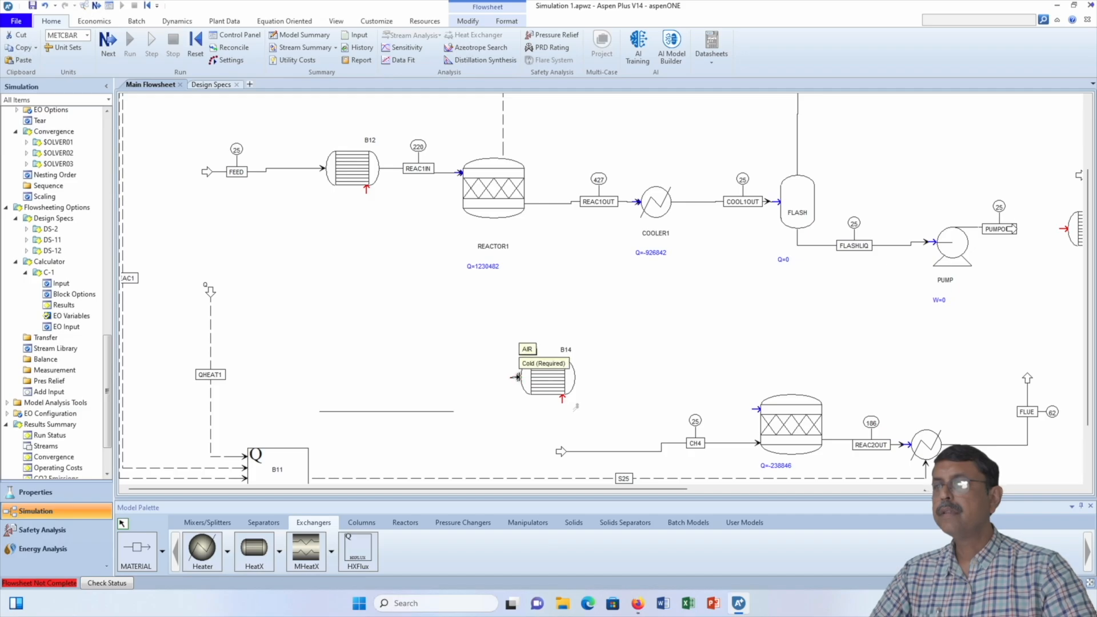
pyautogui.click(520, 379)
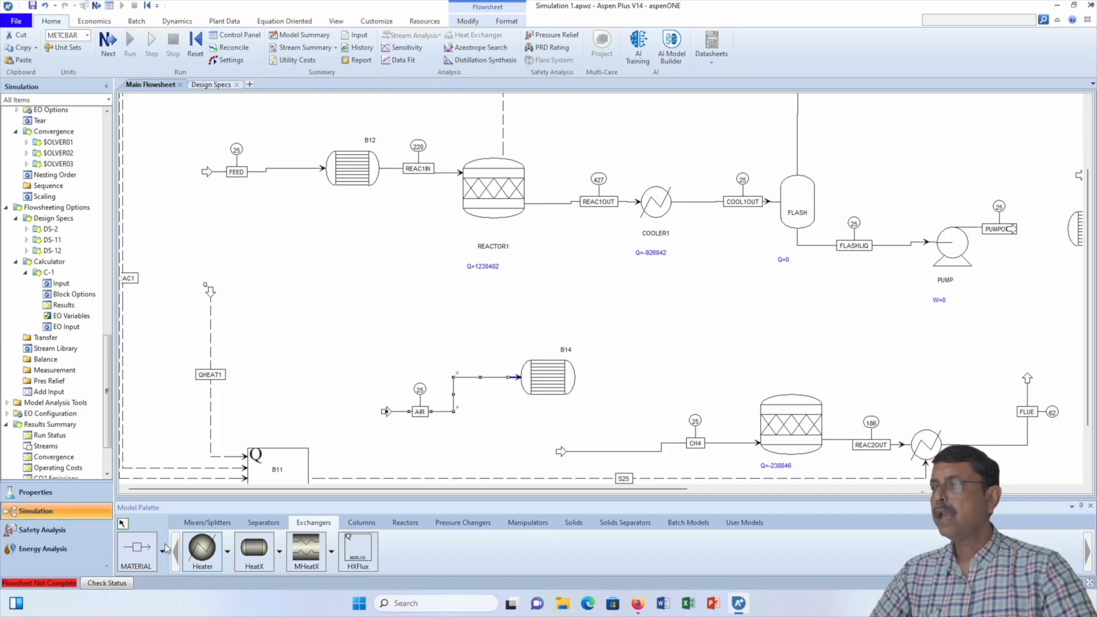
# Draw a material stream from B14's cold outlet to the feed inlet of the COMBUST reactor
pyautogui.click(137, 547)
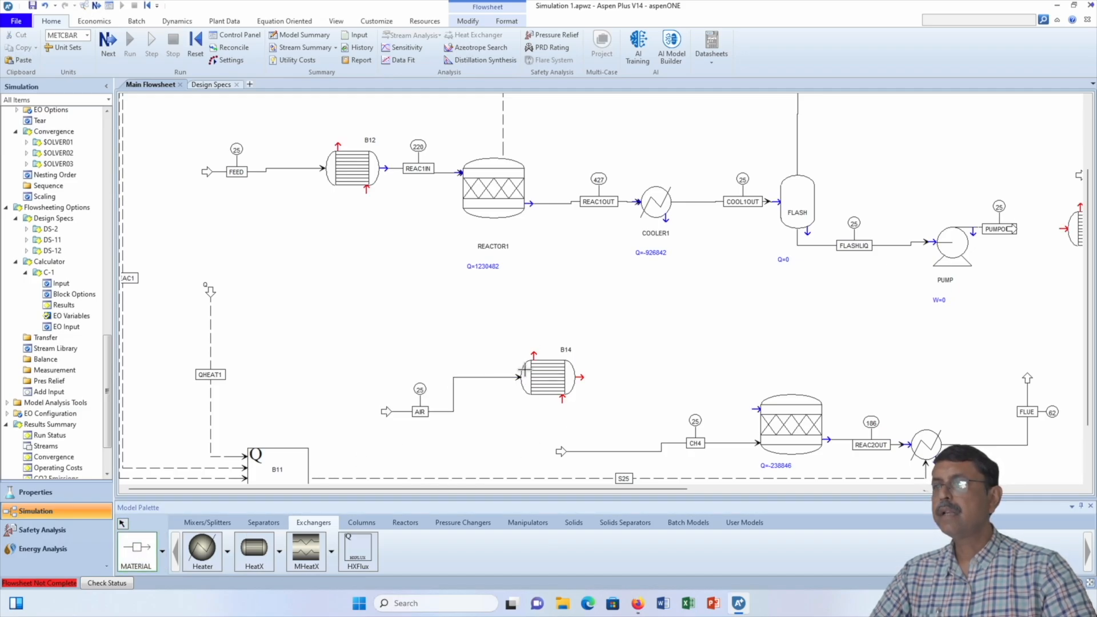
pyautogui.click(581, 380)
pyautogui.click(756, 410)
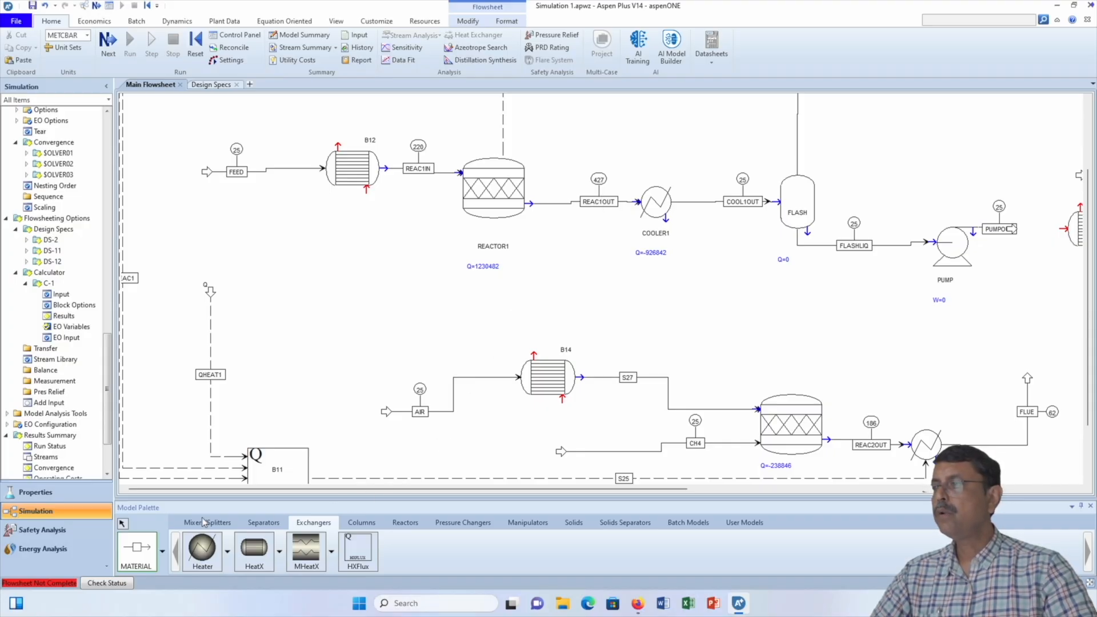
pyautogui.click(123, 525)
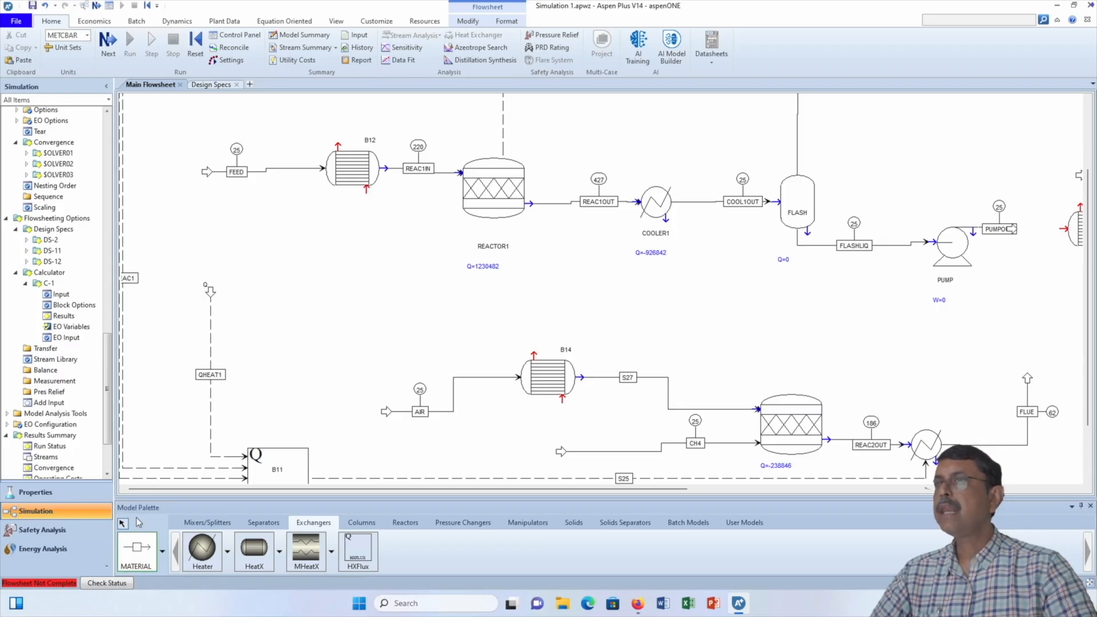
# Reconnect the REAC1OUT stream's destination to B12's hot inlet and shift its line slightly lower, clear of REACTOR1
pyautogui.rightClick(614, 204)
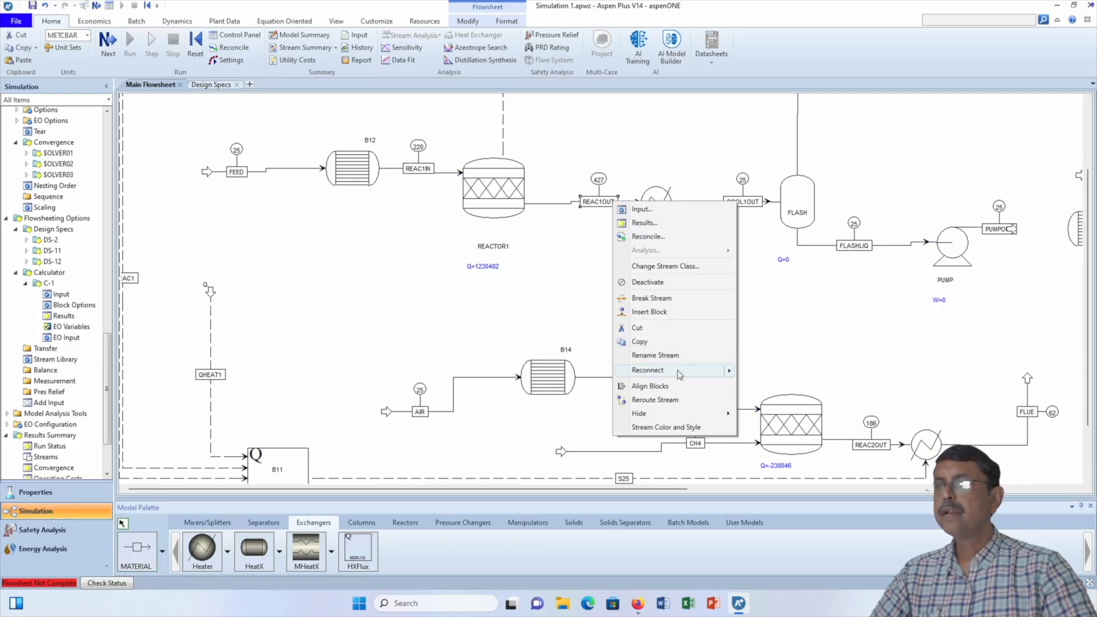
pyautogui.moveTo(649, 371)
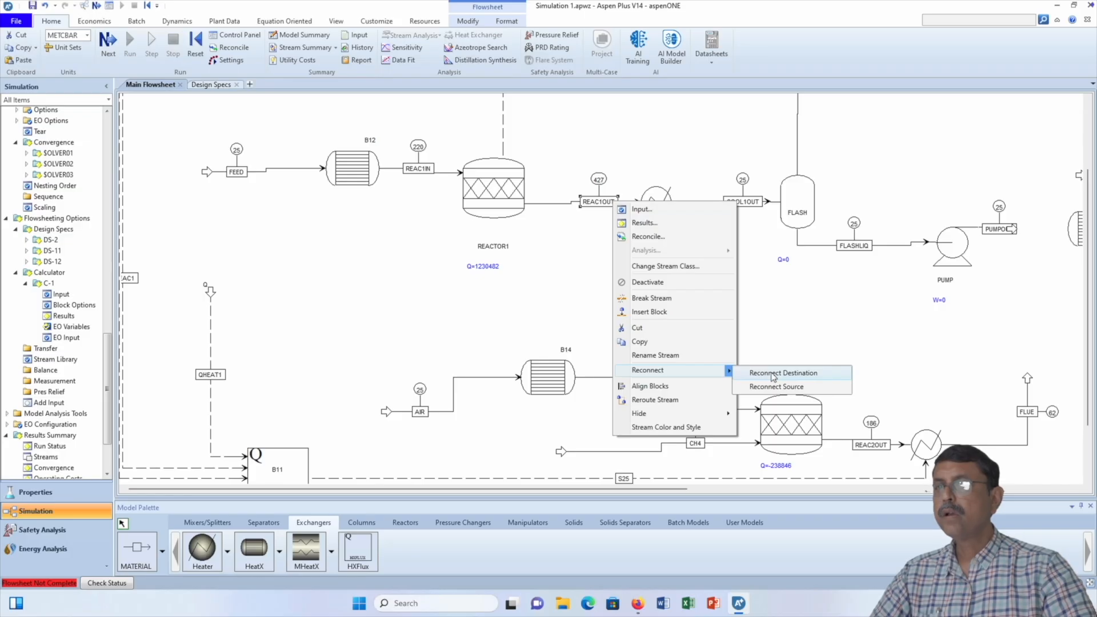
pyautogui.click(773, 374)
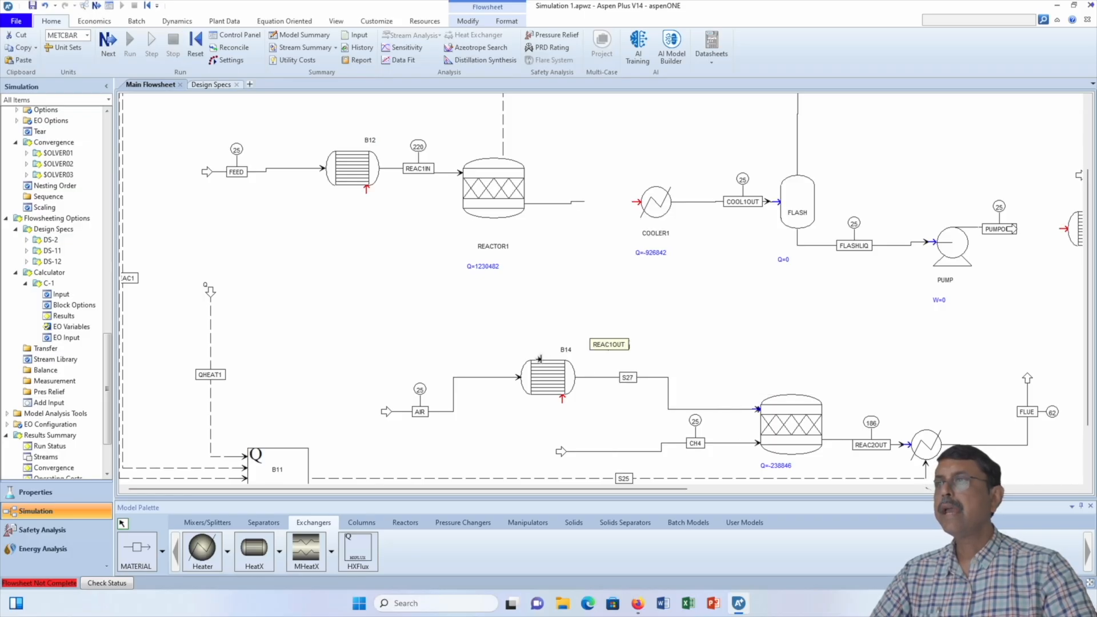
pyautogui.click(366, 191)
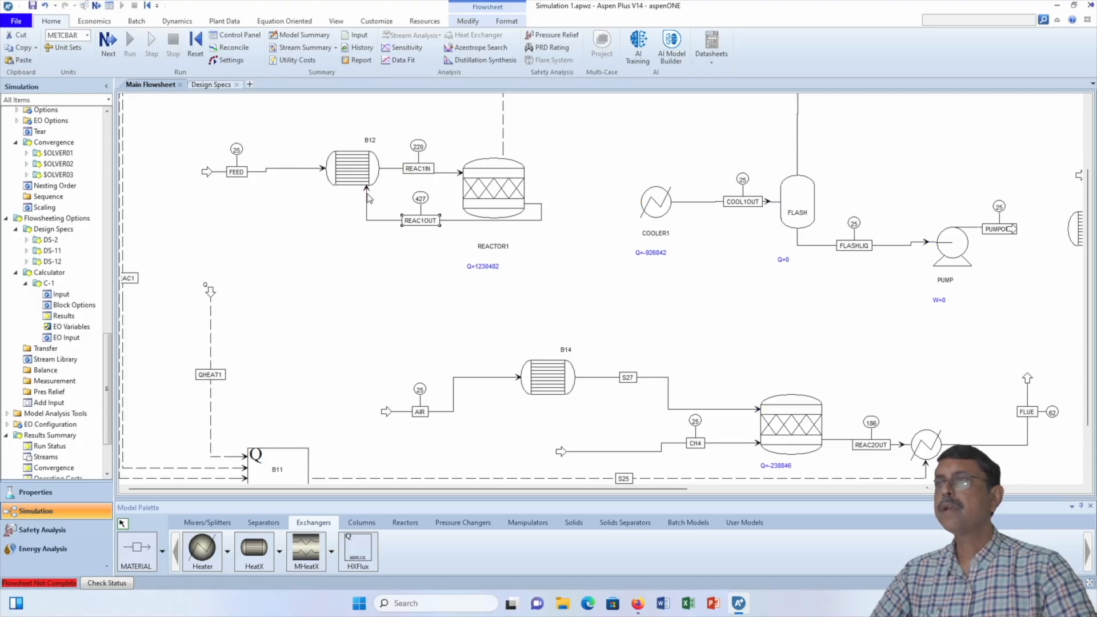
pyautogui.moveTo(538, 221); pyautogui.dragTo(538, 228)
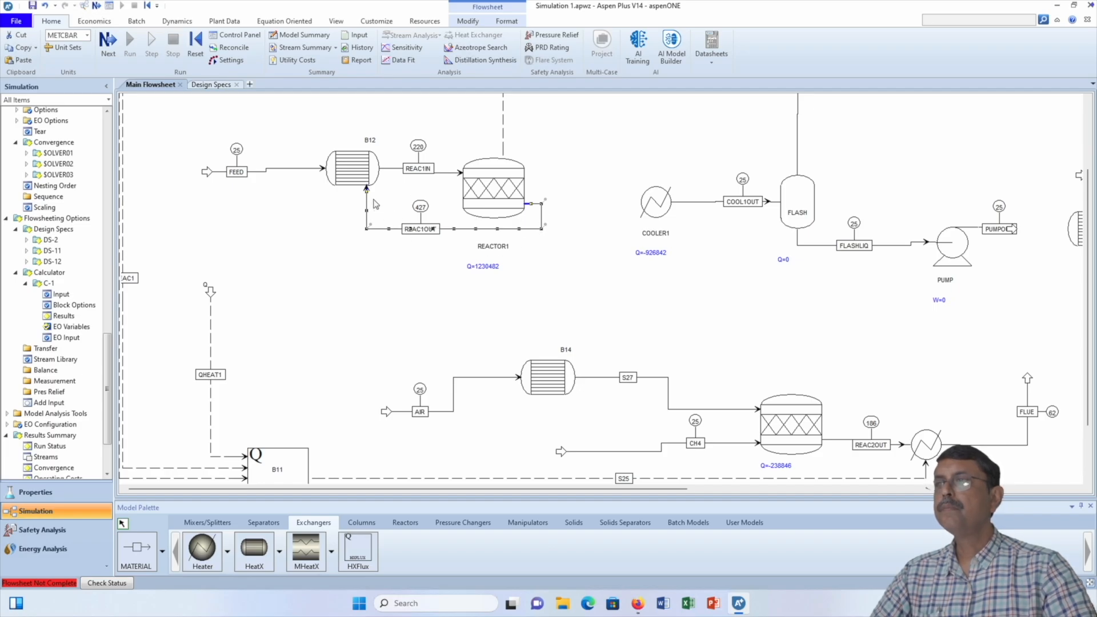
# Draw material streams from B12's hot outlet to B14's hot inlet and from B14's hot outlet to COOLER1's feed inlet
pyautogui.click(132, 549)
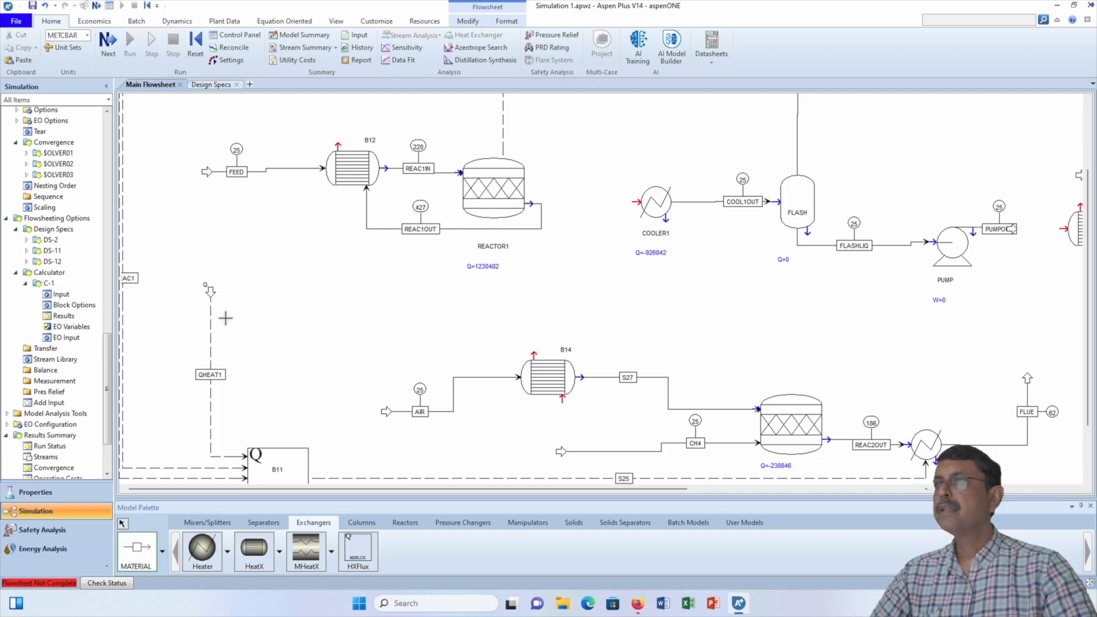
pyautogui.click(335, 144)
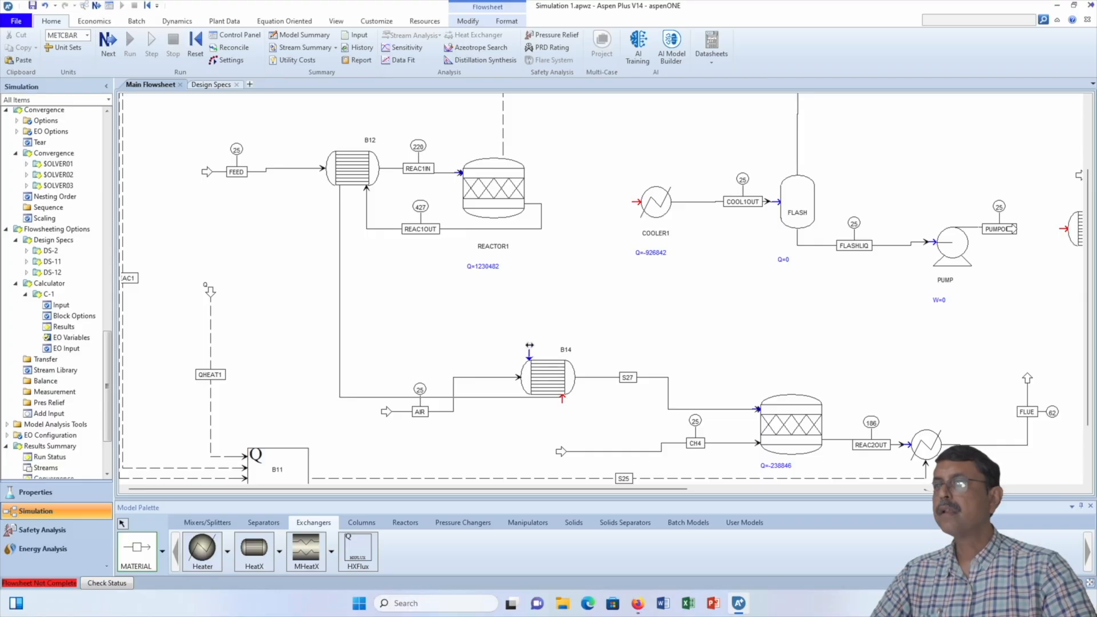
pyautogui.click(533, 353)
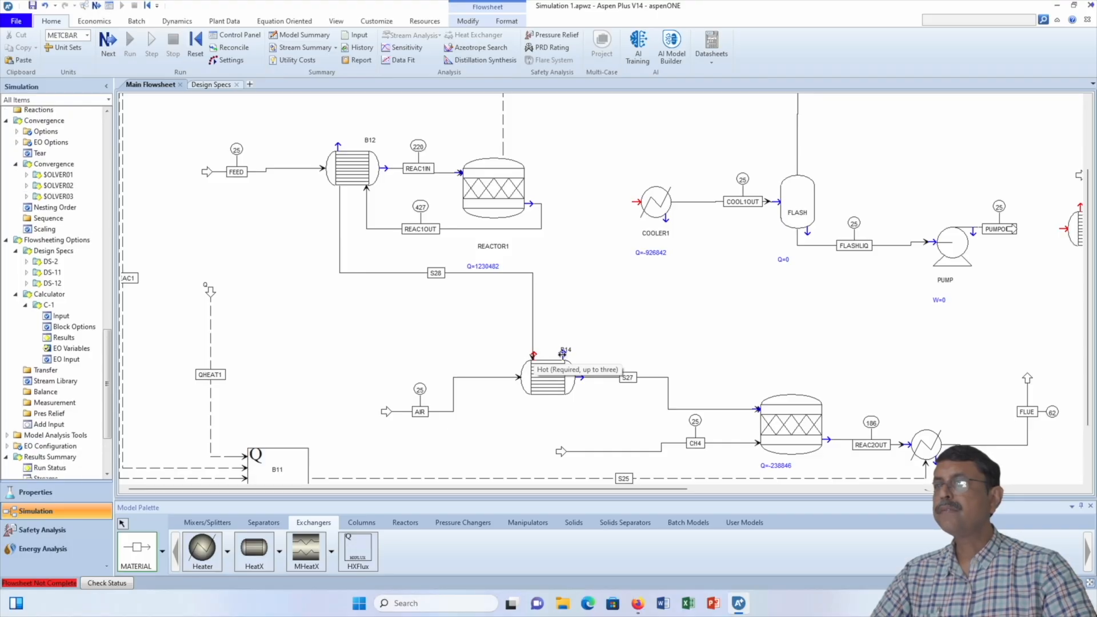
pyautogui.click(564, 355)
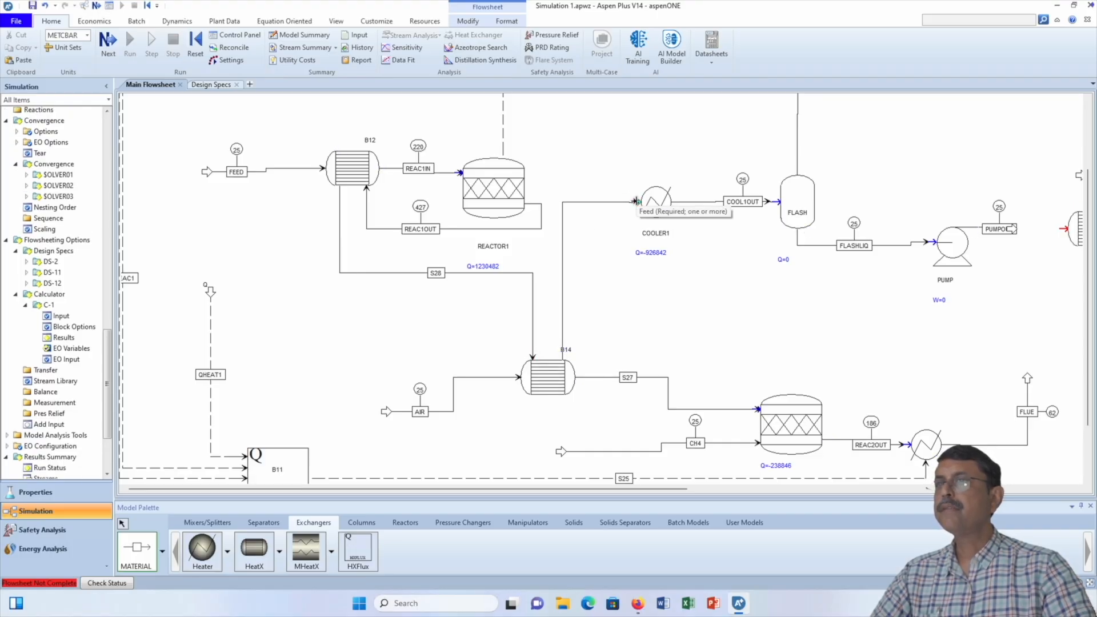
pyautogui.click(637, 202)
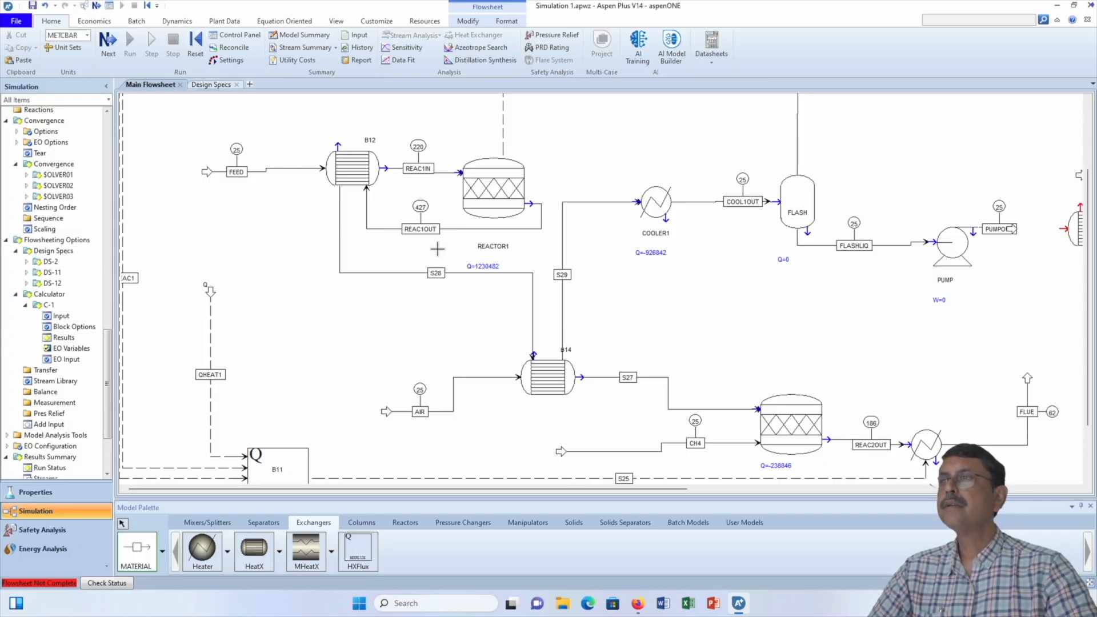
pyautogui.click(151, 561)
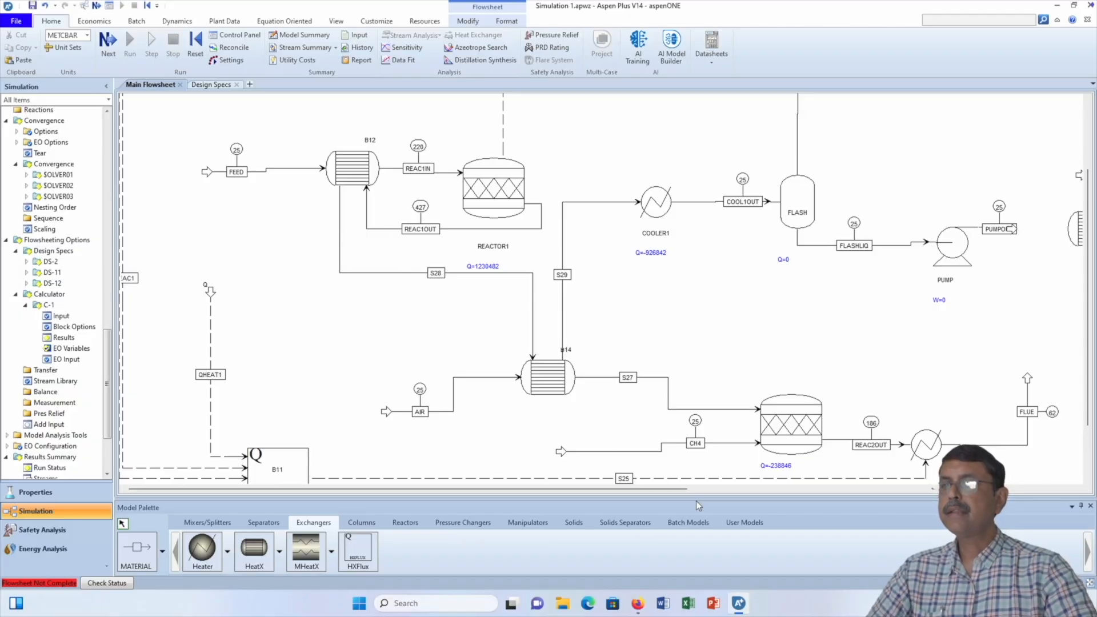
# Reconnect the BOTT2 stream's destination to B15's hot inlet and shift its long horizontal line lower, clear of both distillation columns
pyautogui.moveTo(658, 488); pyautogui.dragTo(1049, 491)
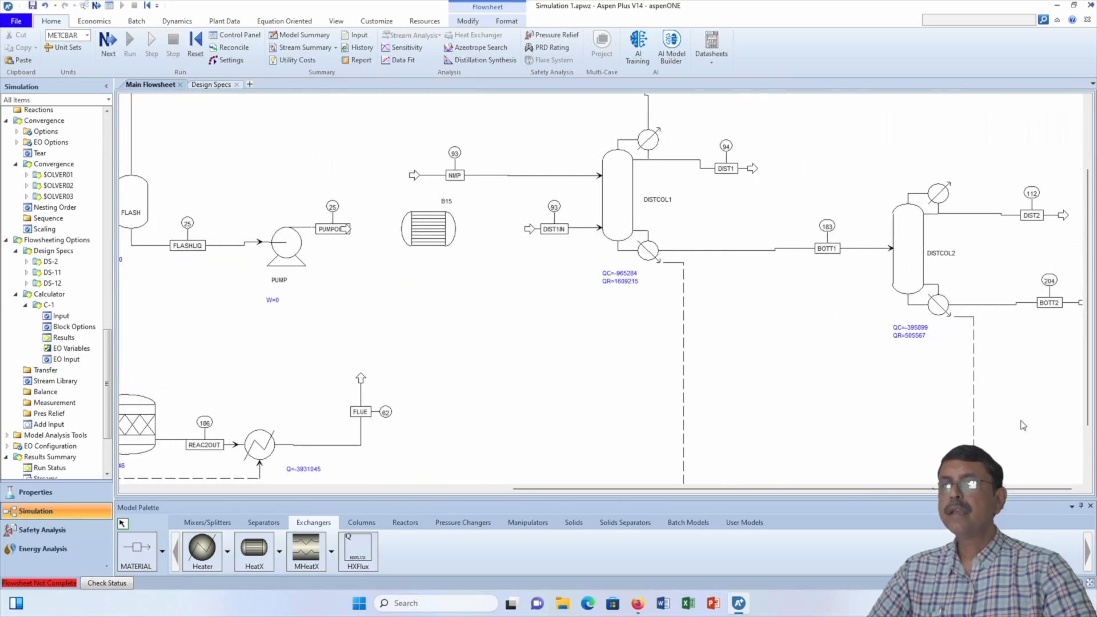
pyautogui.click(1080, 303)
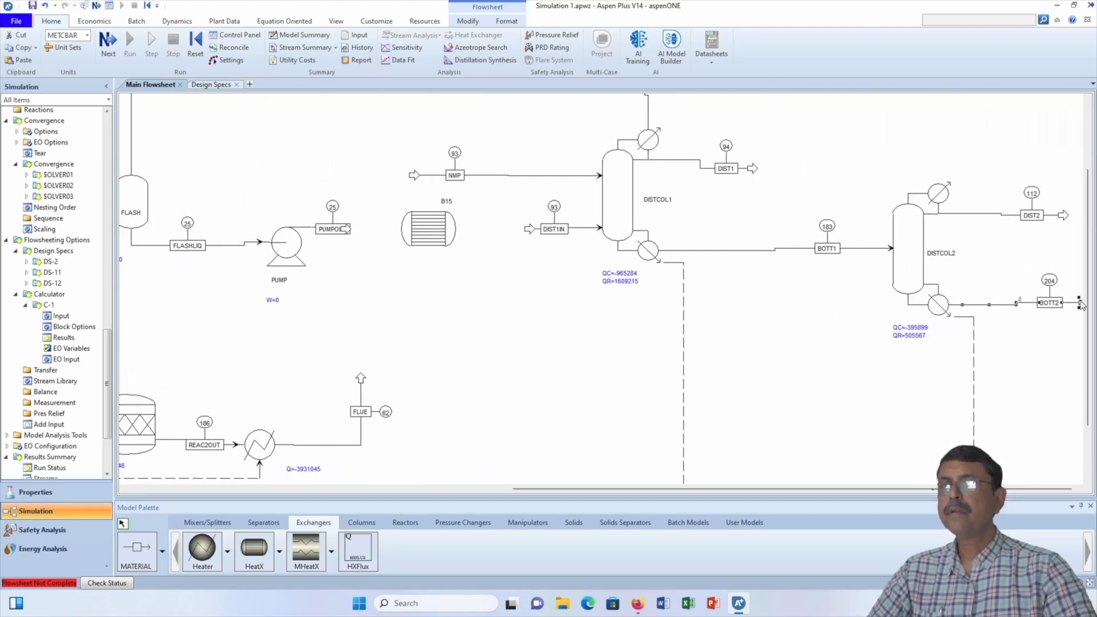
pyautogui.rightClick(1080, 303)
pyautogui.moveTo(1034, 476)
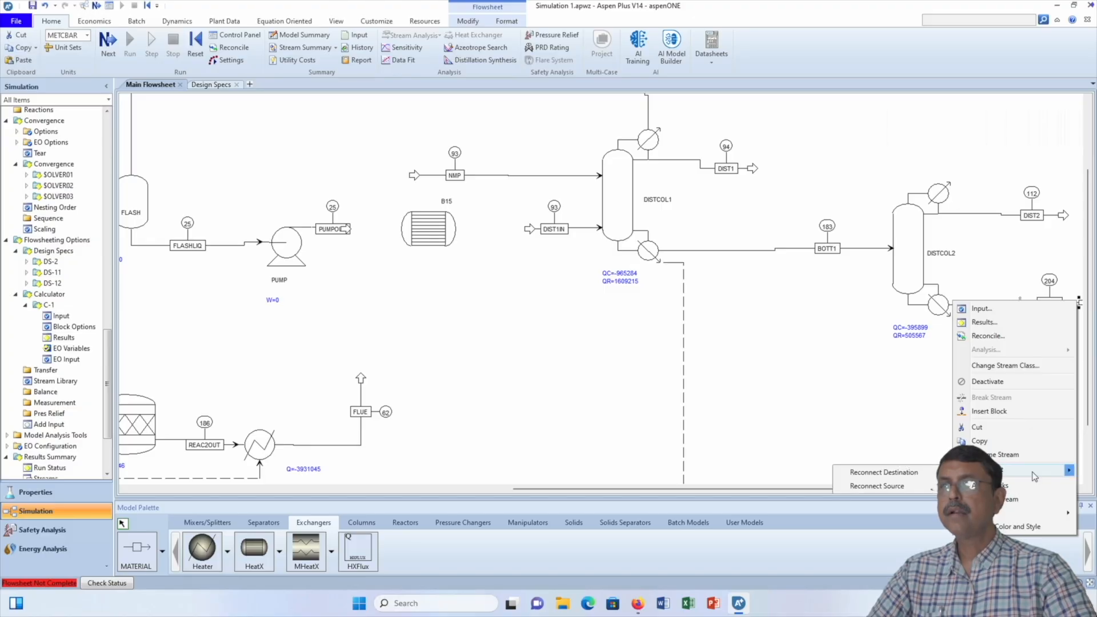
pyautogui.click(884, 472)
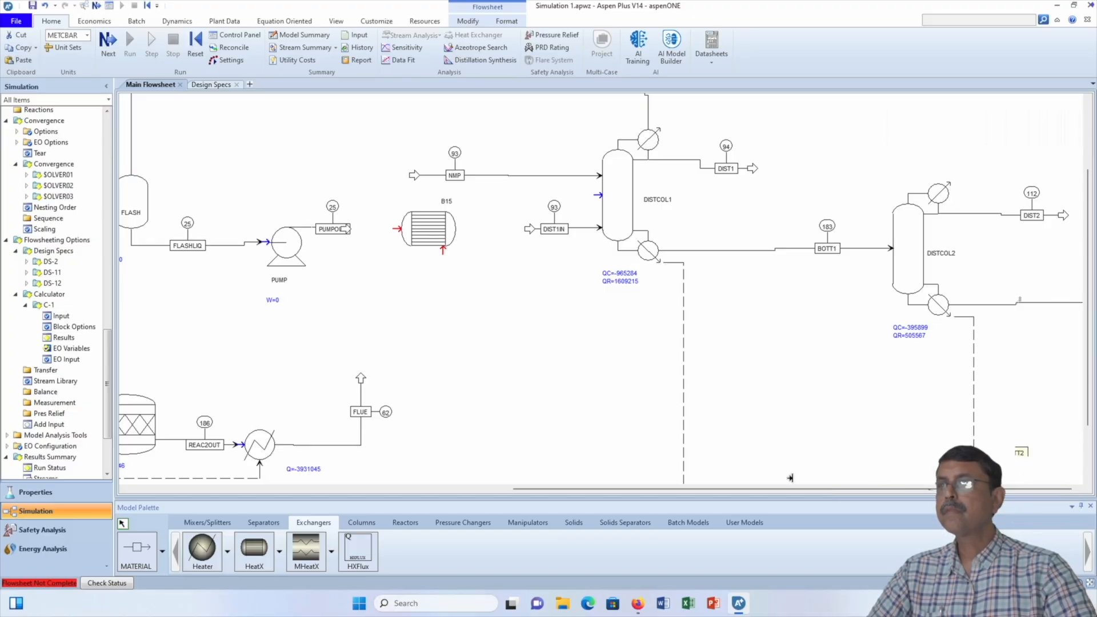
pyautogui.click(443, 252)
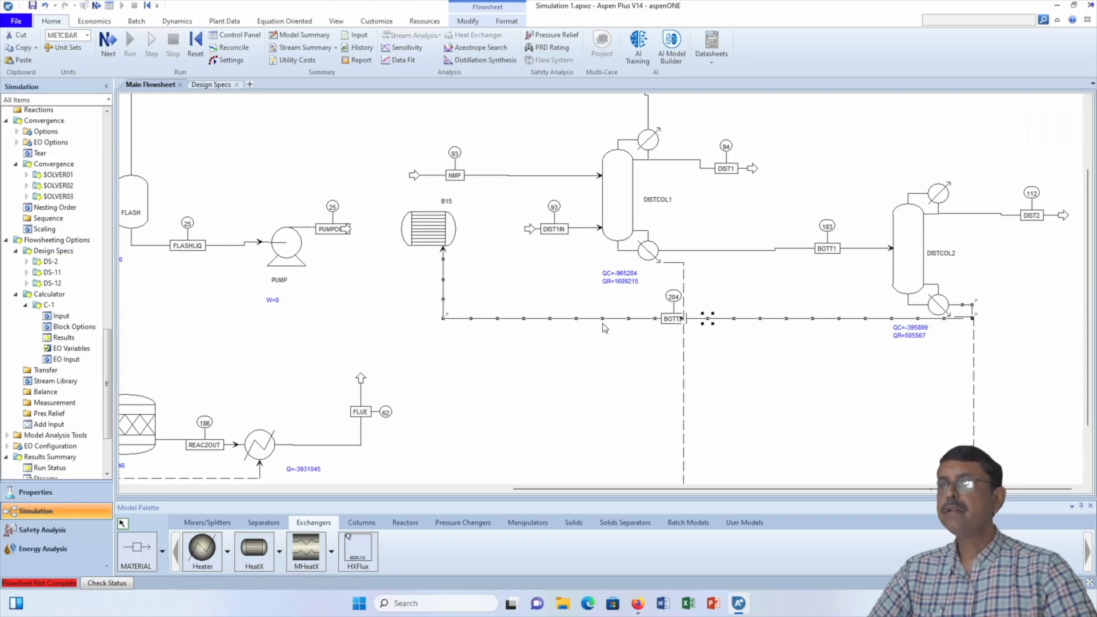
pyautogui.moveTo(579, 324); pyautogui.dragTo(579, 348)
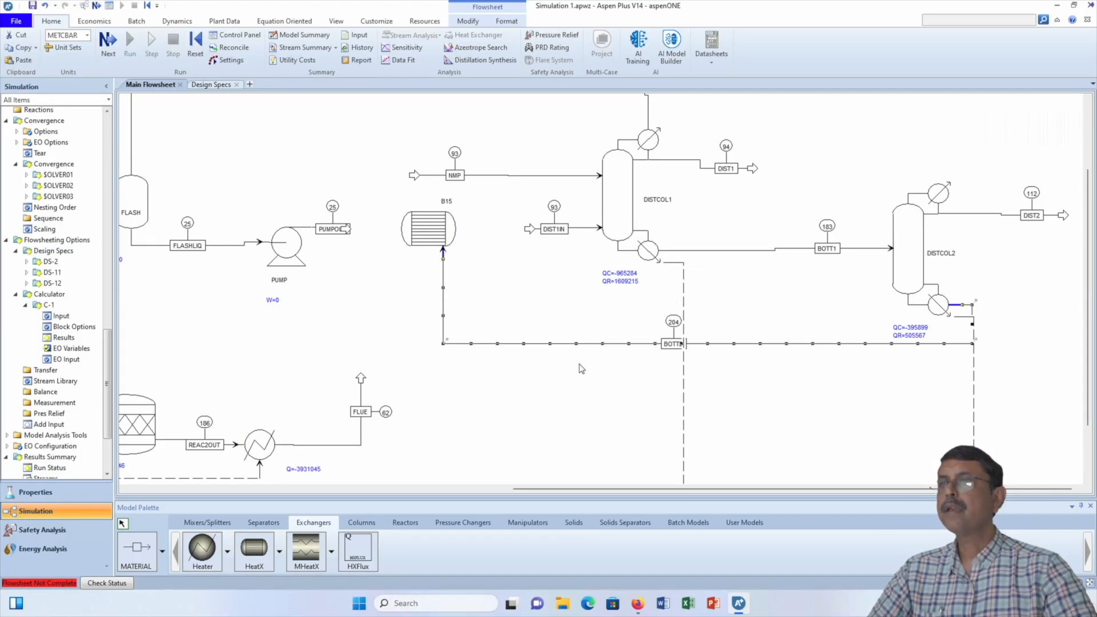
# Reconnect the PUMPOUT stream's destination to B15's cold inlet and the DIST1IN stream's source to B15's cold outlet
pyautogui.rightClick(347, 229)
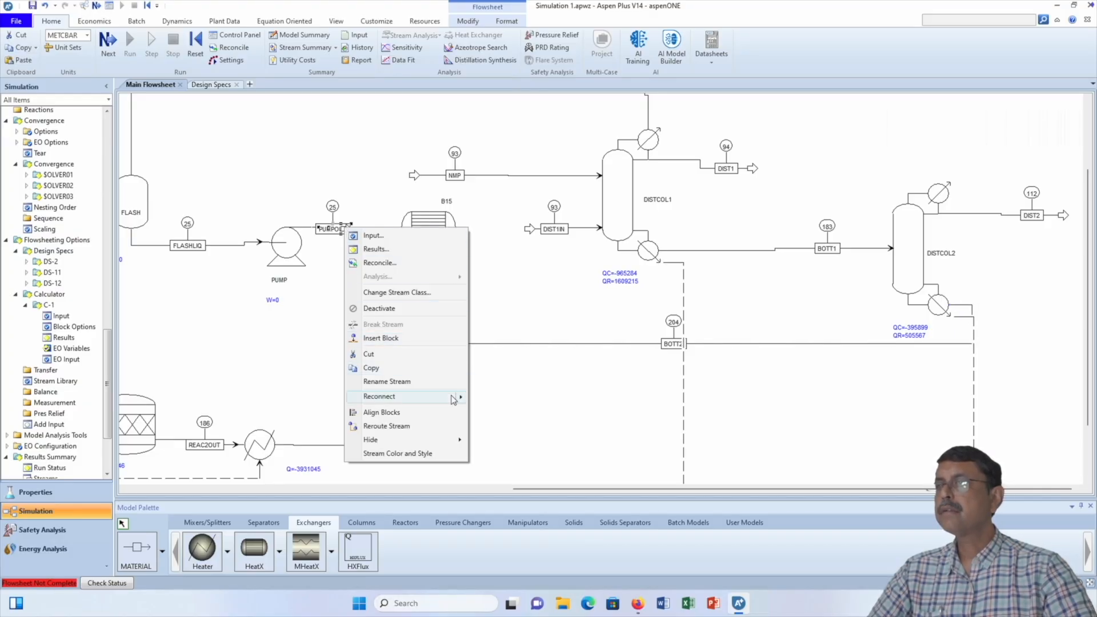
pyautogui.moveTo(452, 396)
pyautogui.click(504, 399)
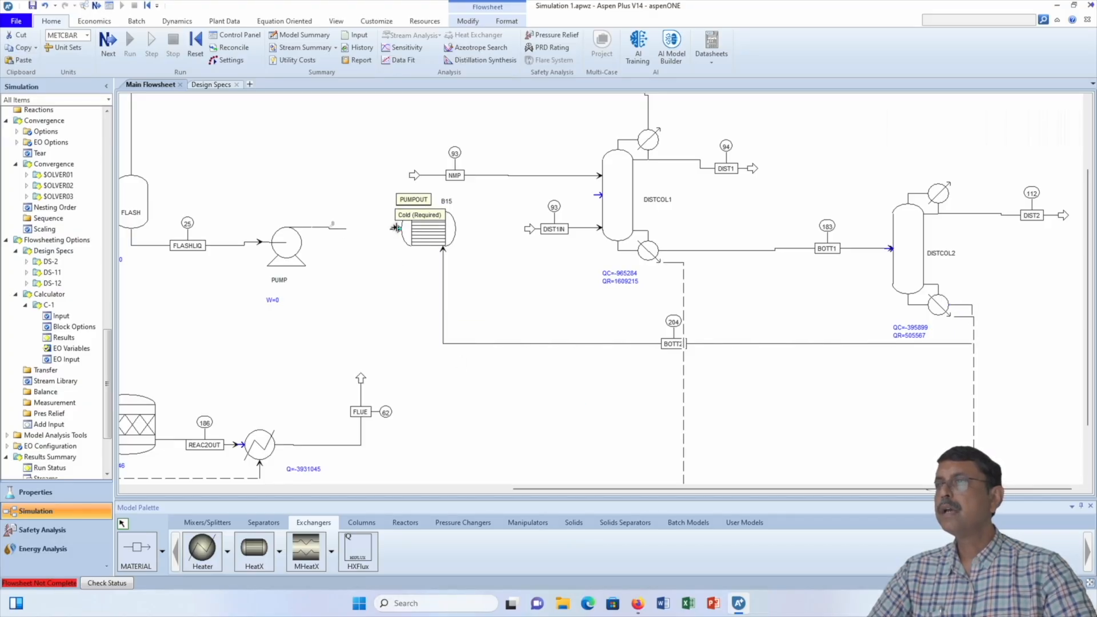
pyautogui.click(395, 228)
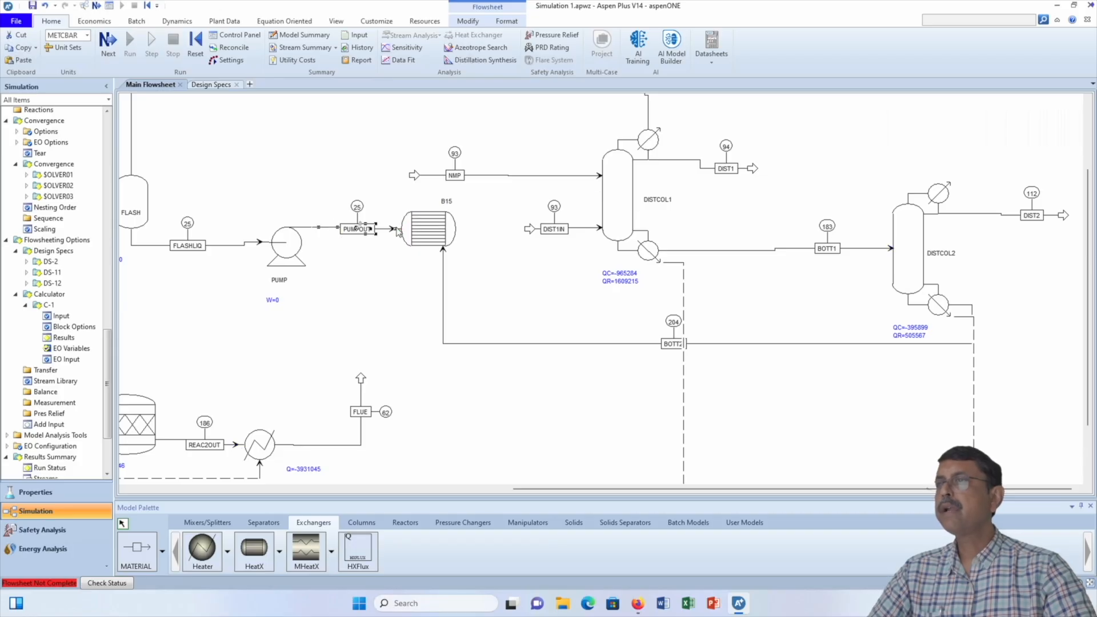
pyautogui.rightClick(531, 230)
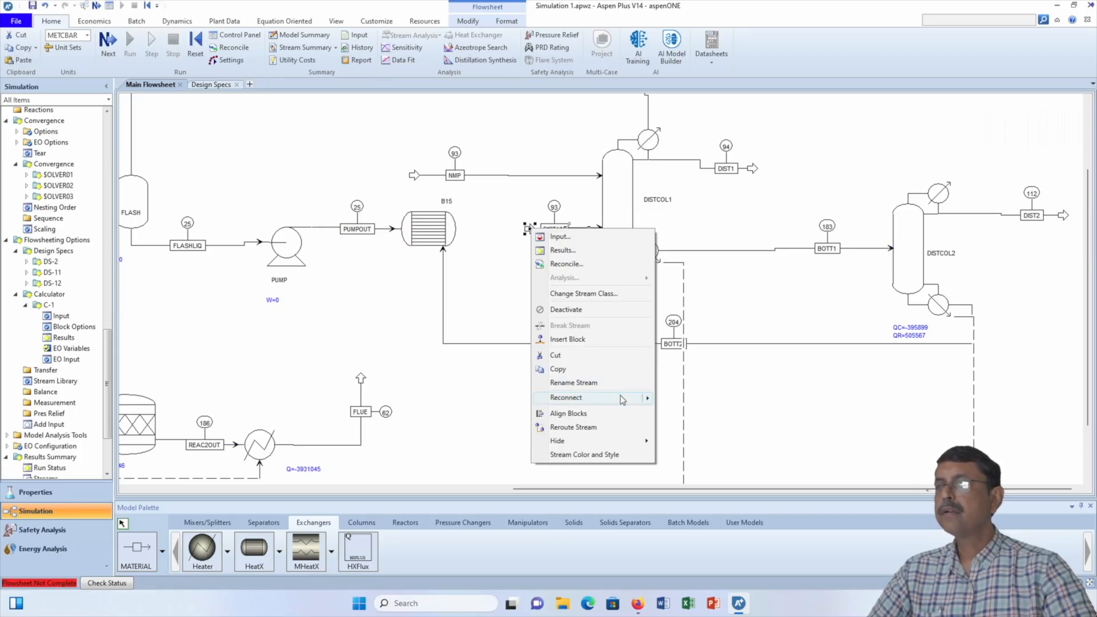
pyautogui.moveTo(623, 398)
pyautogui.click(698, 414)
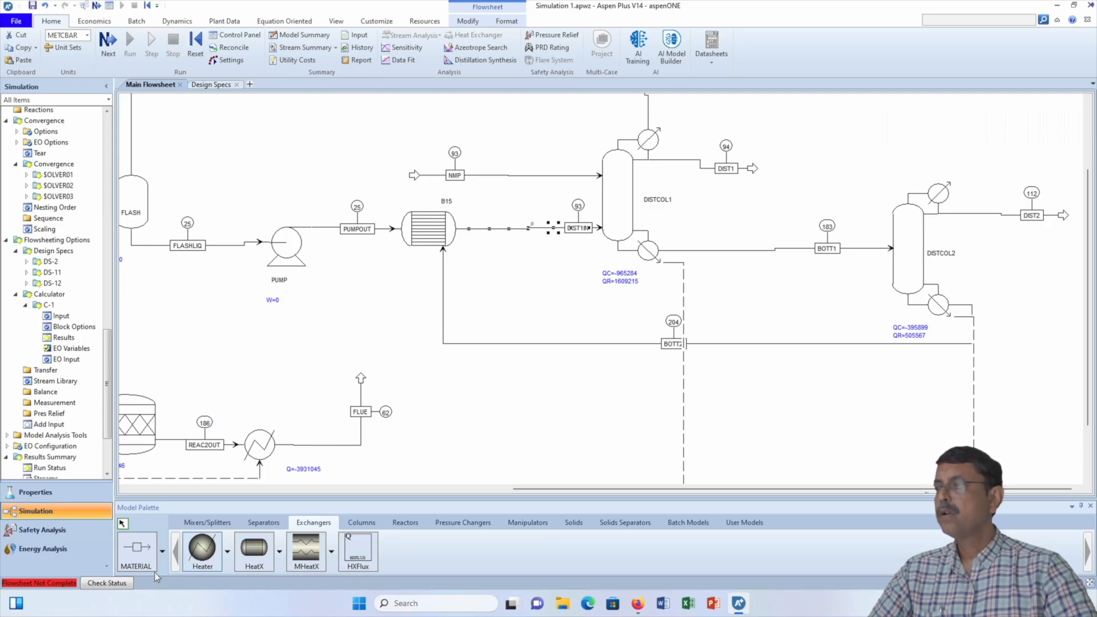
# Draw a material product stream from B15's hot outlet, ending above the exchanger, and rename it NMPREC
pyautogui.click(136, 553)
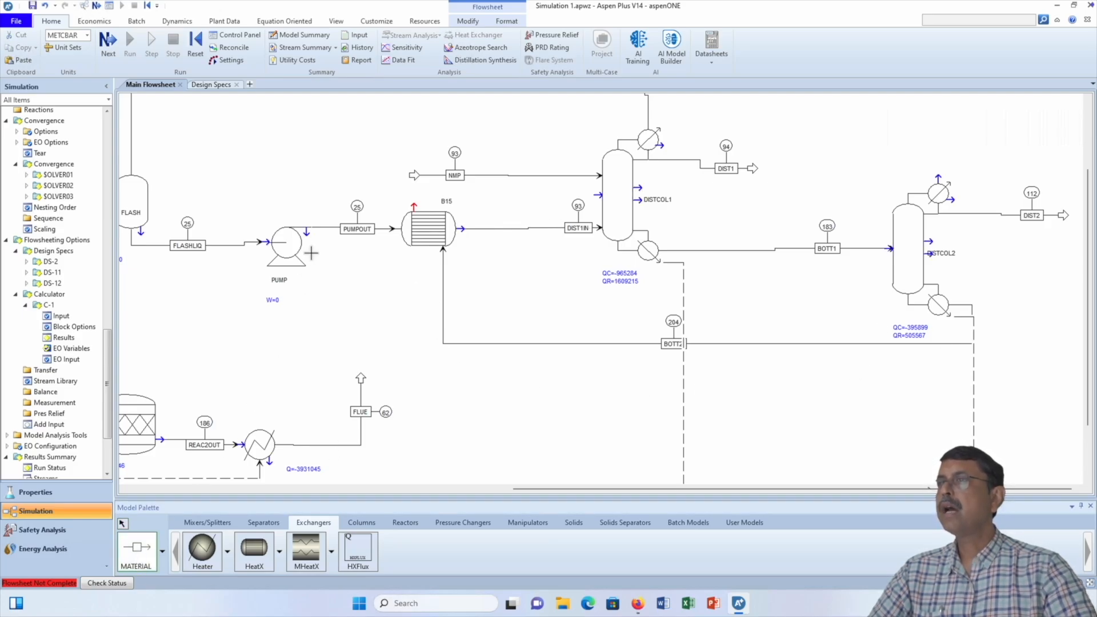
pyautogui.click(415, 203)
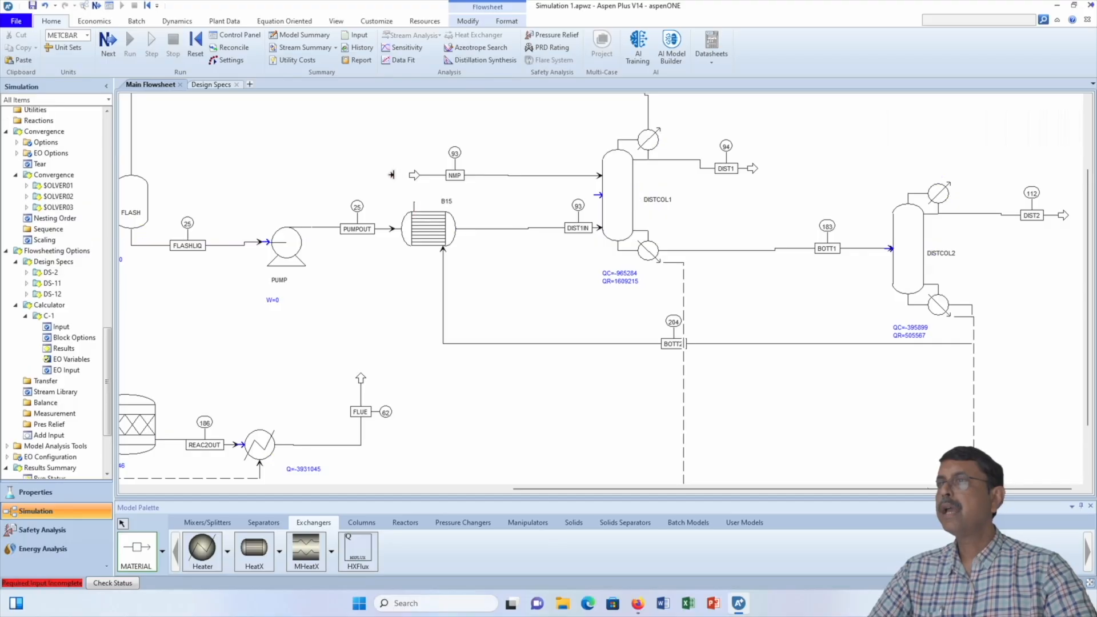
pyautogui.click(375, 116)
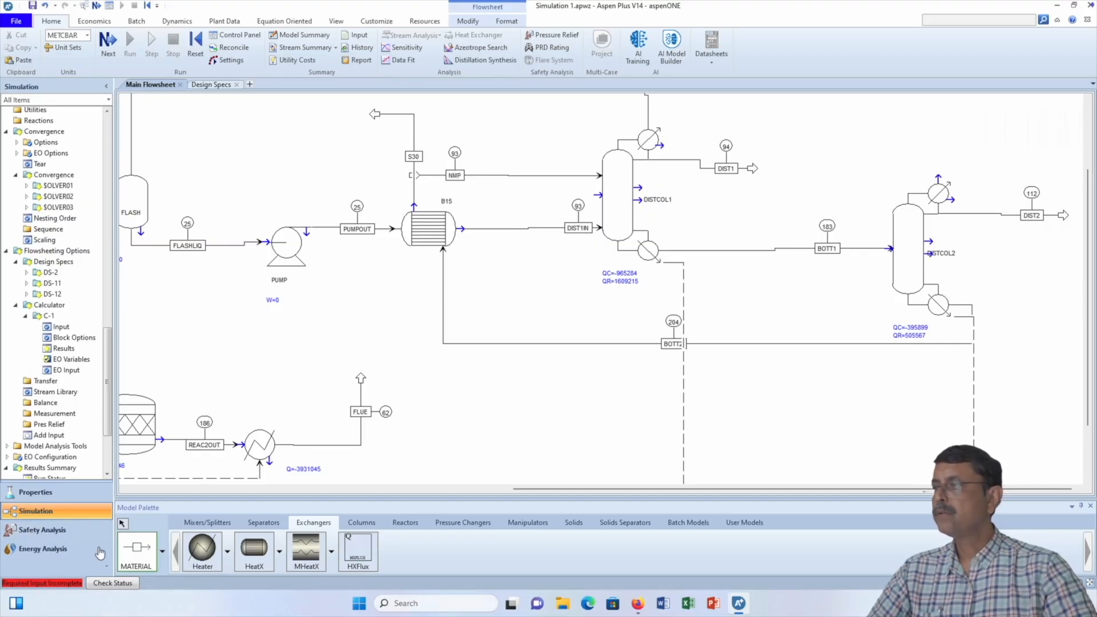
pyautogui.click(122, 524)
pyautogui.doubleClick(416, 157)
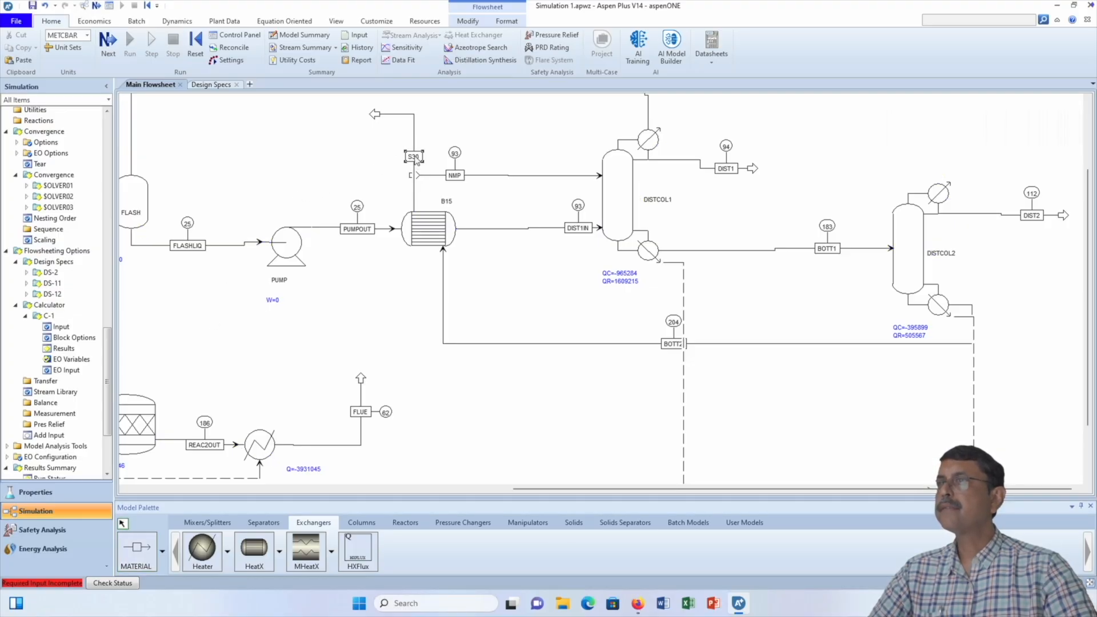
pyautogui.write('NMPREC')
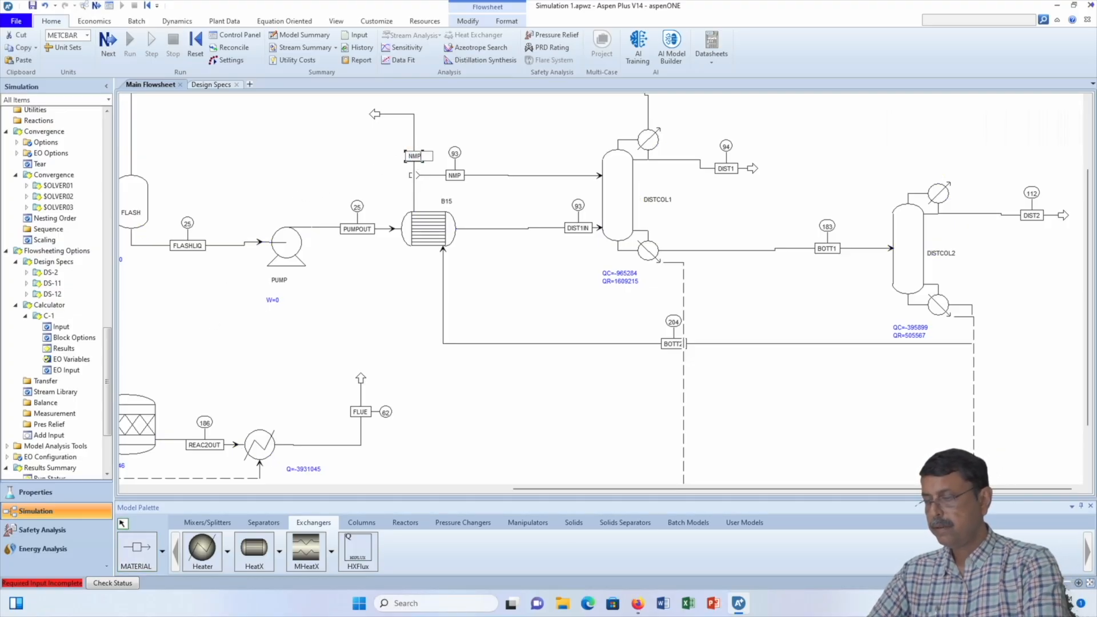
pyautogui.click(524, 207)
# Move the NMPREC label up beside its outlet arrow and shift the start of the NMP feed clear of the NMPREC line
pyautogui.moveTo(429, 161); pyautogui.dragTo(422, 120)
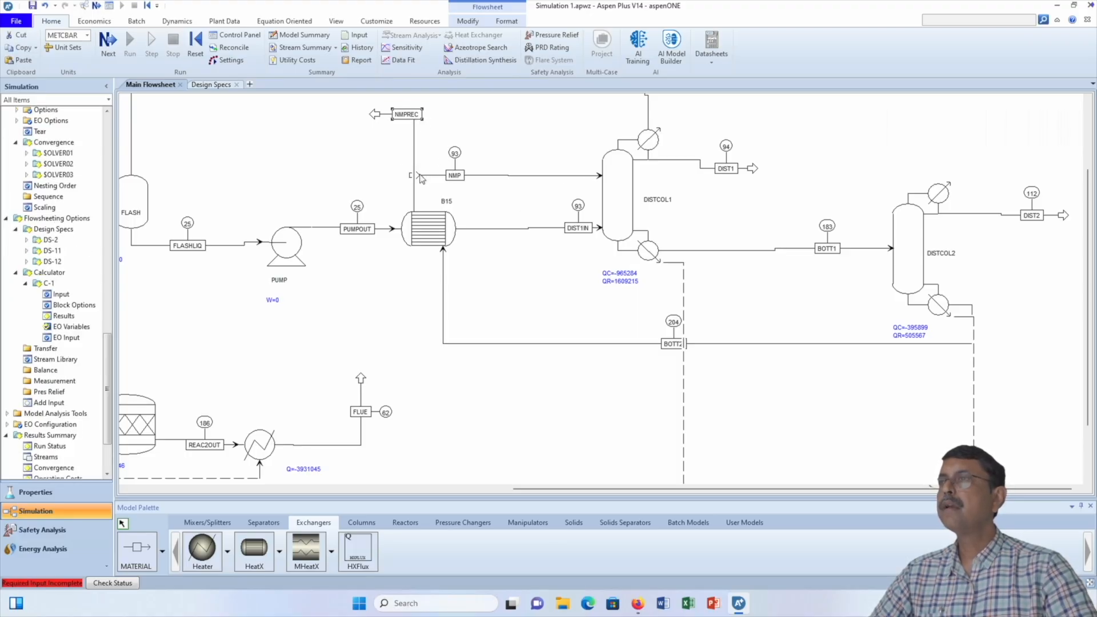
pyautogui.moveTo(421, 178); pyautogui.dragTo(448, 175)
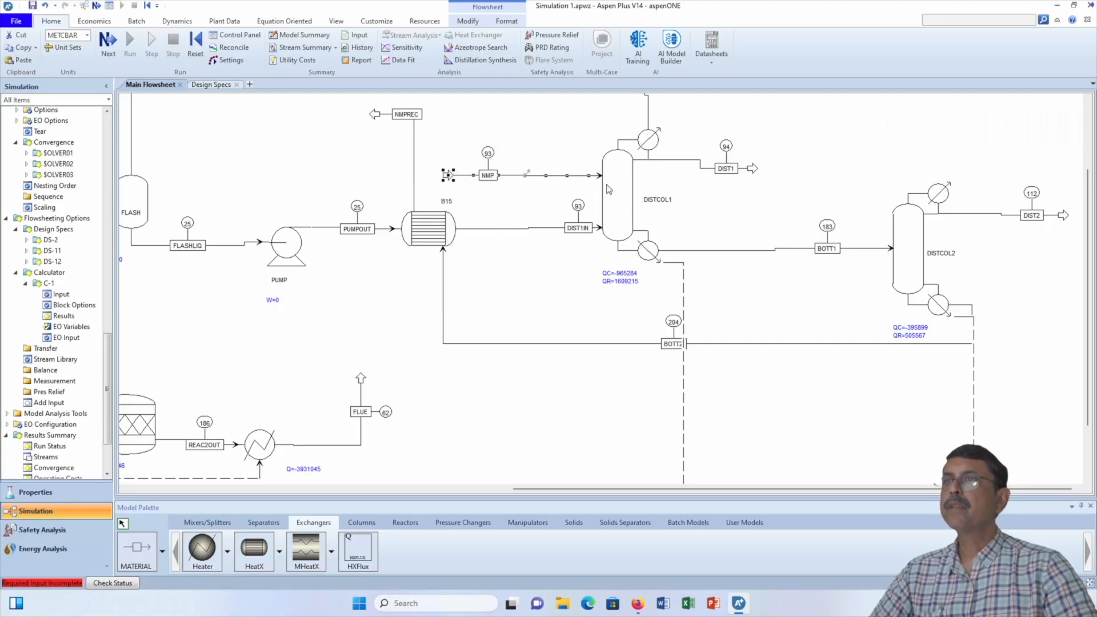
pyautogui.click(413, 331)
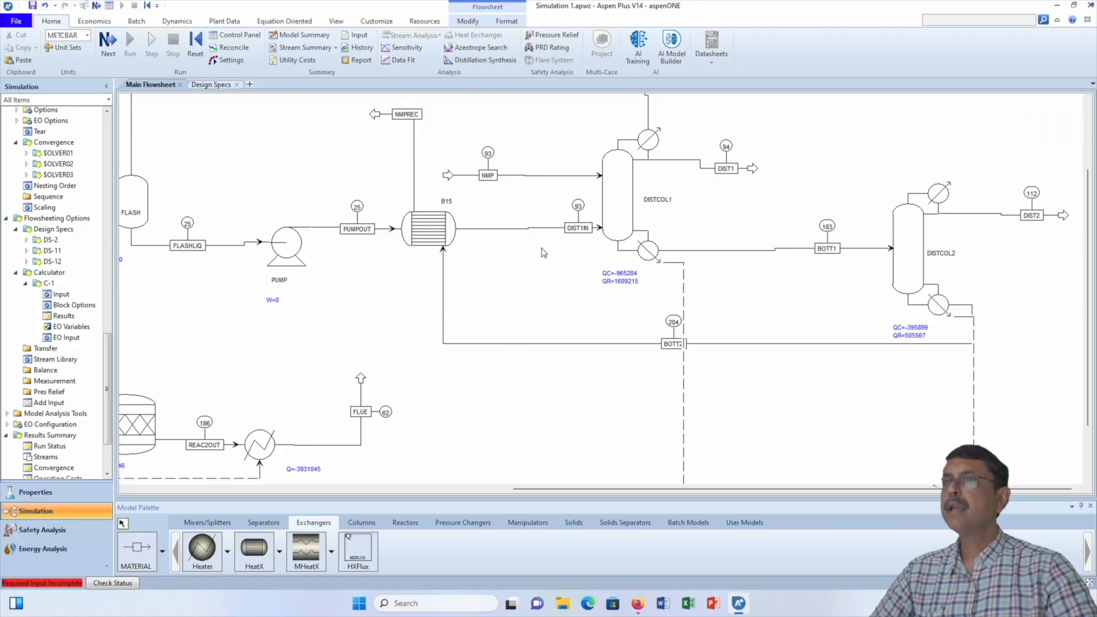
# Specify exchanger B15 by a cold stream outlet temperature of 93 C and close its form
pyautogui.click(436, 232)
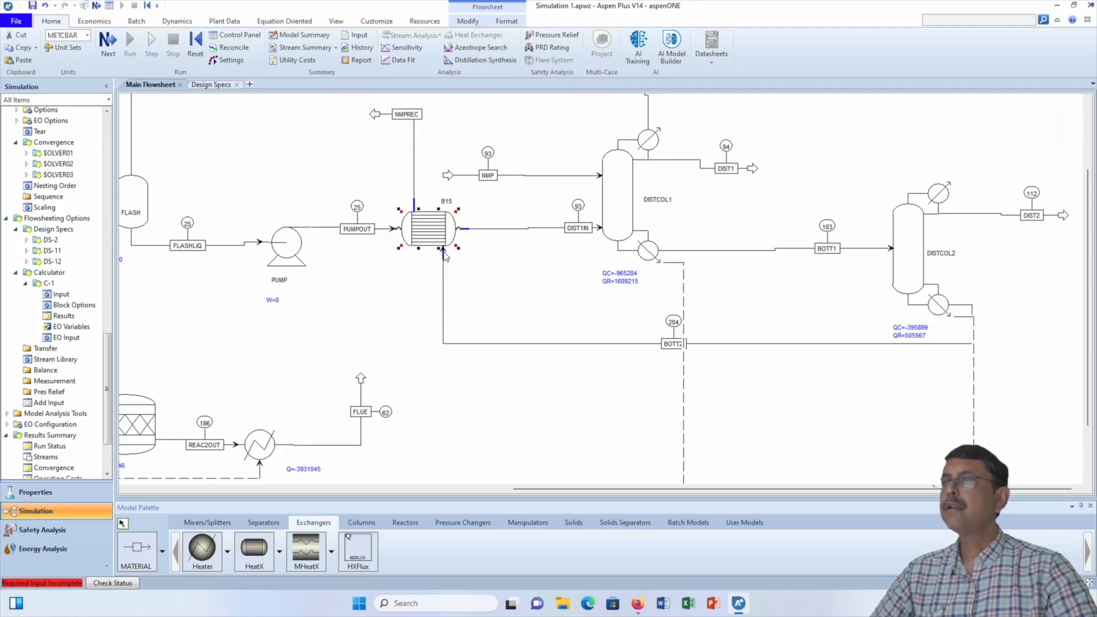
pyautogui.doubleClick(461, 258)
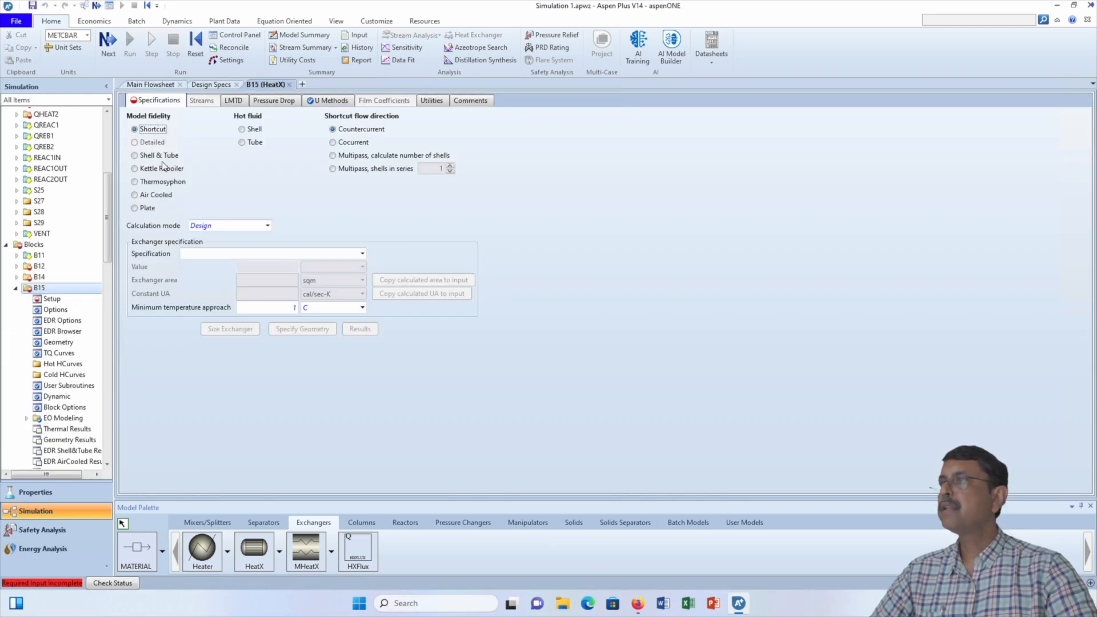
pyautogui.click(362, 254)
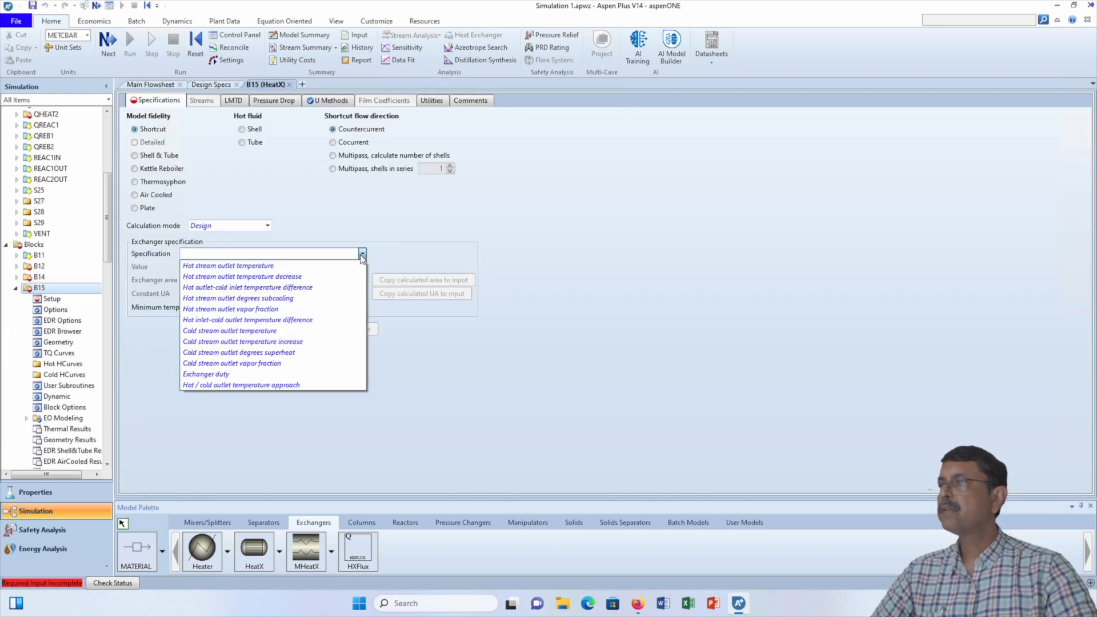
pyautogui.click(251, 331)
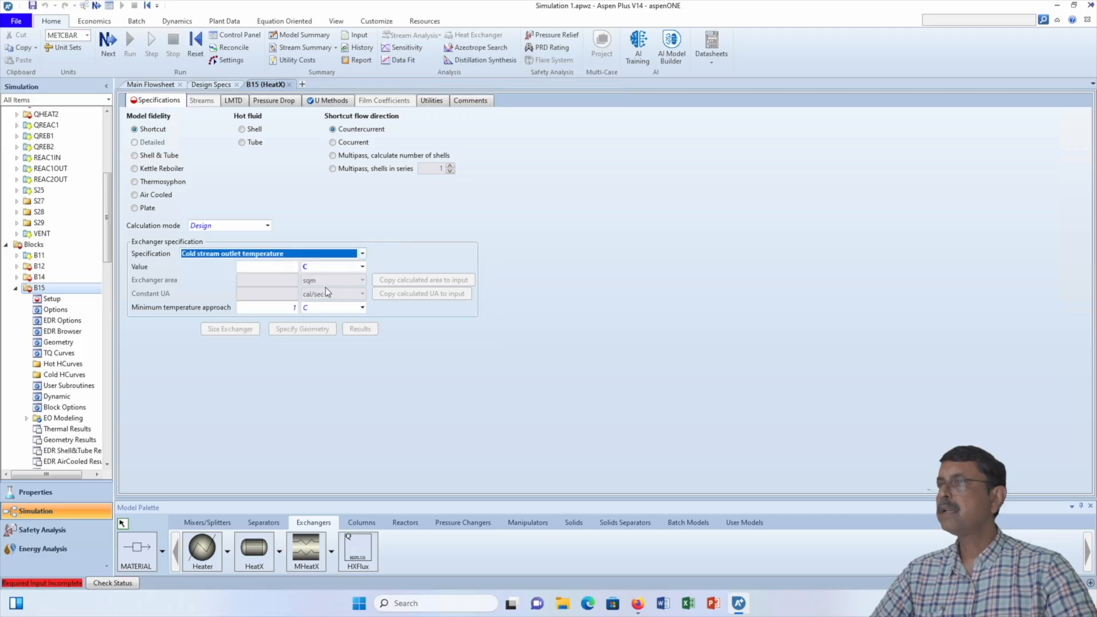
pyautogui.click(275, 269)
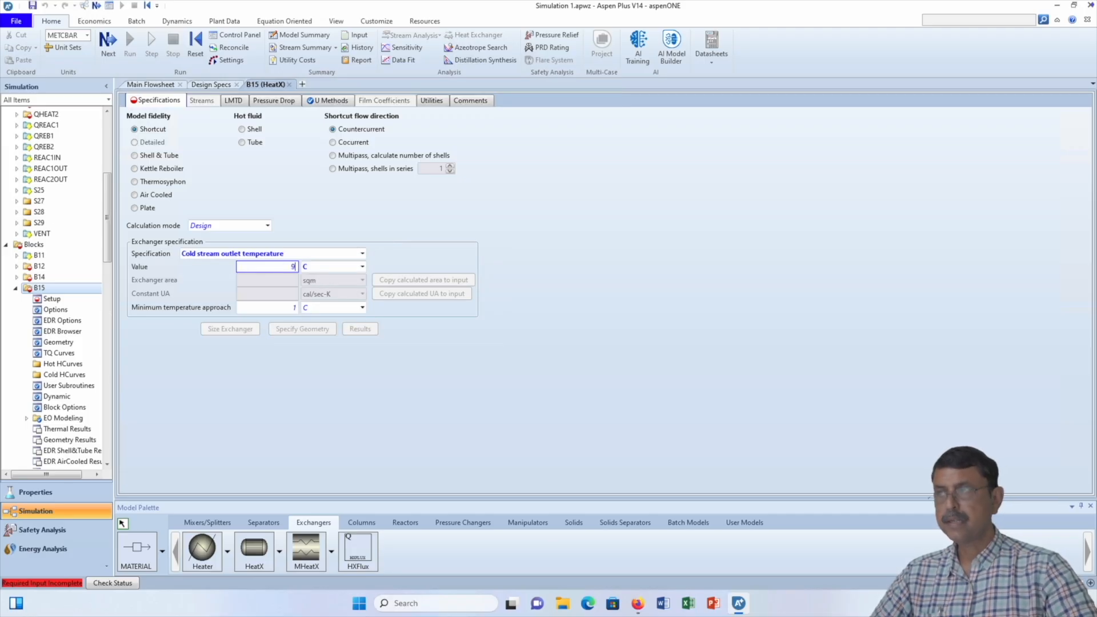
pyautogui.write('93')
pyautogui.press('Return')
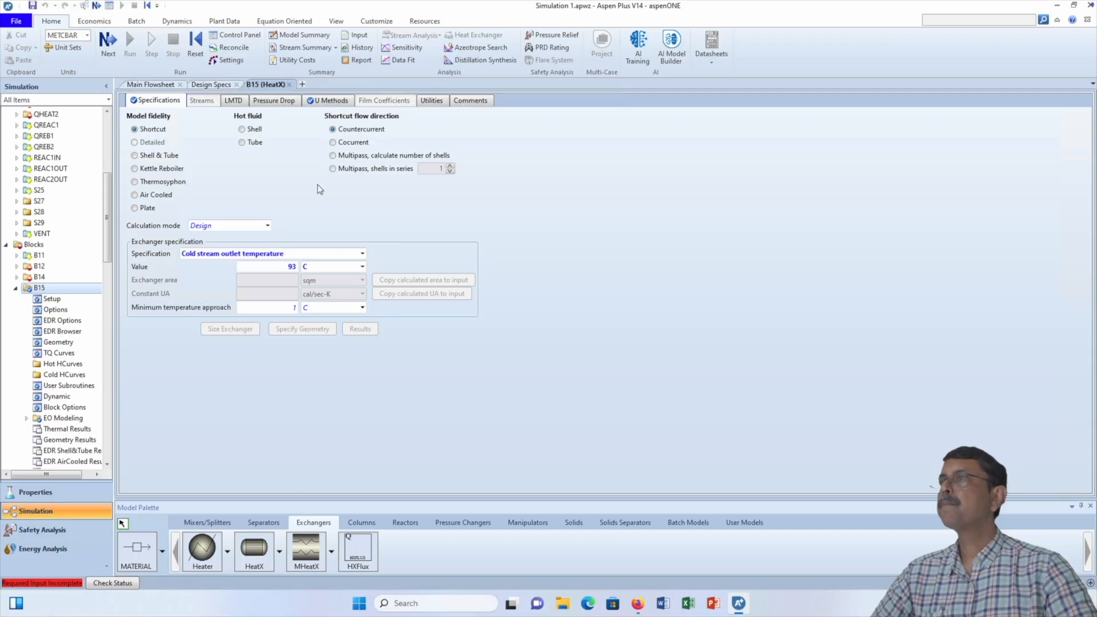
pyautogui.click(289, 85)
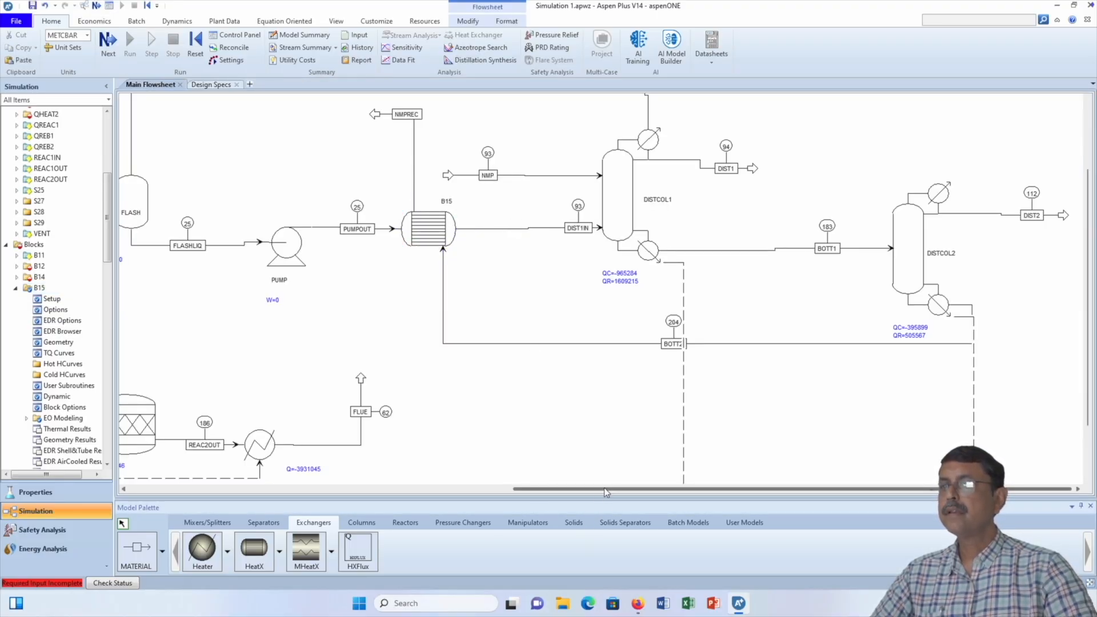
# Specify exchanger B12 by a cold stream outlet temperature of 220 C and close its form
pyautogui.click(399, 488)
pyautogui.moveTo(398, 488); pyautogui.dragTo(218, 490)
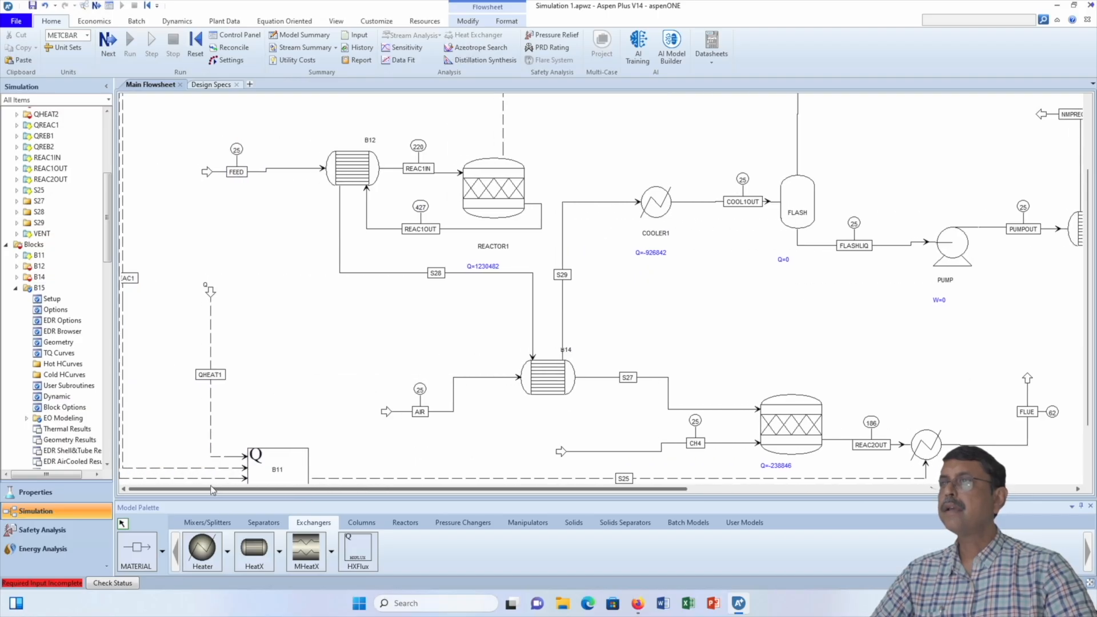
pyautogui.doubleClick(351, 177)
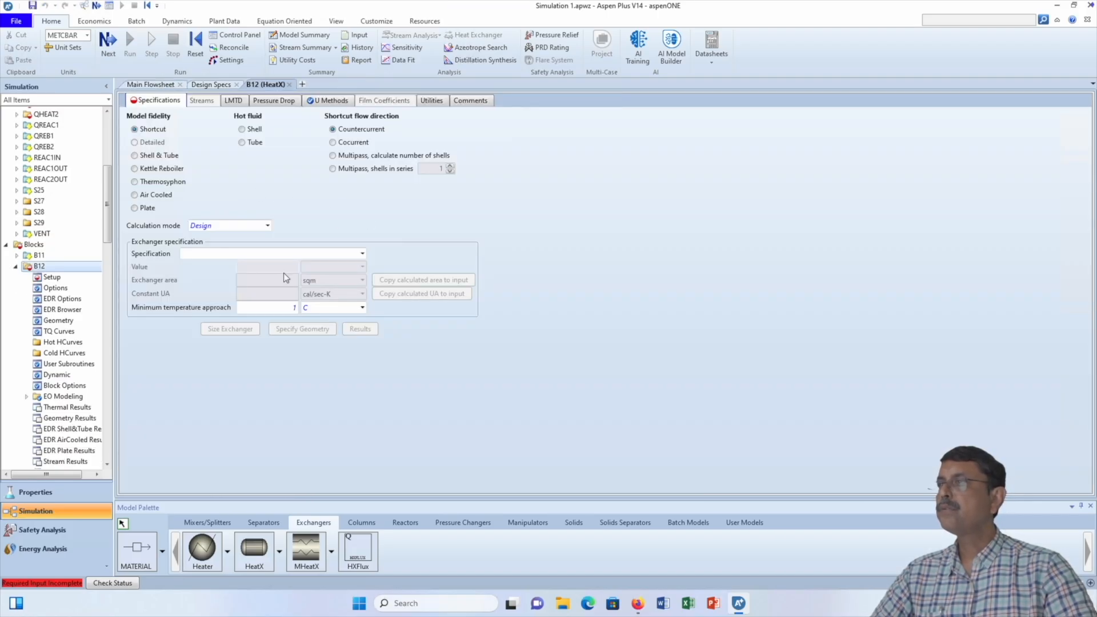
pyautogui.click(362, 253)
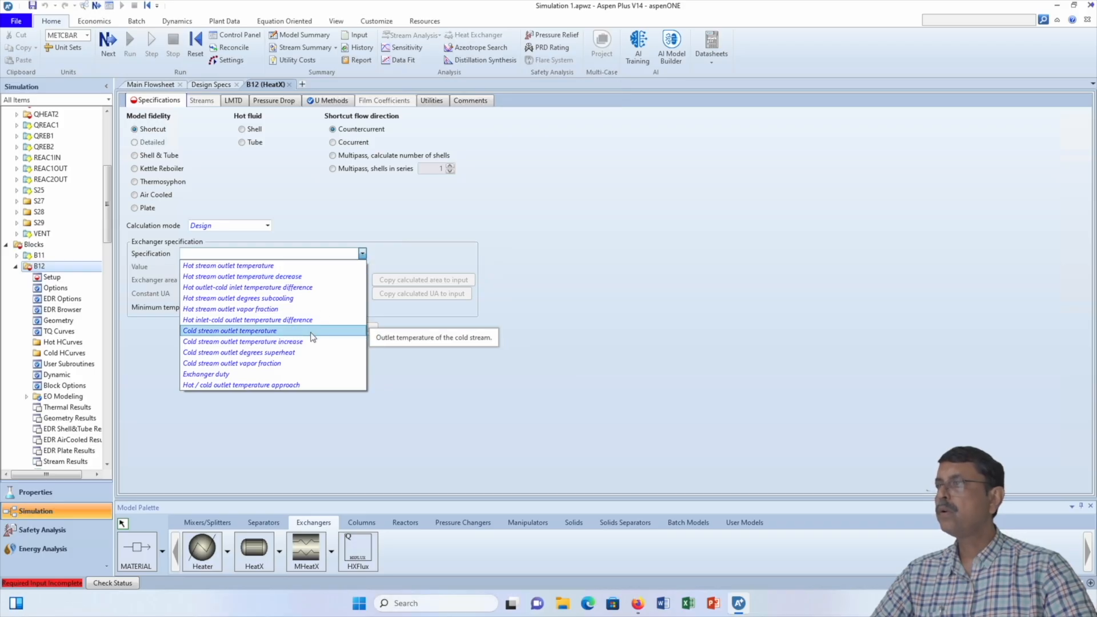
pyautogui.click(312, 331)
pyautogui.click(290, 273)
pyautogui.write('220')
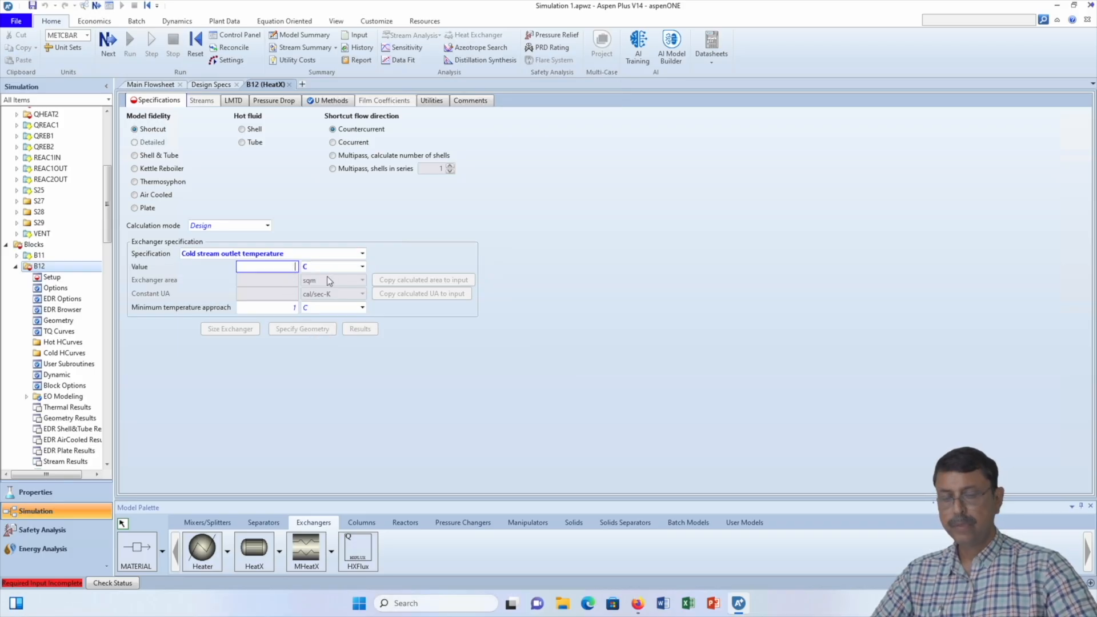
pyautogui.click(423, 224)
pyautogui.click(289, 84)
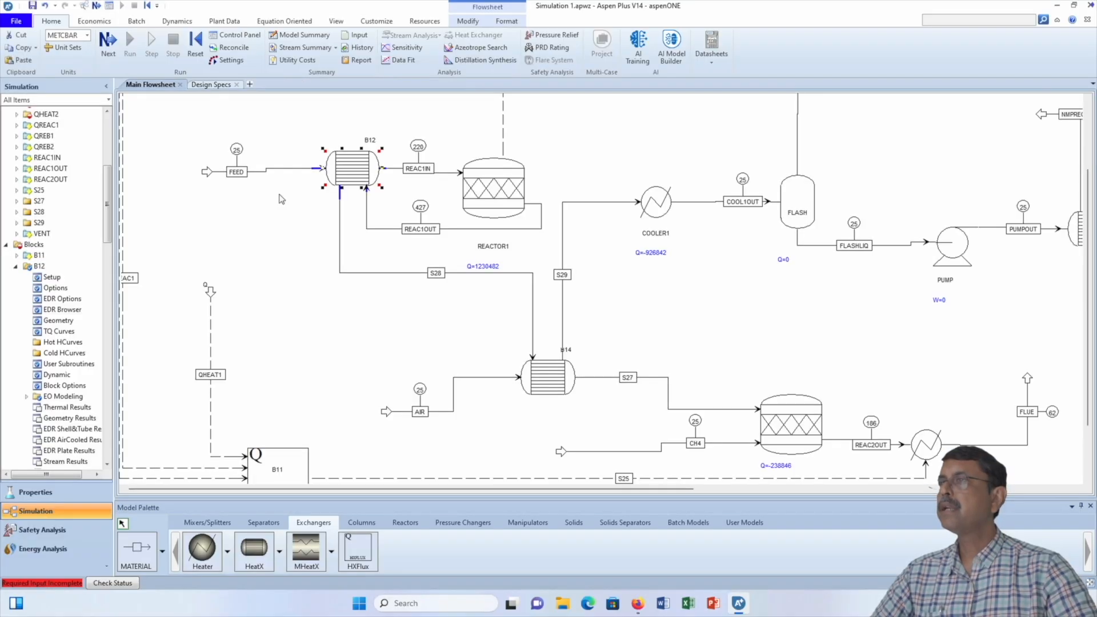
# Specify exchanger B14 by a cold stream outlet temperature of 90 C and close its form
pyautogui.click(338, 341)
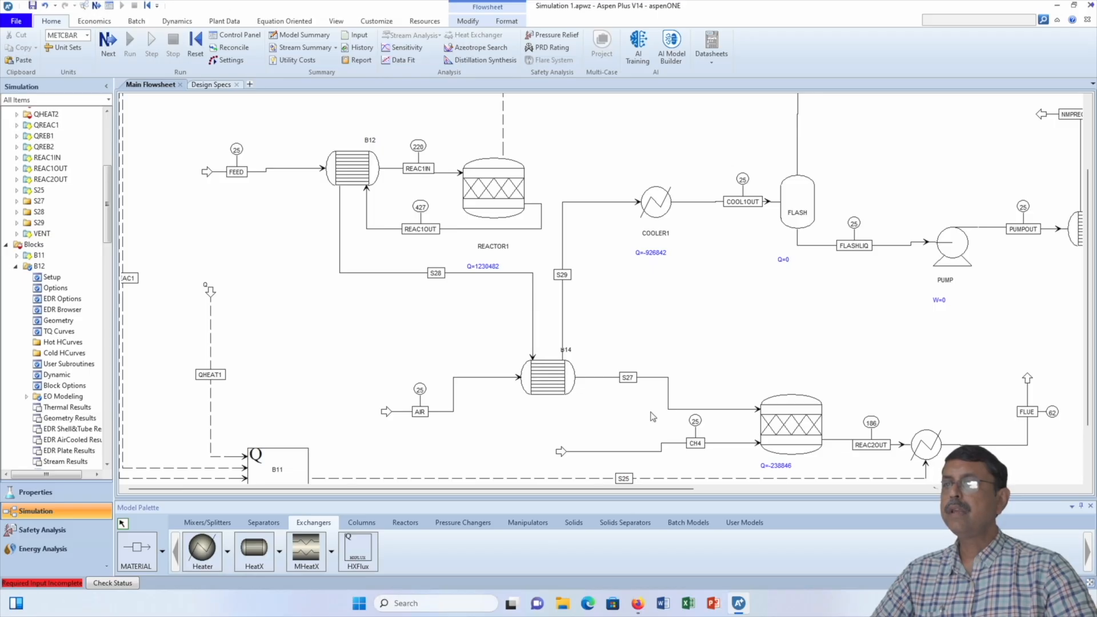
pyautogui.doubleClick(548, 386)
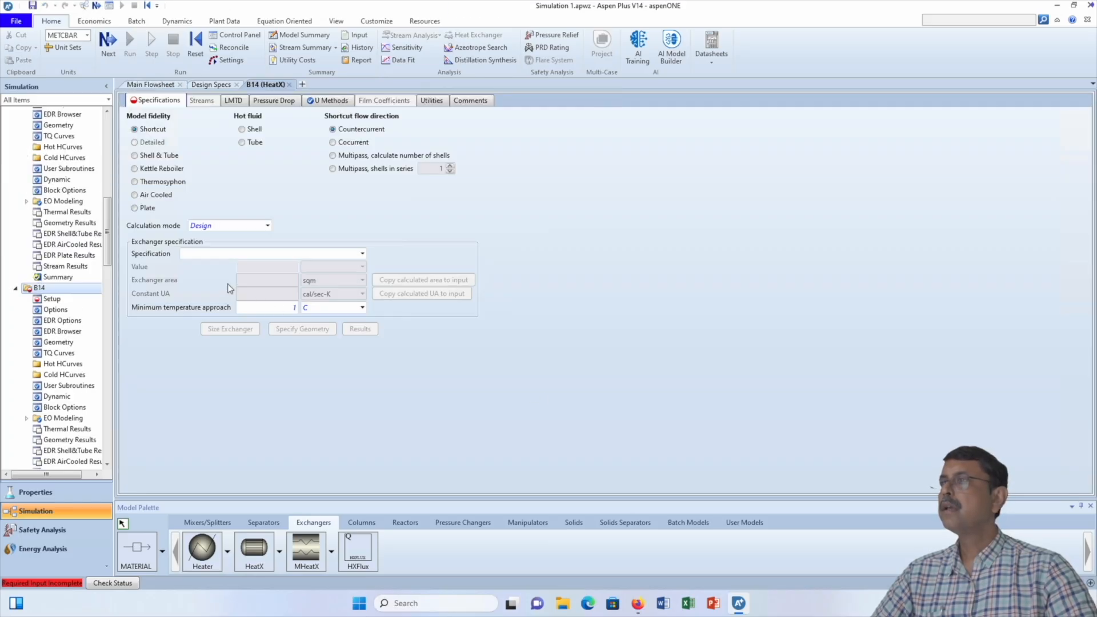
pyautogui.click(361, 254)
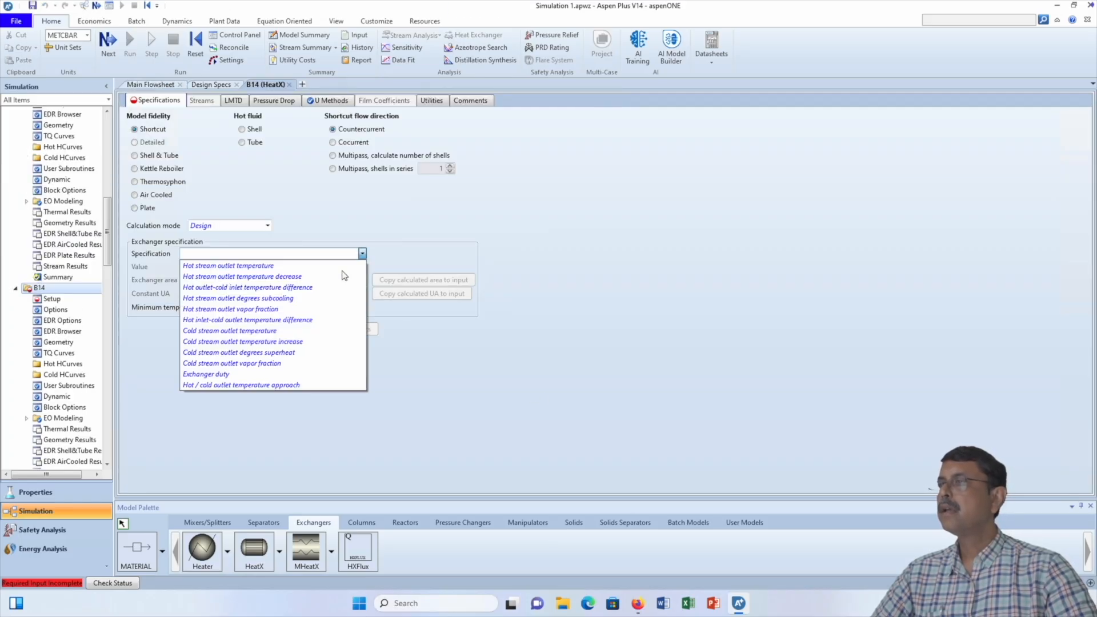
pyautogui.click(293, 330)
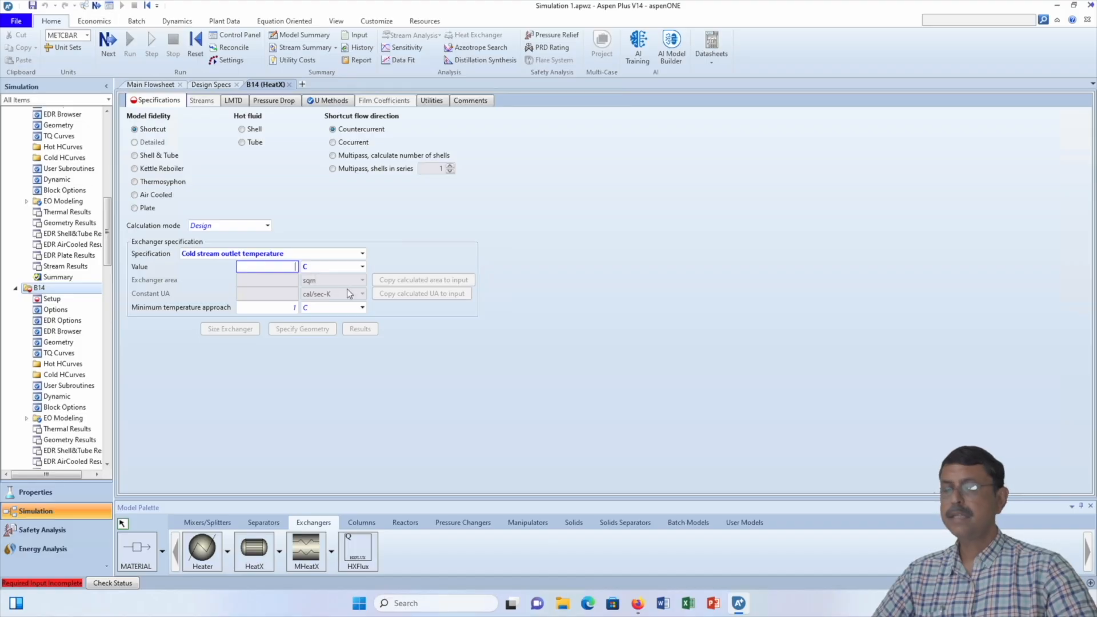
pyautogui.write('9')
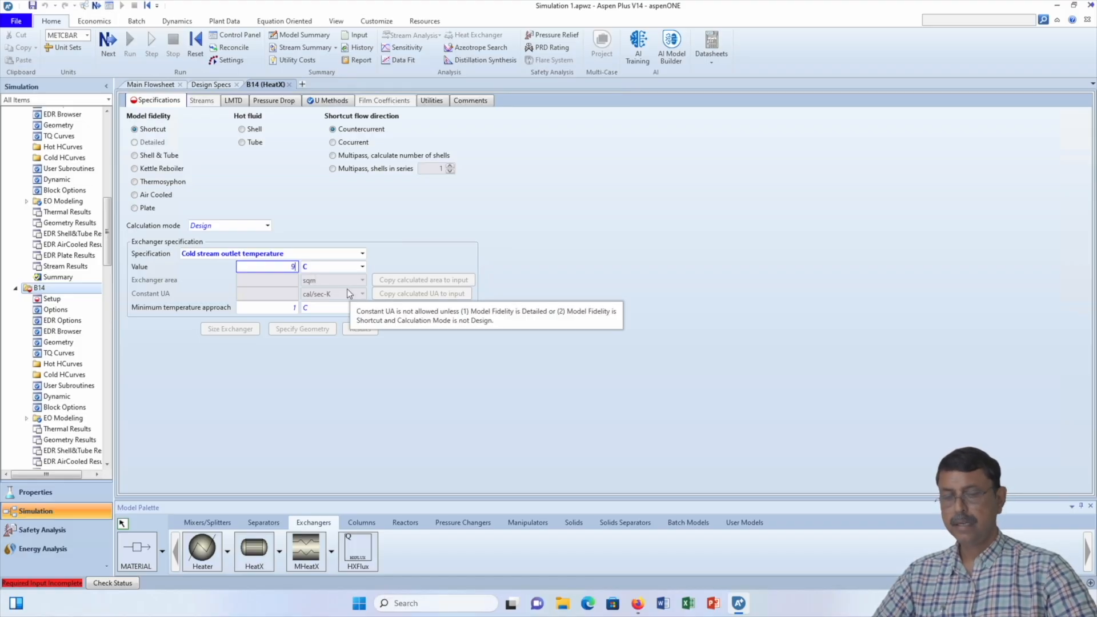
pyautogui.write('0')
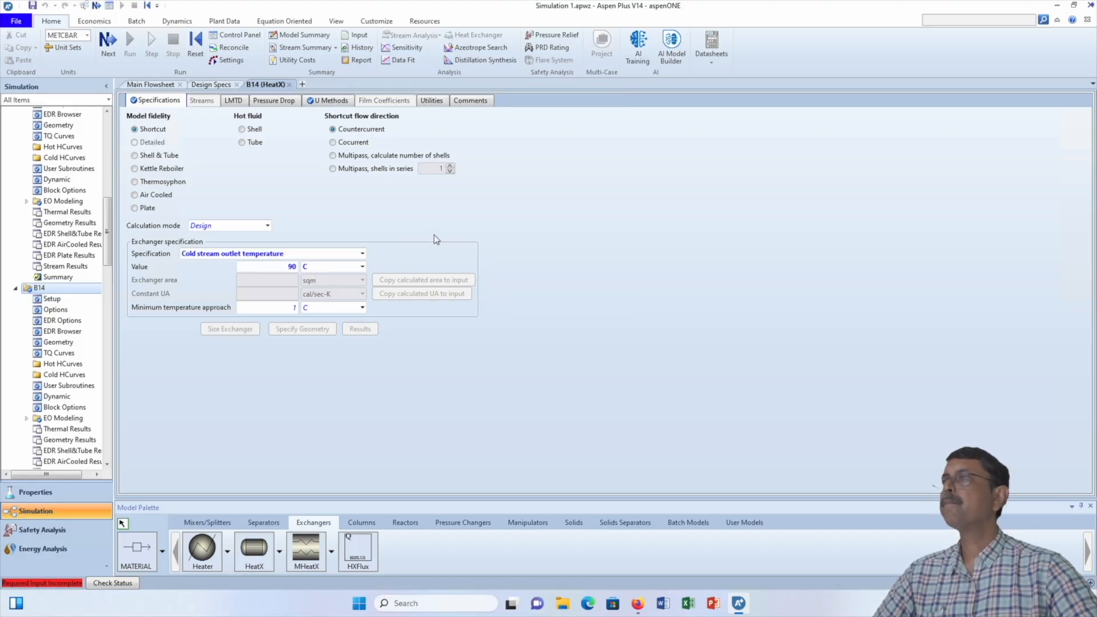
pyautogui.click(289, 85)
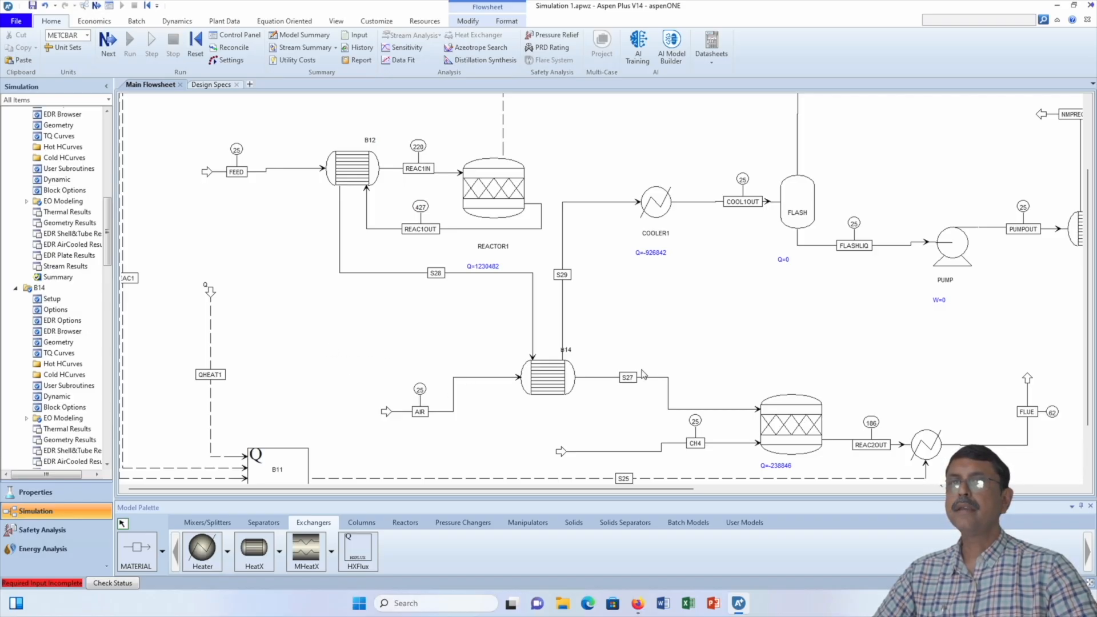
# Delete the unconnected heat streams QHEAT2 and QHEAT1 that feed heat mixer B11, confirming each deletion
pyautogui.scroll(-4, 652, 374)
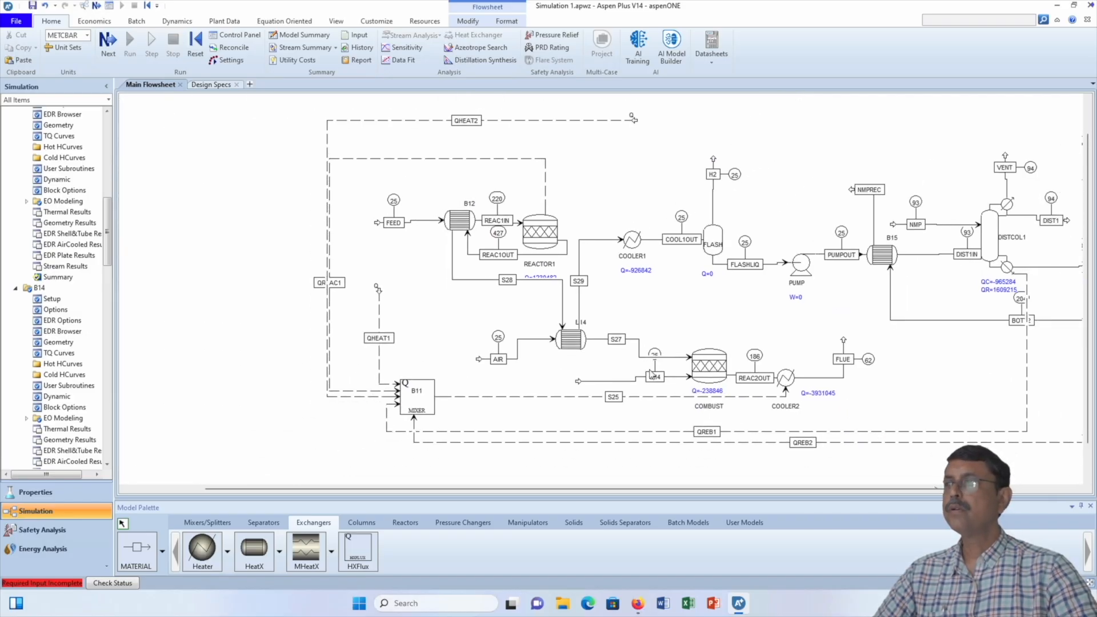
pyautogui.moveTo(107, 234); pyautogui.dragTo(105, 137)
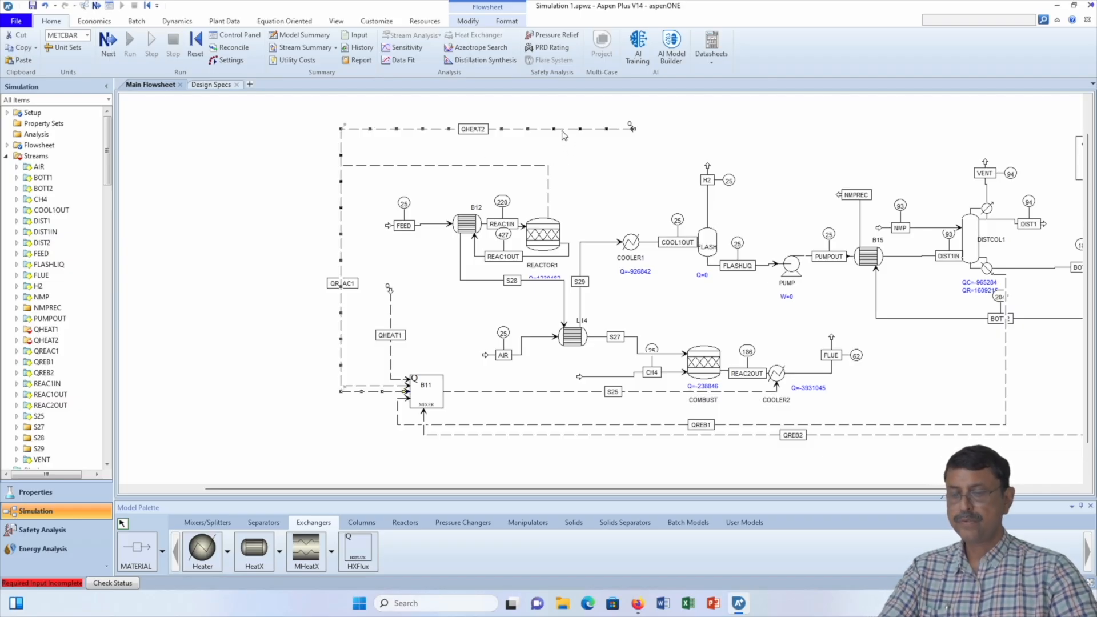
pyautogui.press('Delete')
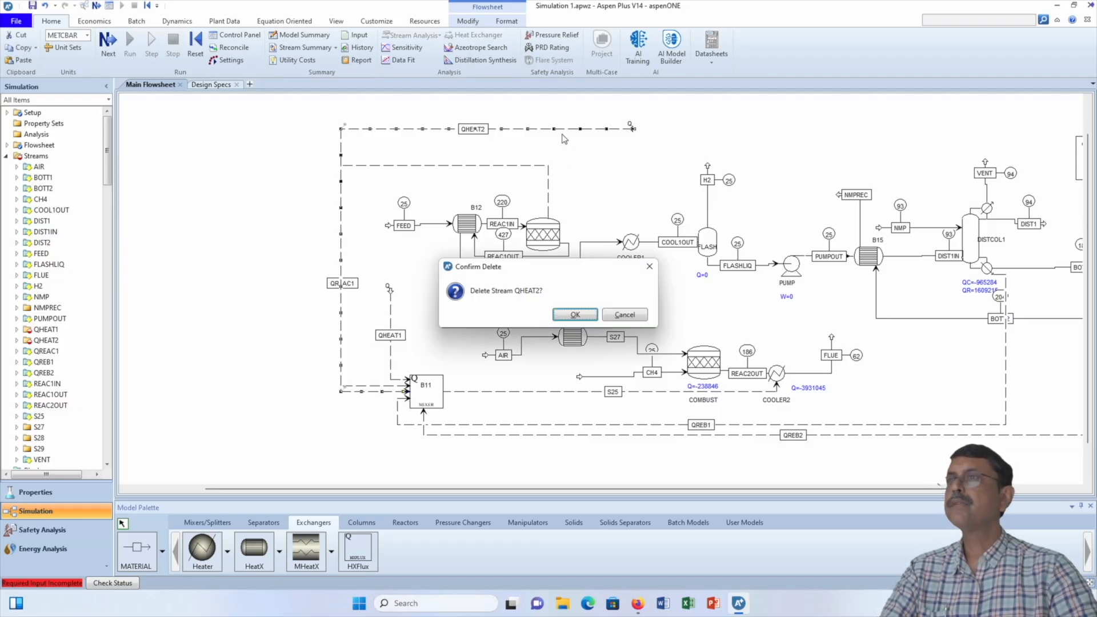
pyautogui.click(575, 315)
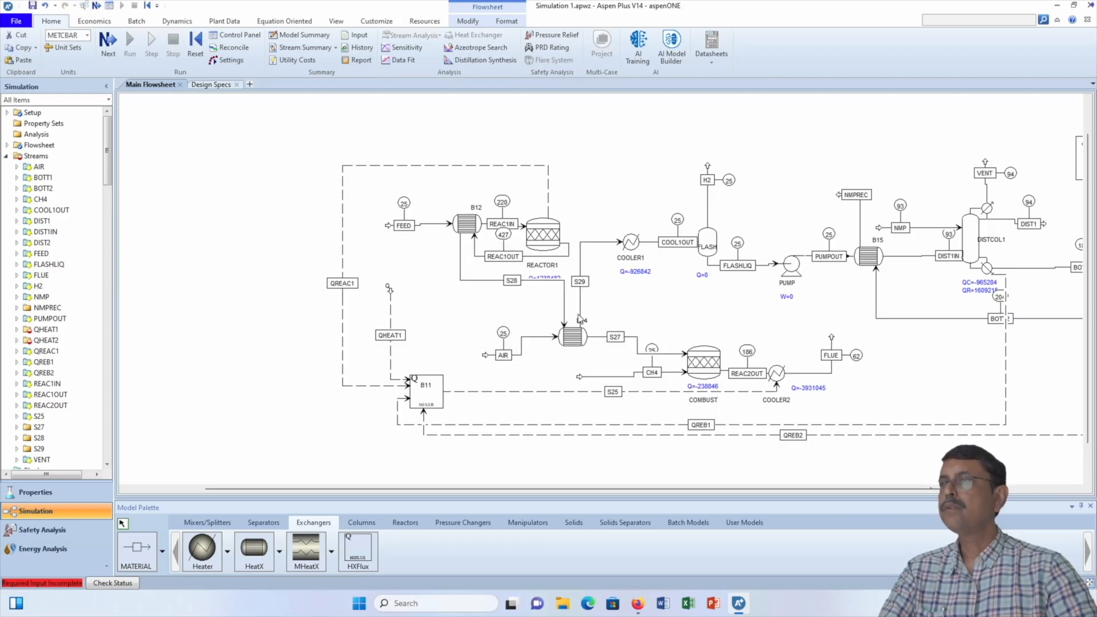
pyautogui.click(392, 318)
pyautogui.press('Delete')
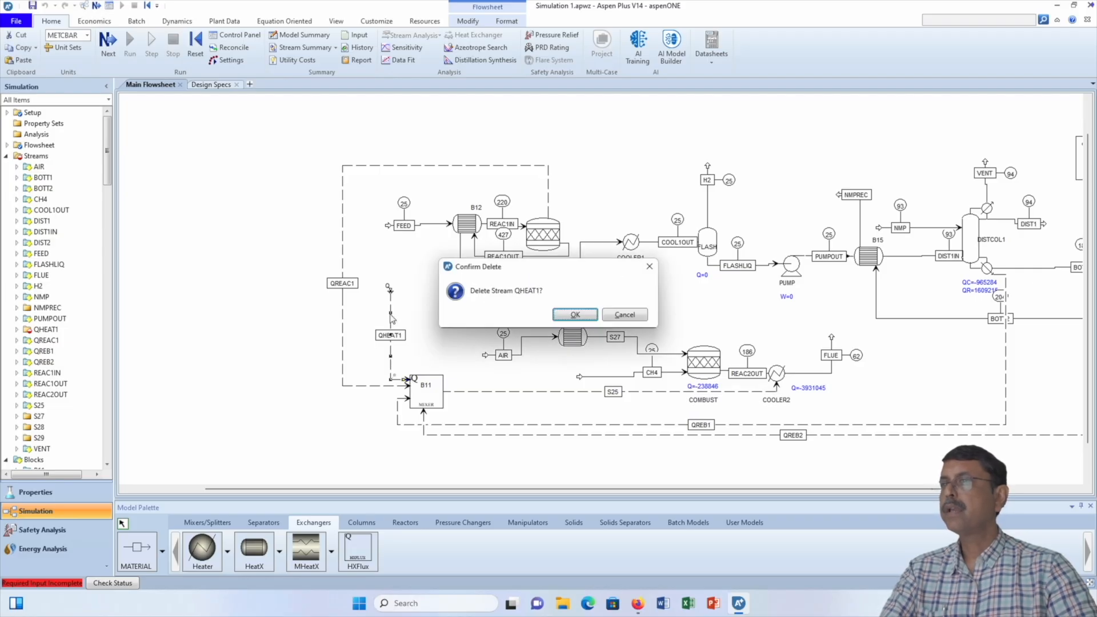
pyautogui.click(575, 315)
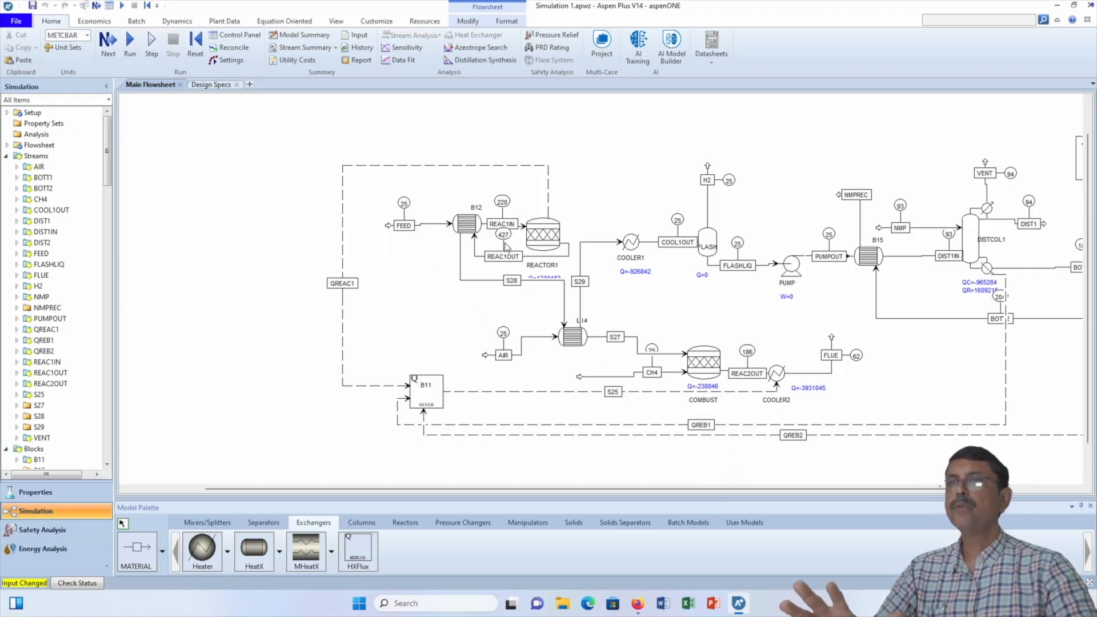
# Fit the whole flowsheet in view and run the simulation with the specified exchangers
pyautogui.rightClick(584, 130)
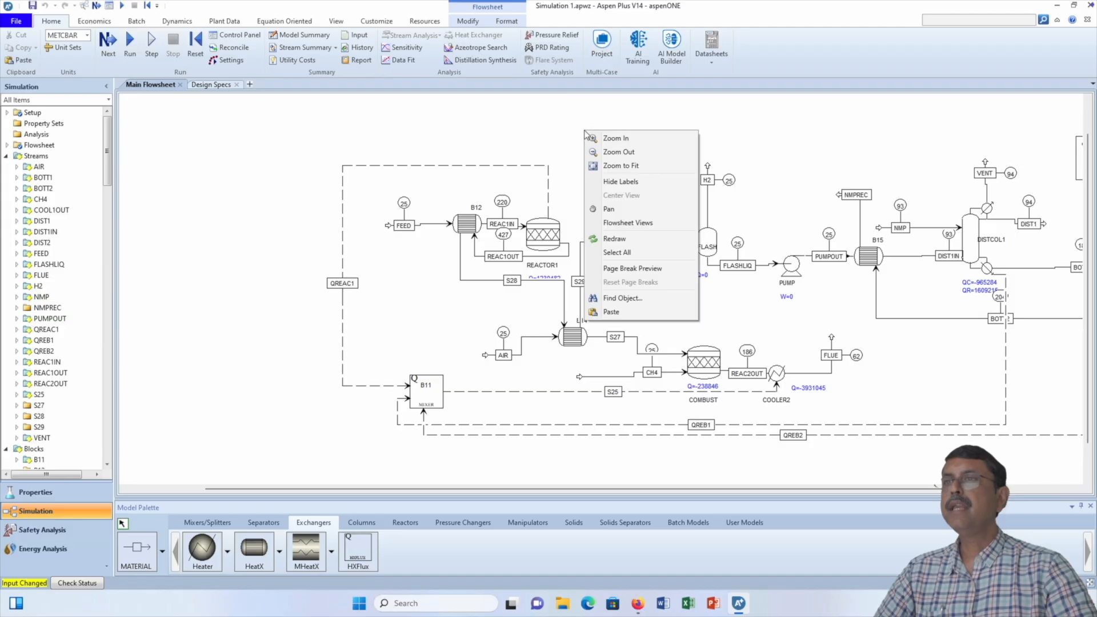
pyautogui.click(615, 167)
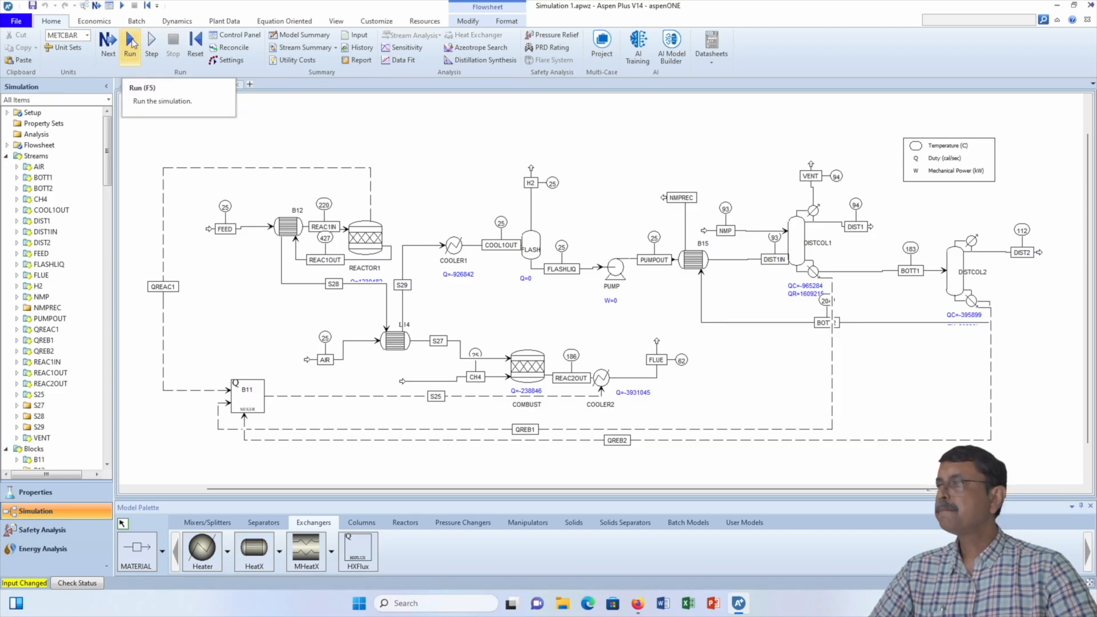
pyautogui.click(132, 43)
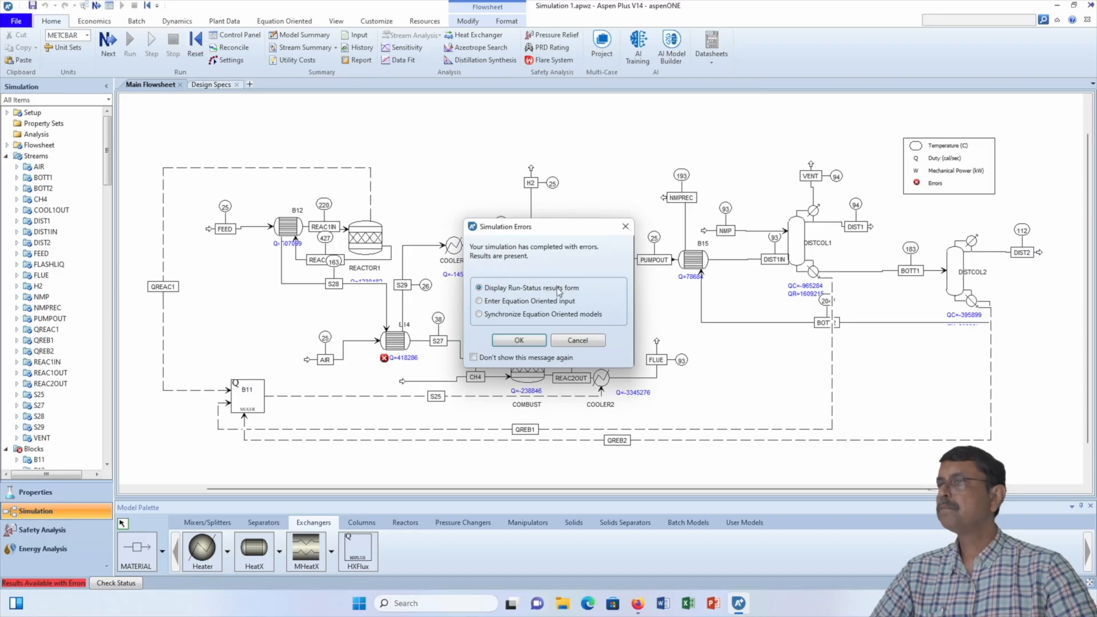
# Examine the run status and exchanger B14's status messages, and close both result forms
pyautogui.click(519, 340)
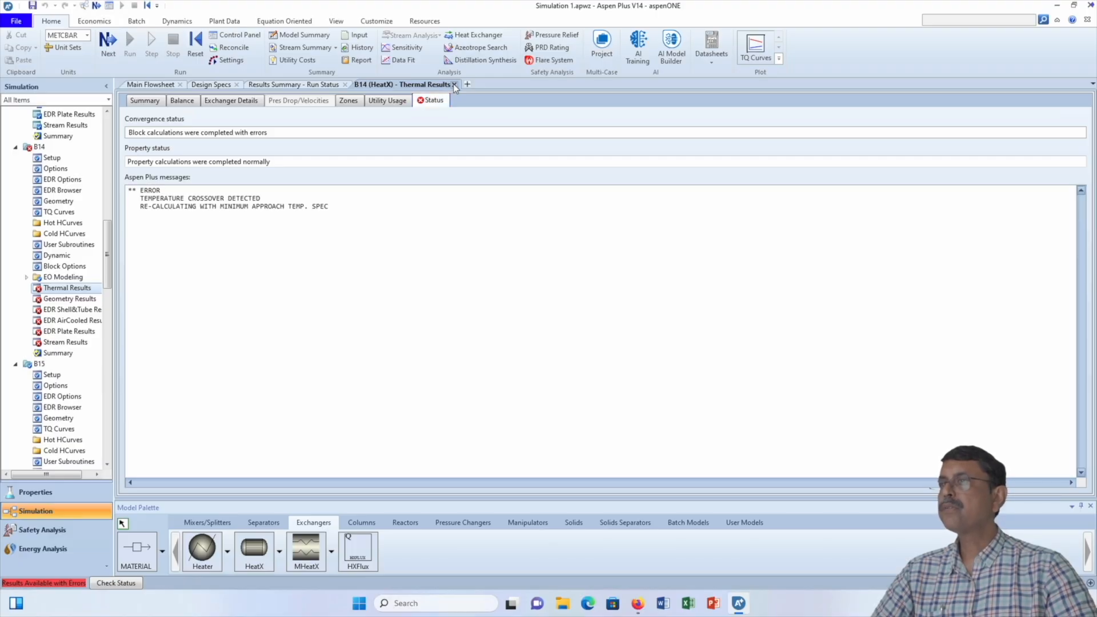
pyautogui.click(455, 85)
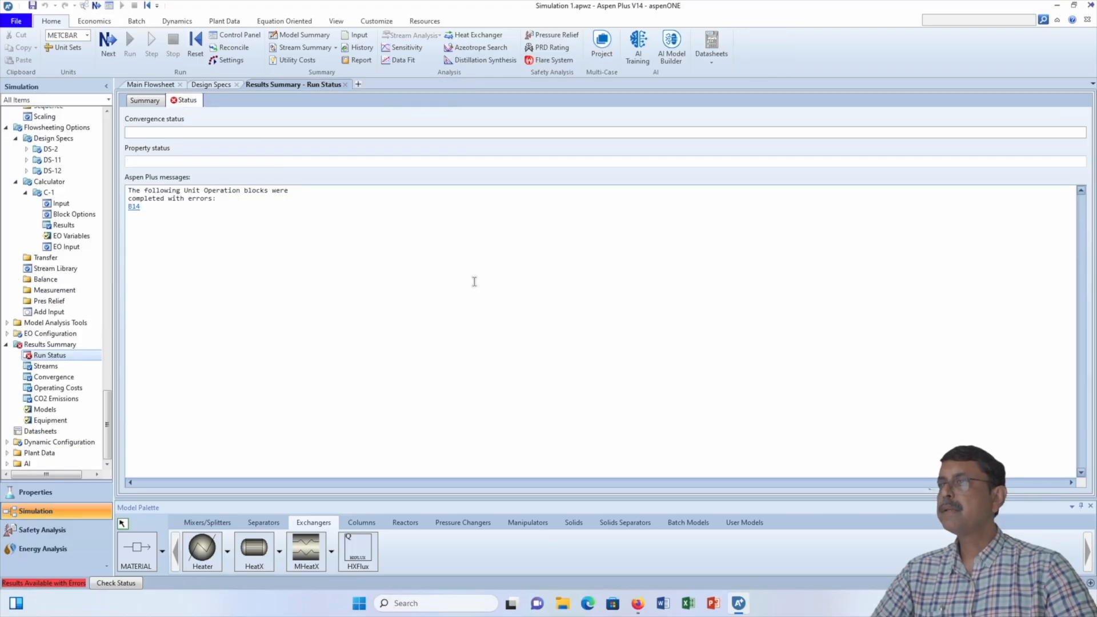
pyautogui.rightClick(344, 84)
pyautogui.click(343, 84)
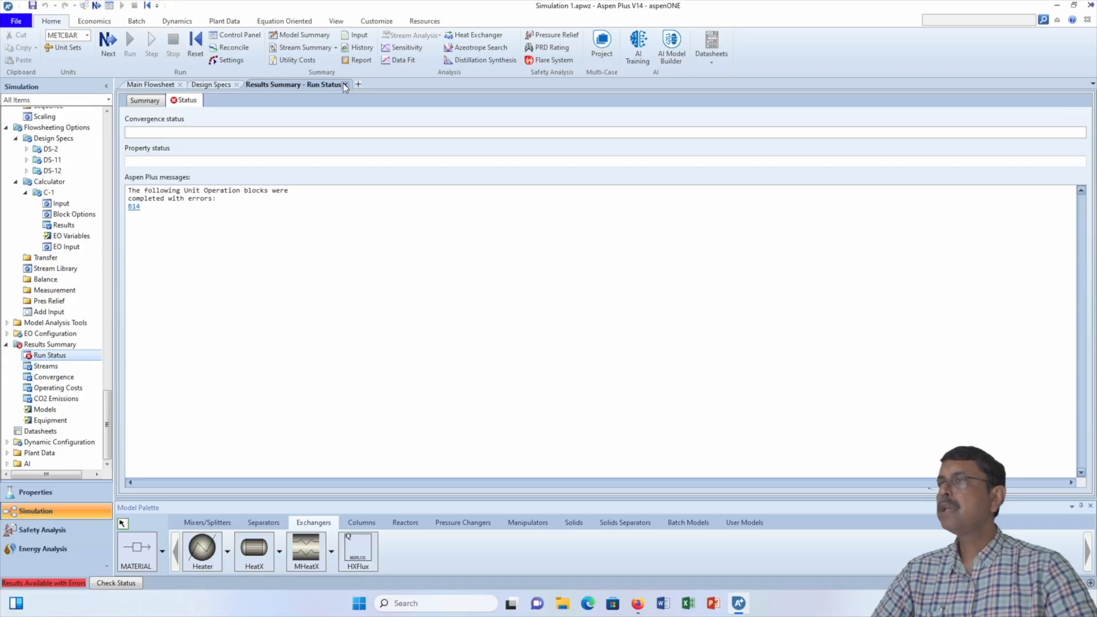
pyautogui.click(344, 84)
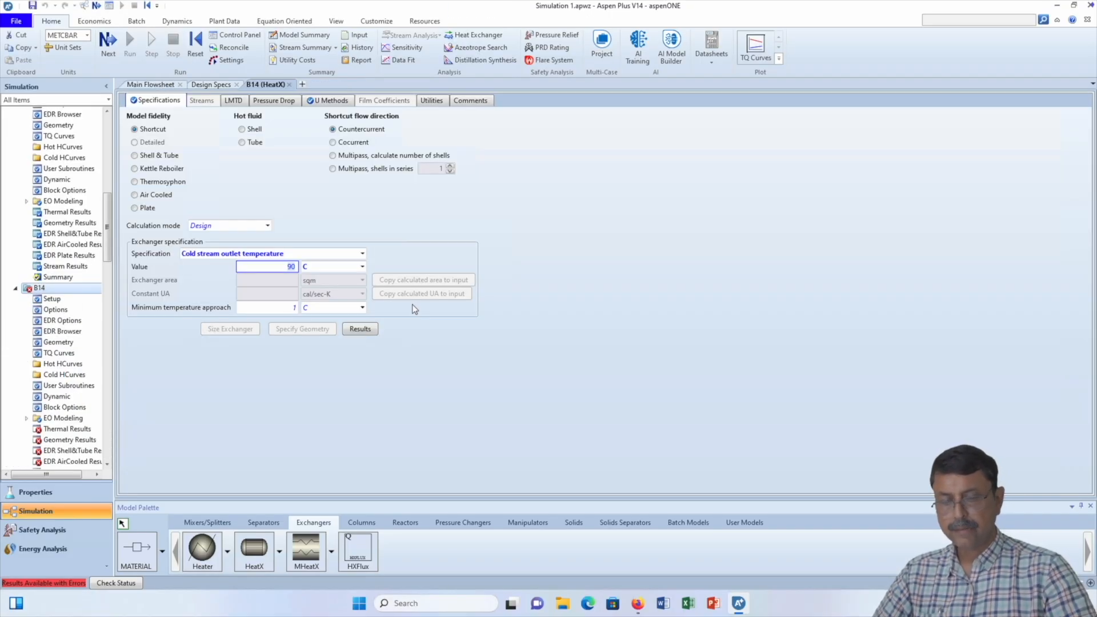
# Set B14's cold stream outlet temperature to 50 C, close its form and rerun the simulation
pyautogui.write('50')
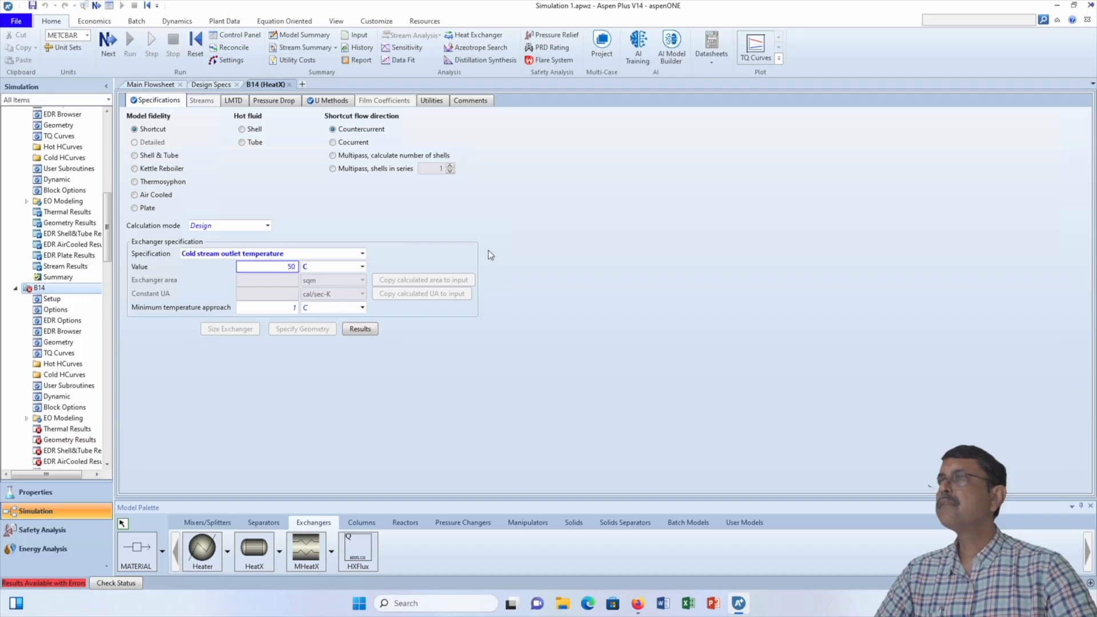
pyautogui.press('Return')
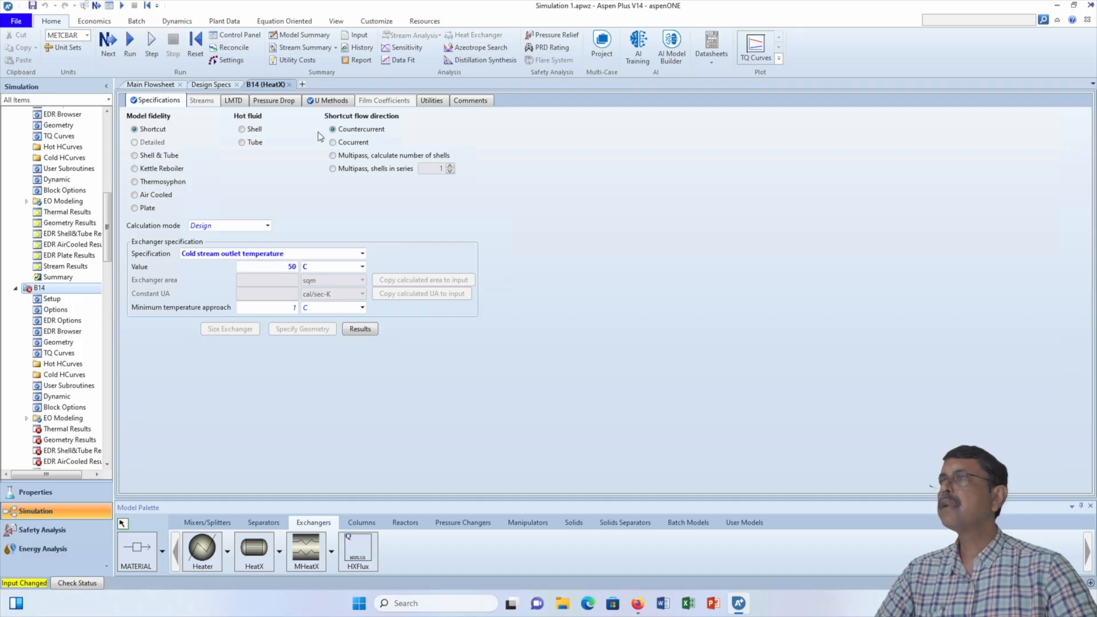
pyautogui.click(289, 86)
pyautogui.click(124, 40)
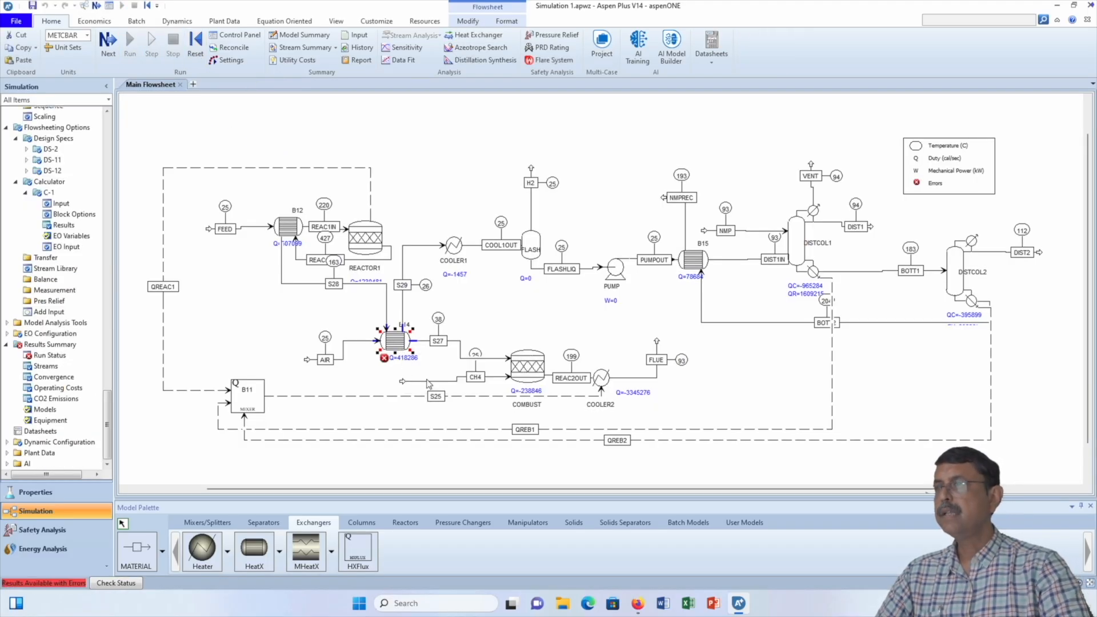
# Delete exchanger block B14 and its cold outlet stream S27, confirming both deletions
pyautogui.press('Delete')
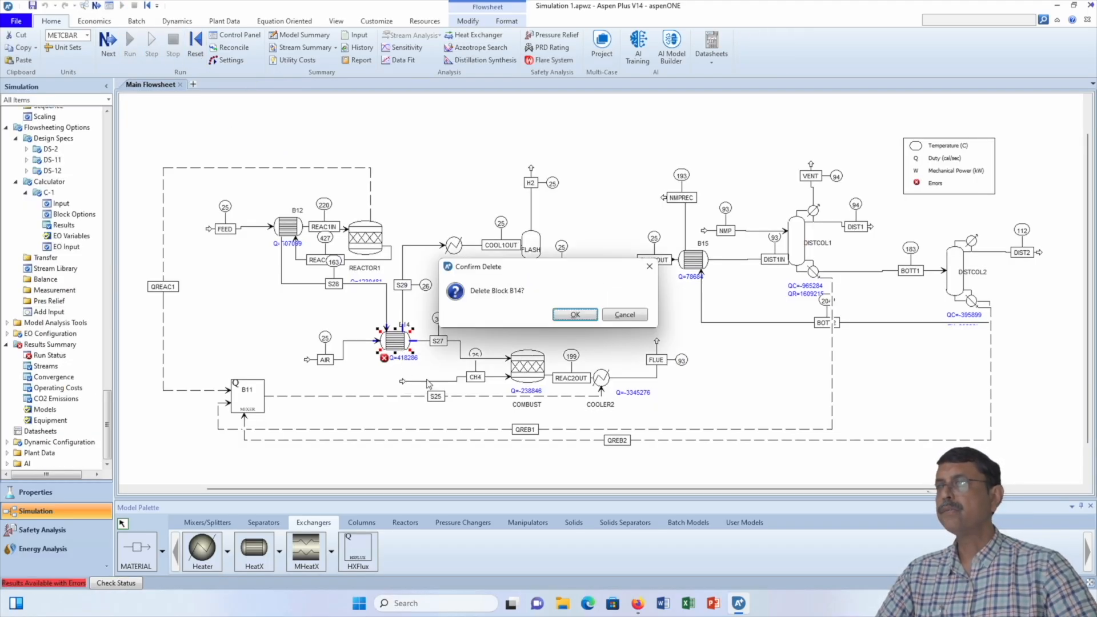
pyautogui.press('Return')
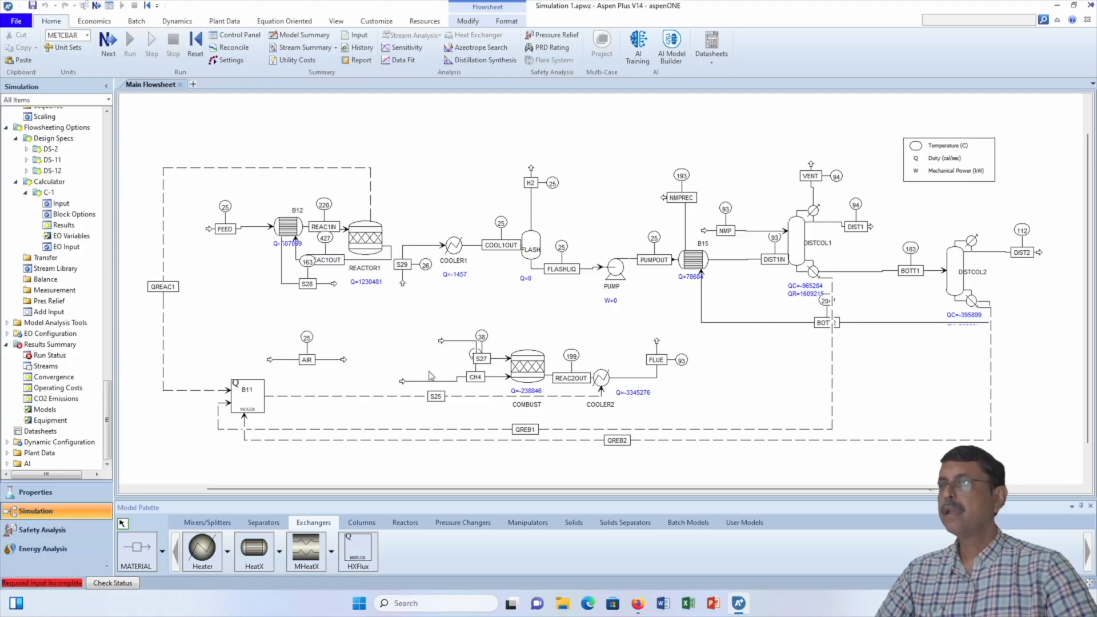
pyautogui.press('Delete')
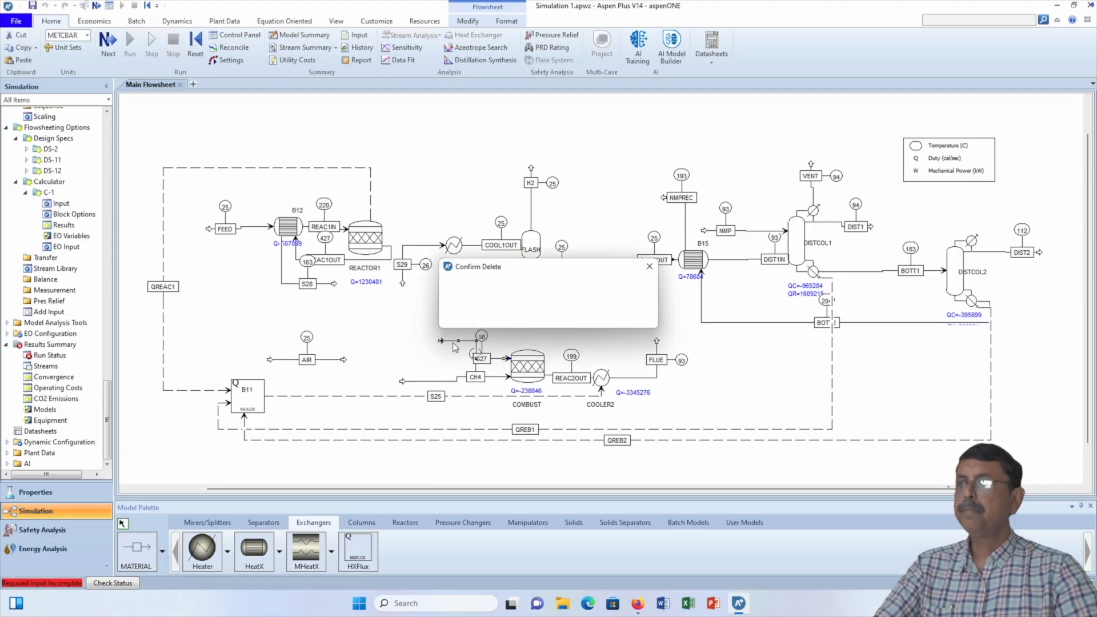
pyautogui.click(575, 315)
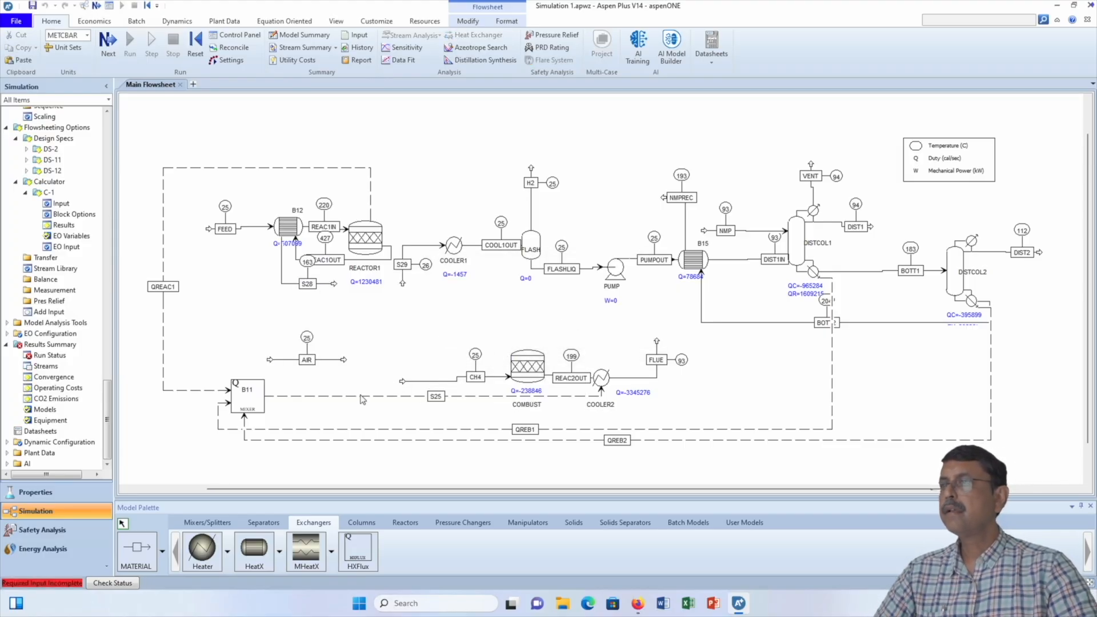
# Reconnect the AIR stream's destination to the feed inlet of the COMBUST reactor
pyautogui.rightClick(340, 358)
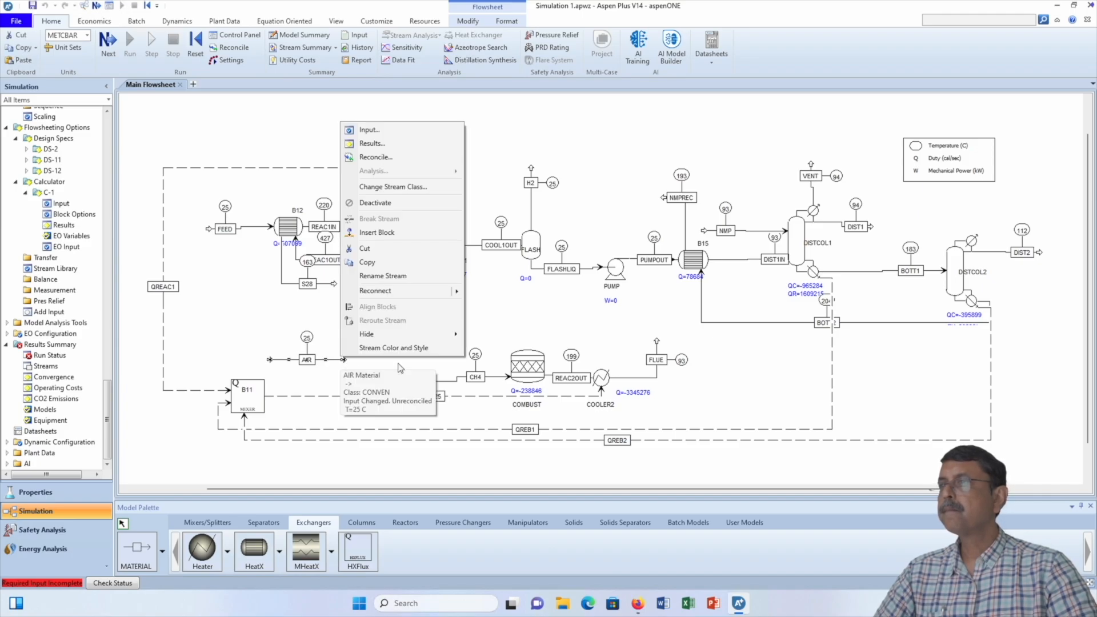
pyautogui.moveTo(424, 295)
pyautogui.click(484, 294)
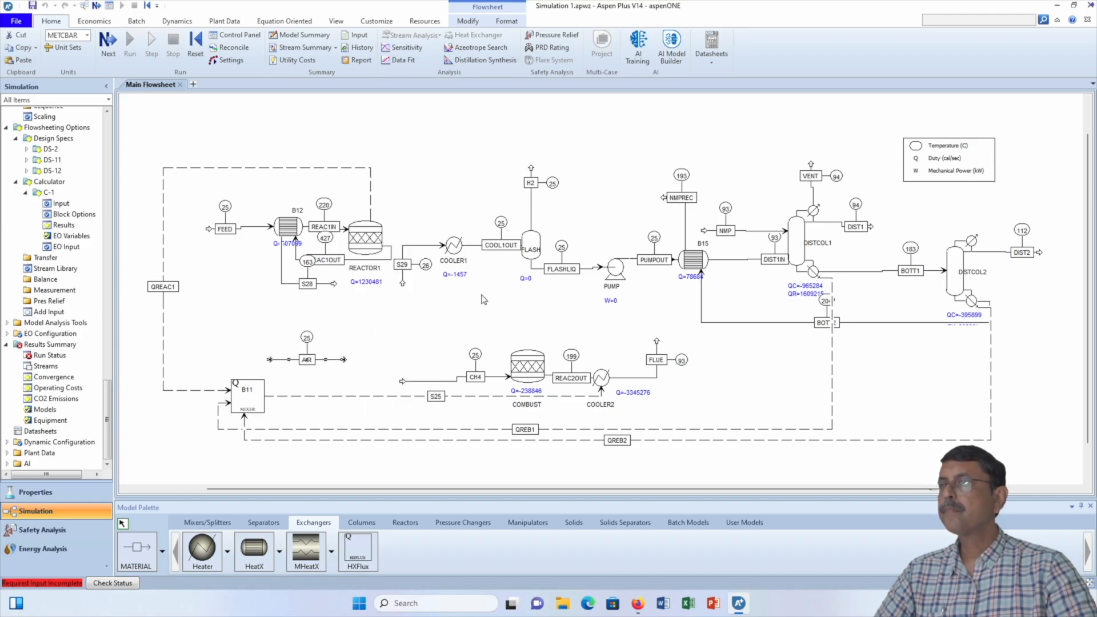
pyautogui.click(509, 362)
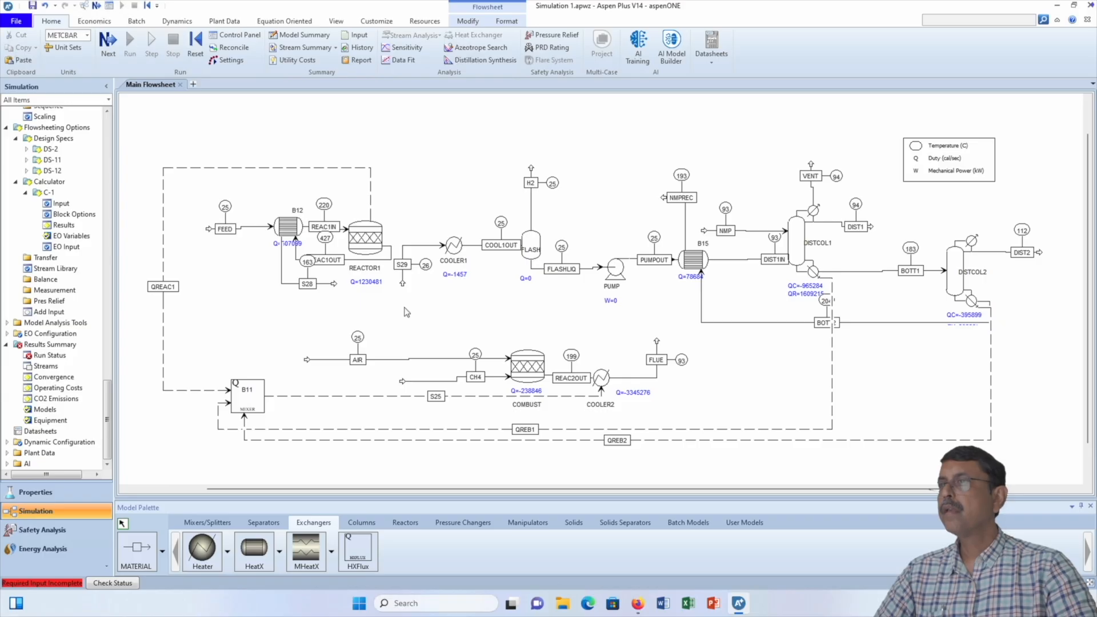
# Delete the stream S29 that feeds COOLER1 and confirm the deletion
pyautogui.click(403, 285)
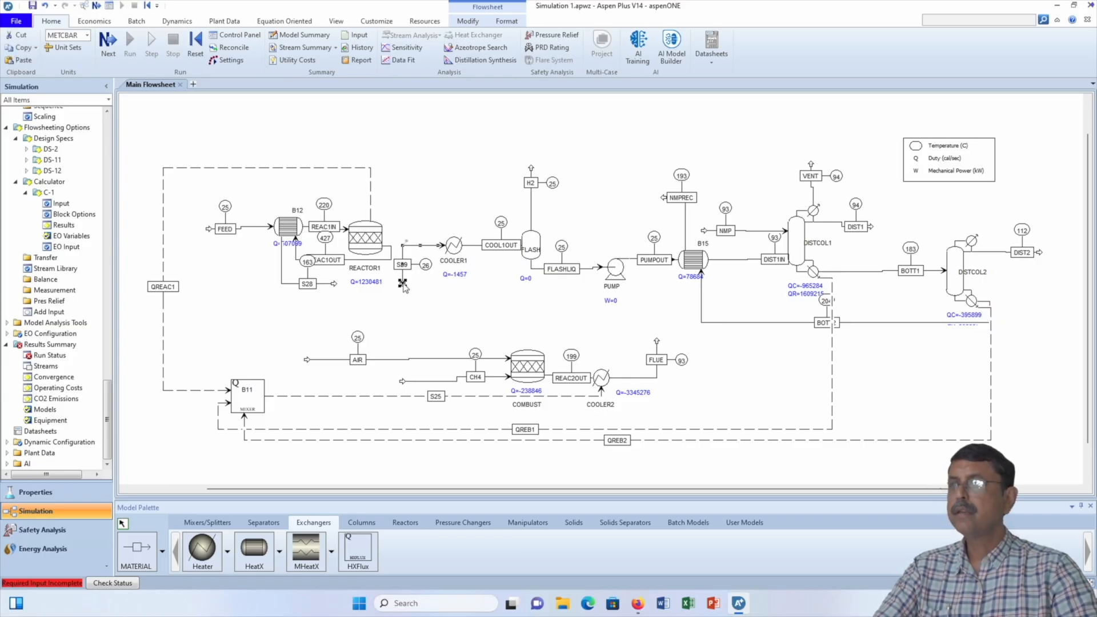
pyautogui.press('Delete')
pyautogui.click(574, 314)
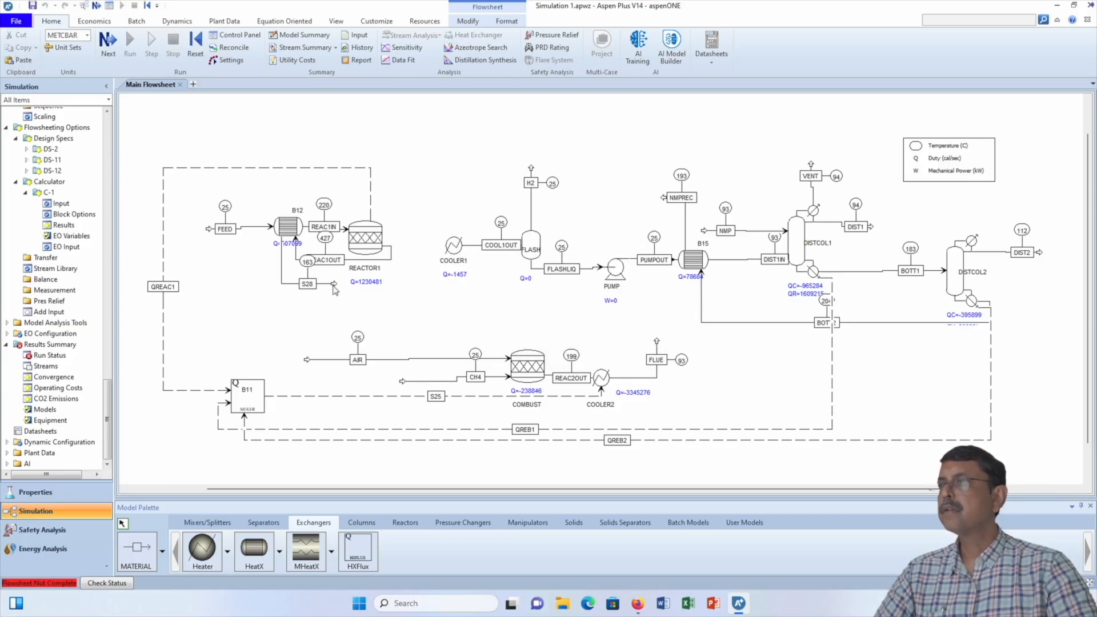
# Reconnect the destination of B12's hot outlet stream S28 to the feed inlet of COOLER1
pyautogui.rightClick(334, 284)
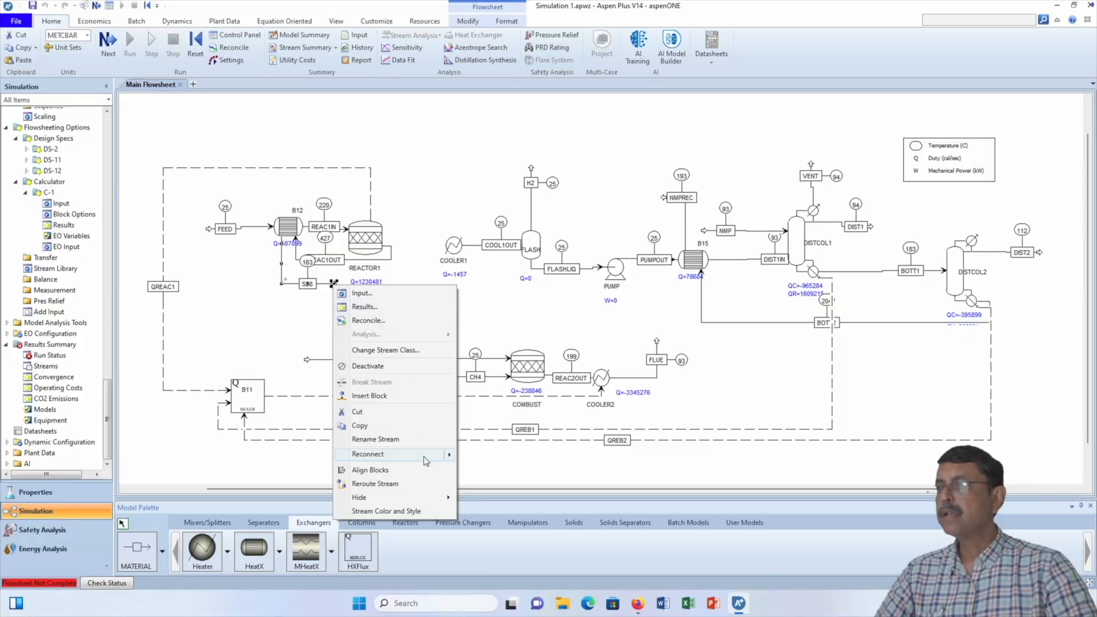
pyautogui.click(477, 457)
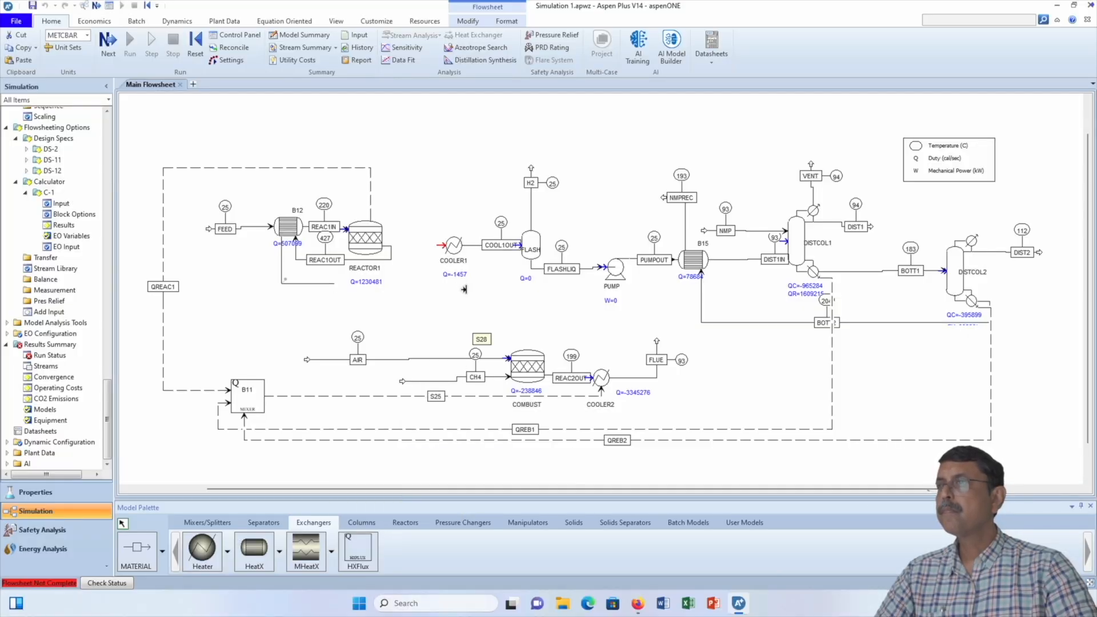
pyautogui.click(438, 245)
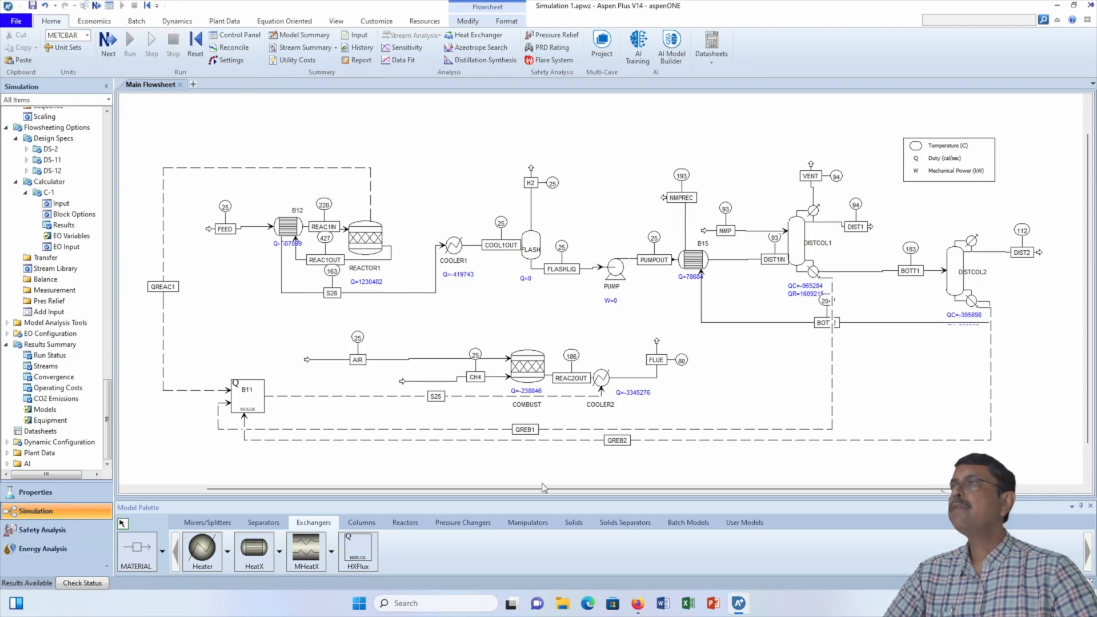
# Show the Activation Dashboard and activate the energy savings analysis for the flowsheet
pyautogui.click(337, 22)
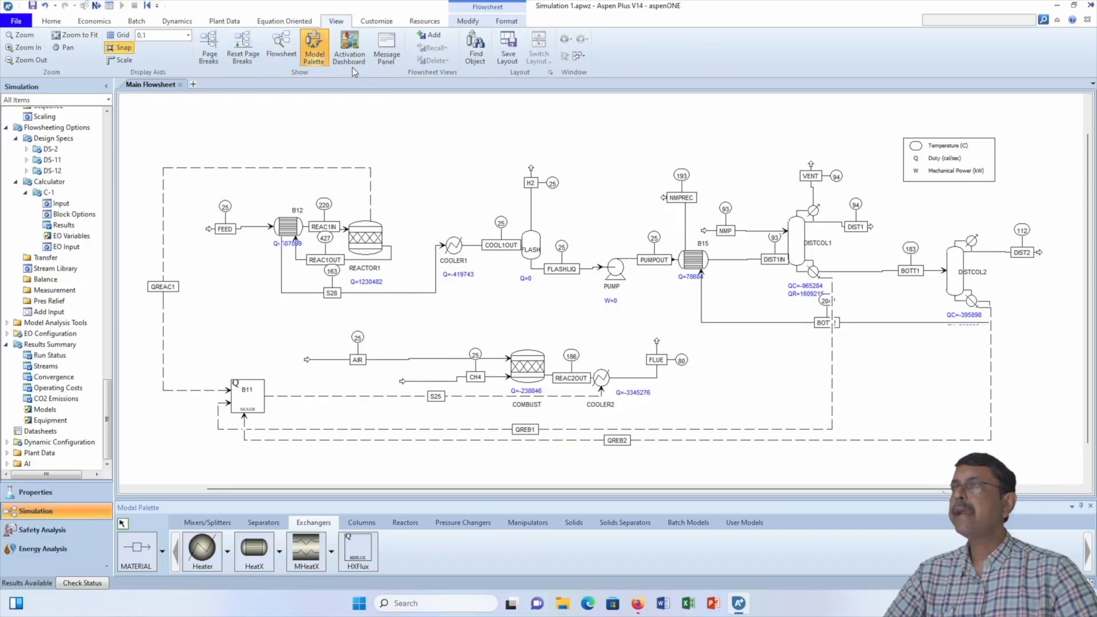
pyautogui.click(349, 47)
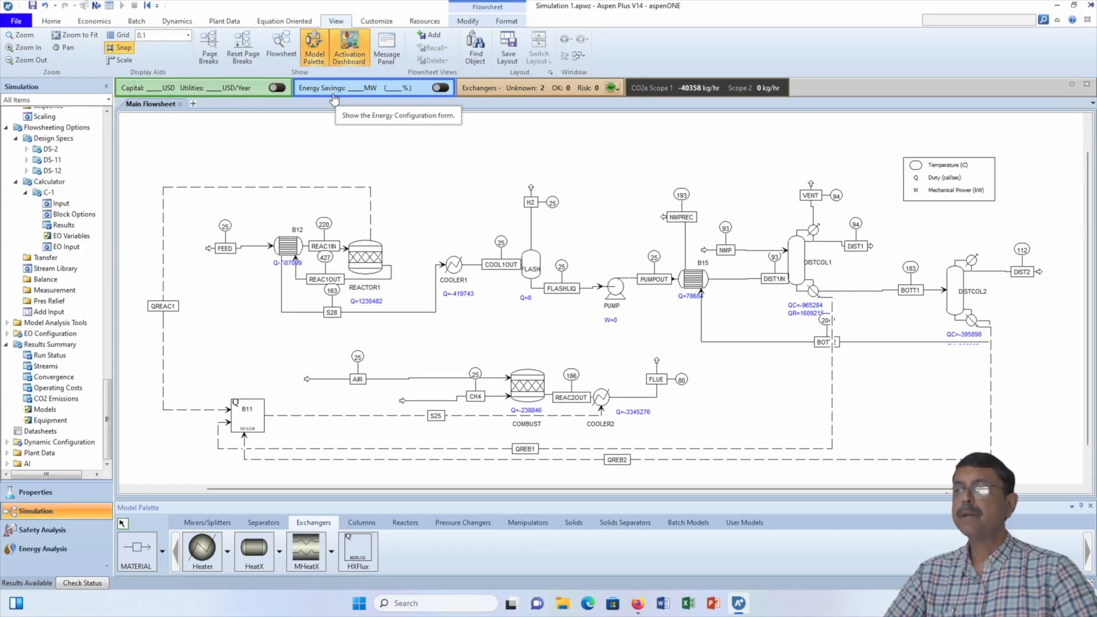
pyautogui.click(440, 88)
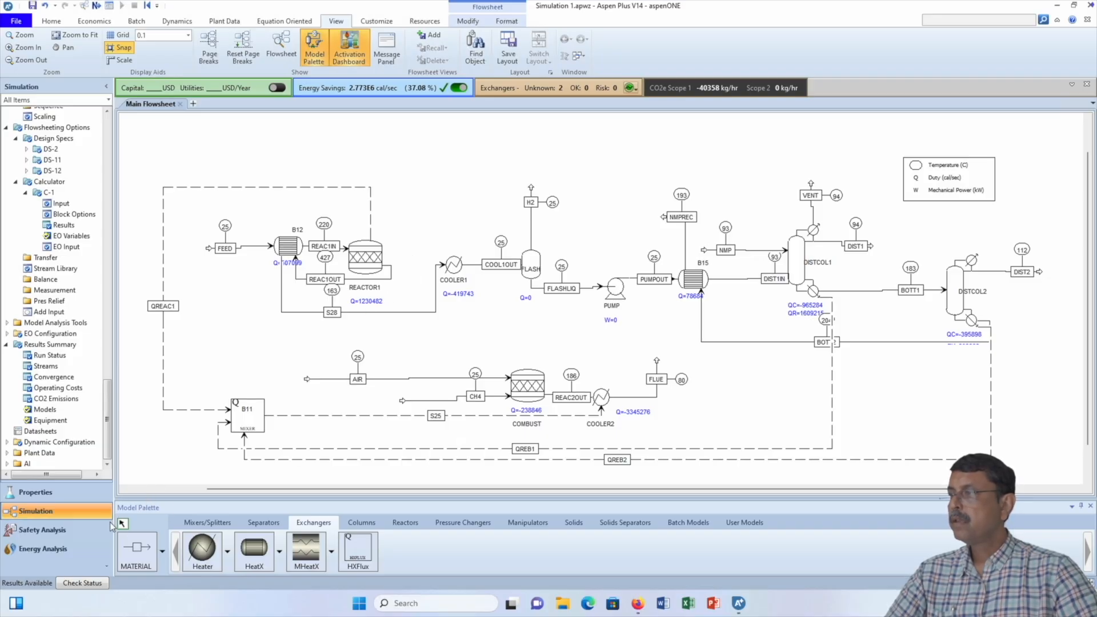
# Open the Energy Analysis environment and examine the saving potentials for total hot and cold utilities and the heat exchanger details
pyautogui.click(40, 551)
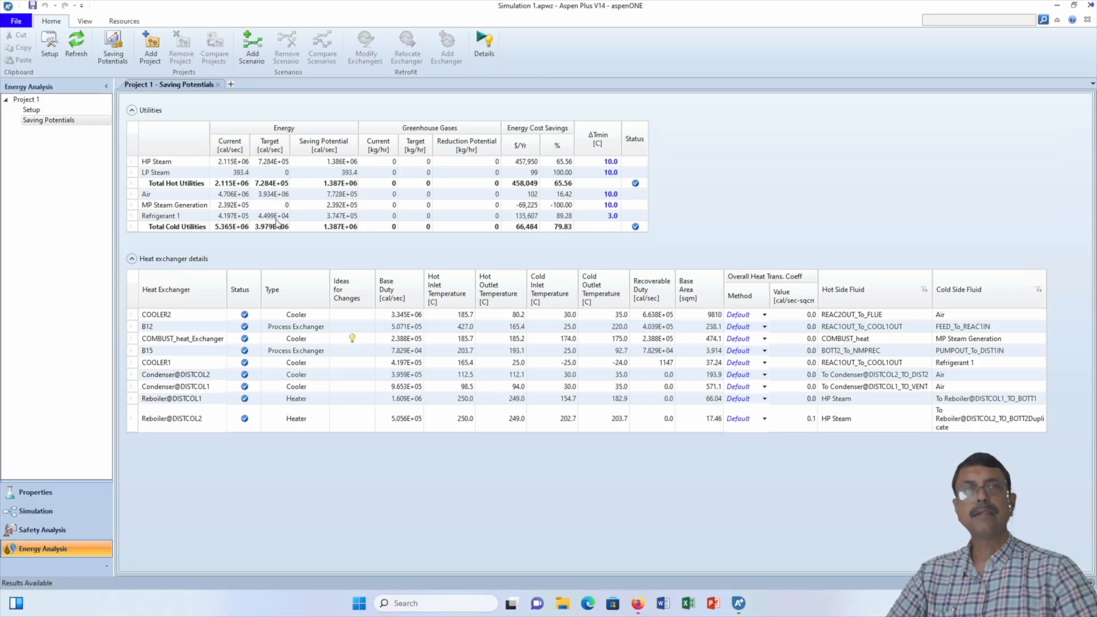
pyautogui.moveTo(278, 224)
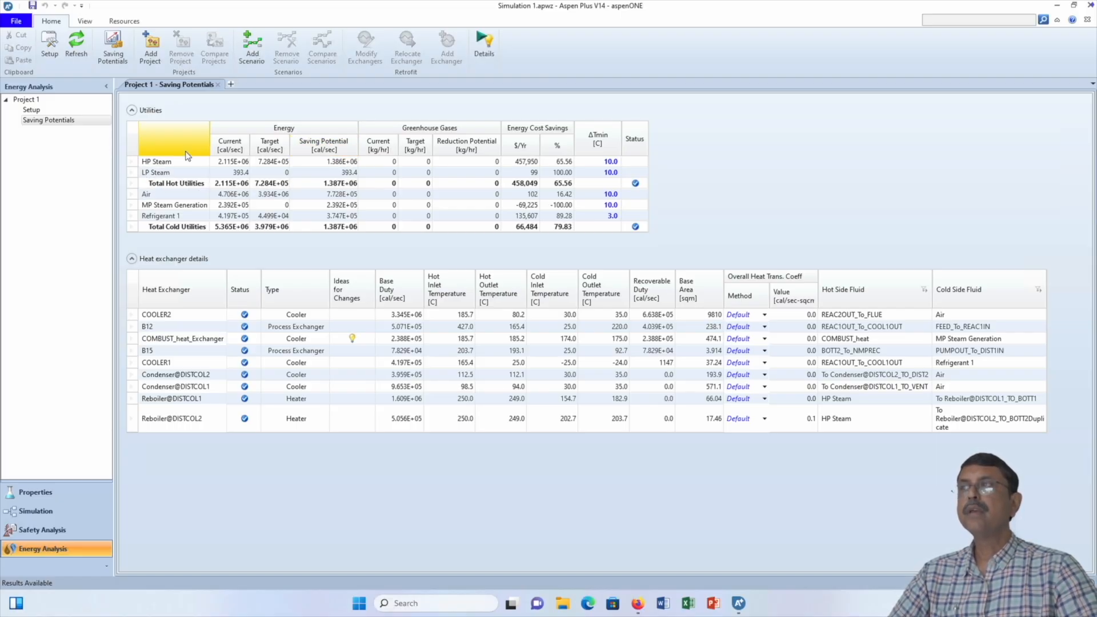
pyautogui.click(178, 183)
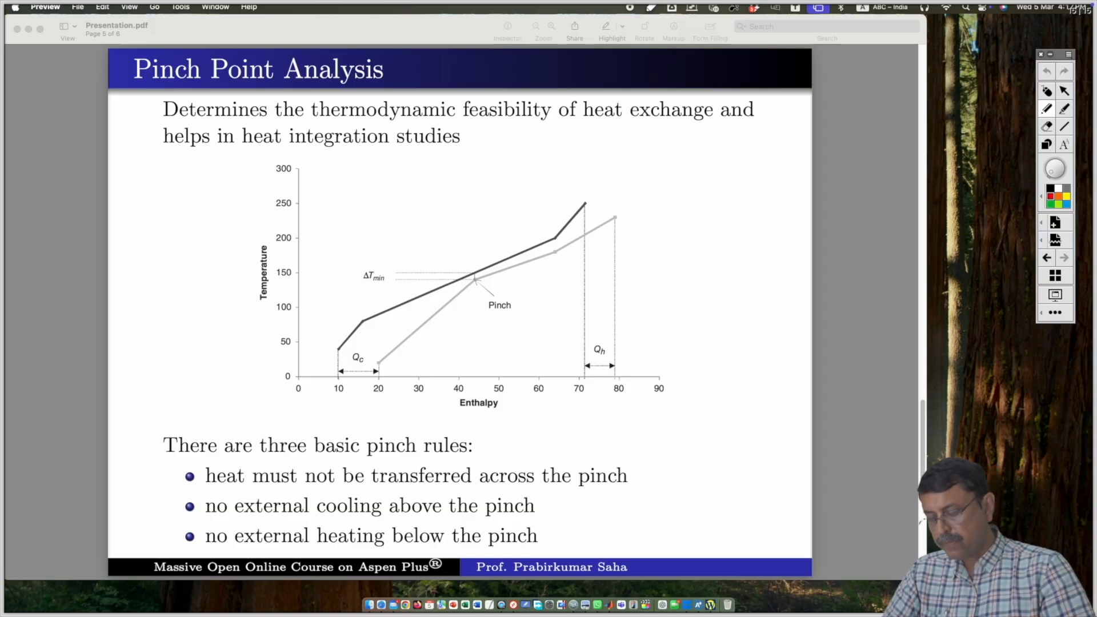
pyautogui.moveTo(532, 135); pyautogui.dragTo(740, 122)
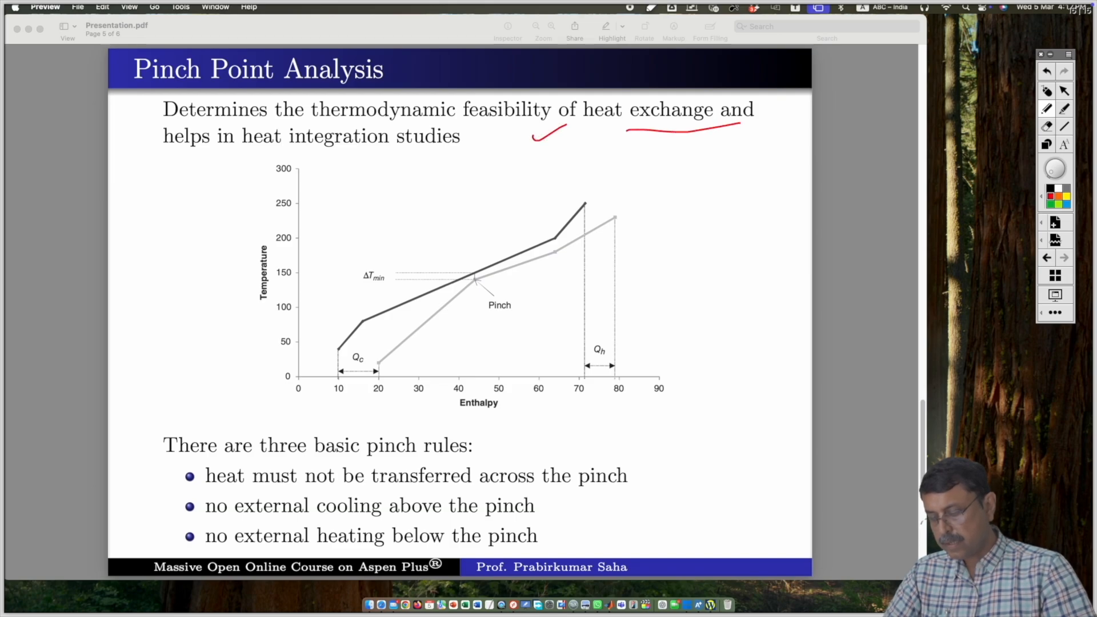
pyautogui.moveTo(355, 153); pyautogui.dragTo(479, 155)
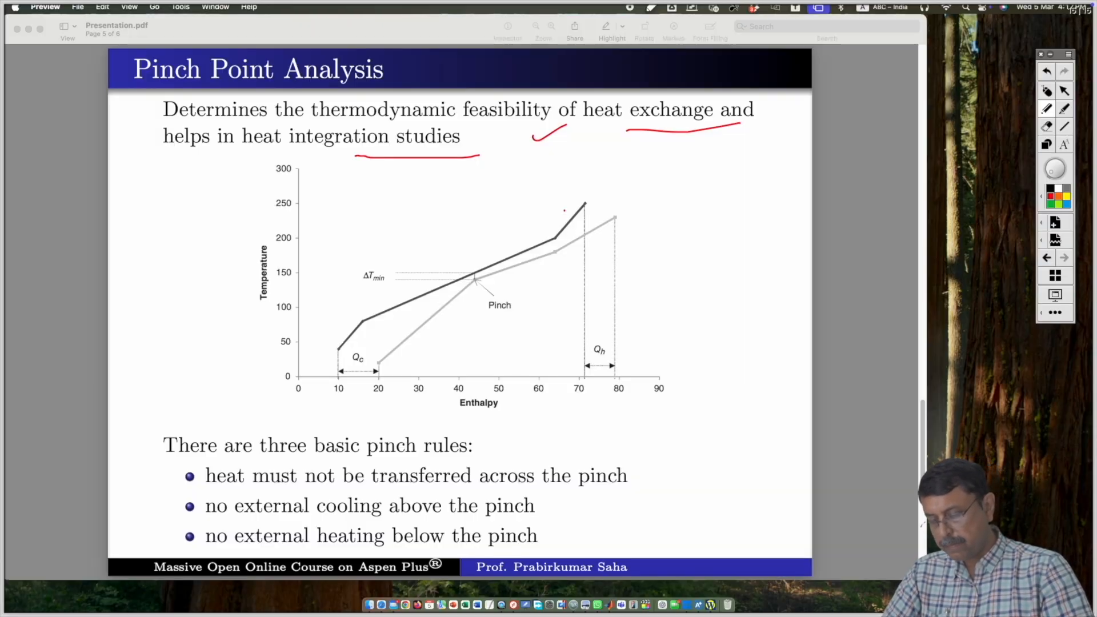
pyautogui.moveTo(555, 239); pyautogui.dragTo(582, 213)
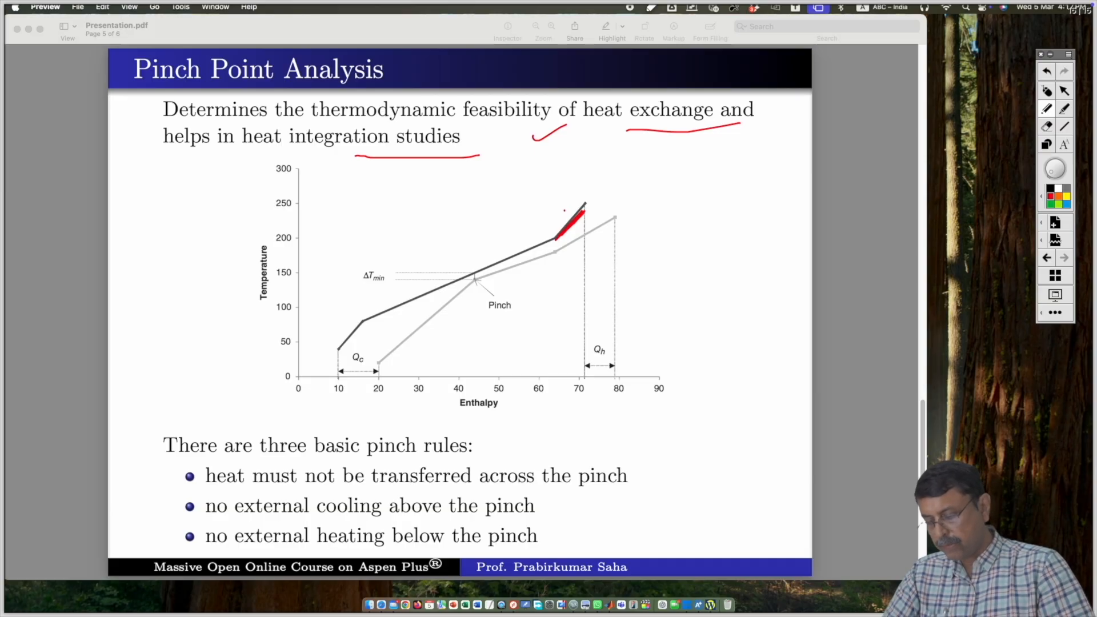